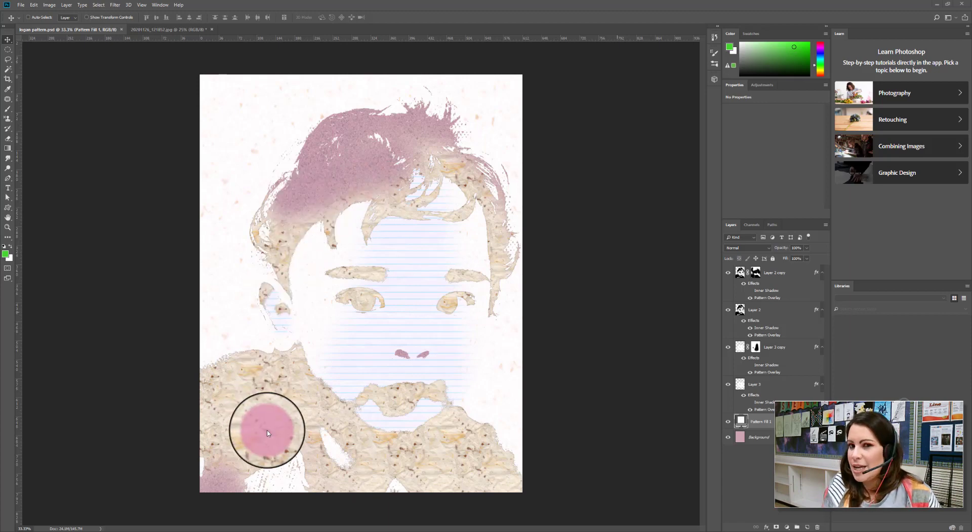
# Step: Crop the dog photo tighter around the dog, to about 2608 × 3296 pixels
pyautogui.click(141, 31)
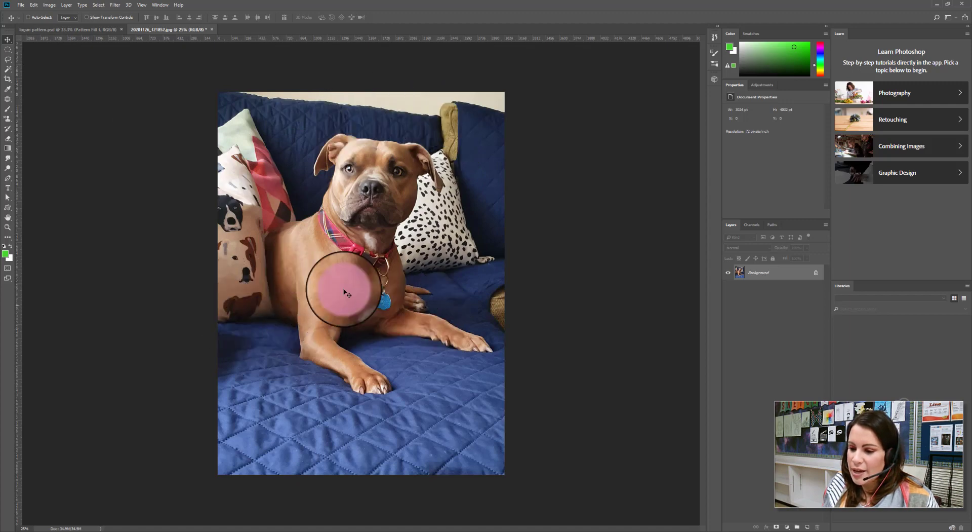
pyautogui.click(7, 80)
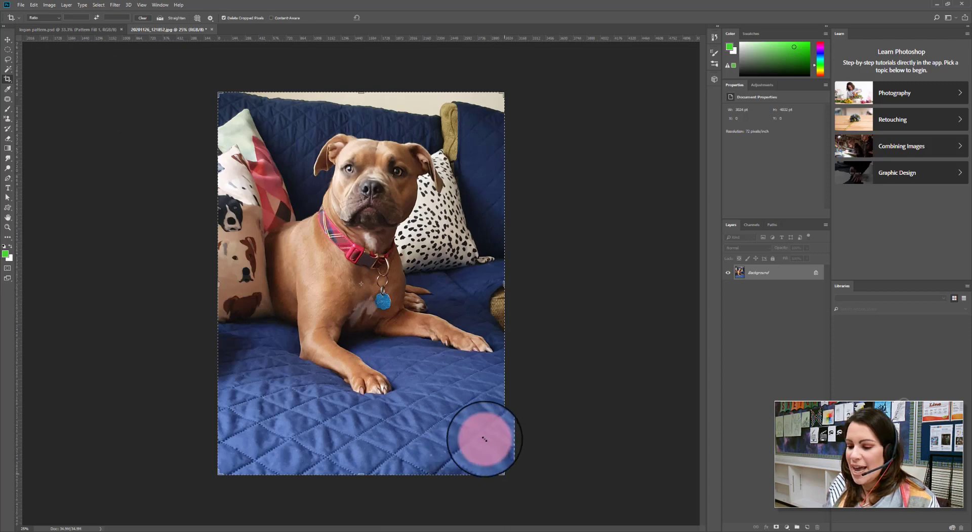
pyautogui.moveTo(502, 475); pyautogui.dragTo(442, 365)
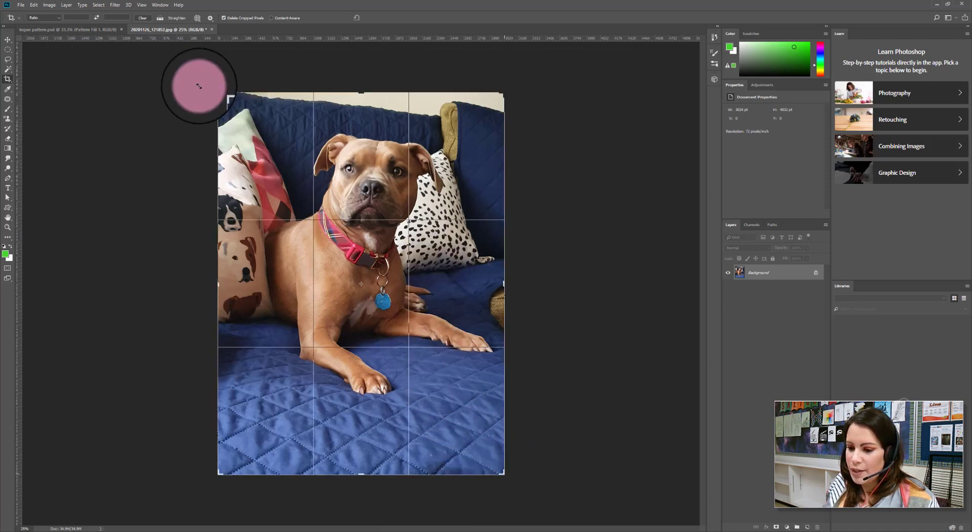
pyautogui.hotkey('ctrl', 'r')
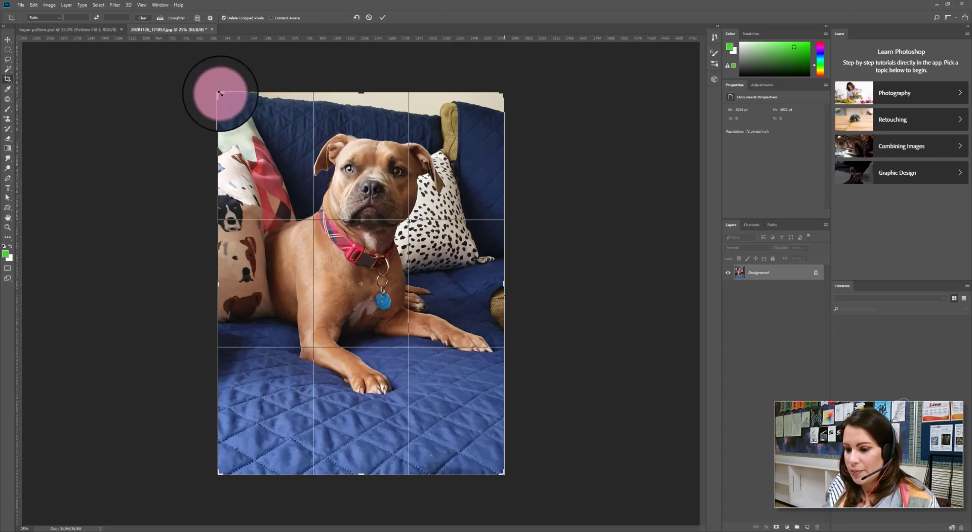
pyautogui.moveTo(220, 94); pyautogui.dragTo(220, 95)
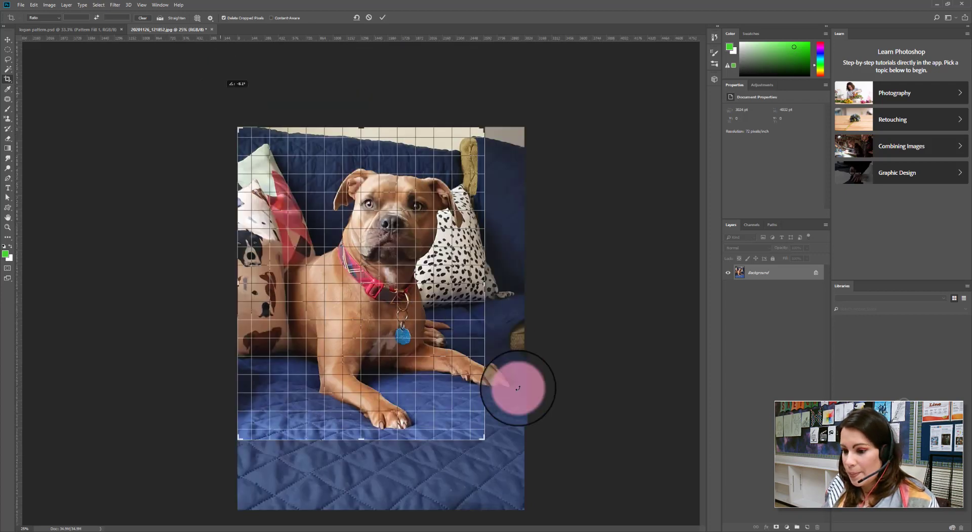
pyautogui.moveTo(428, 257); pyautogui.dragTo(387, 250)
pyautogui.press('Return')
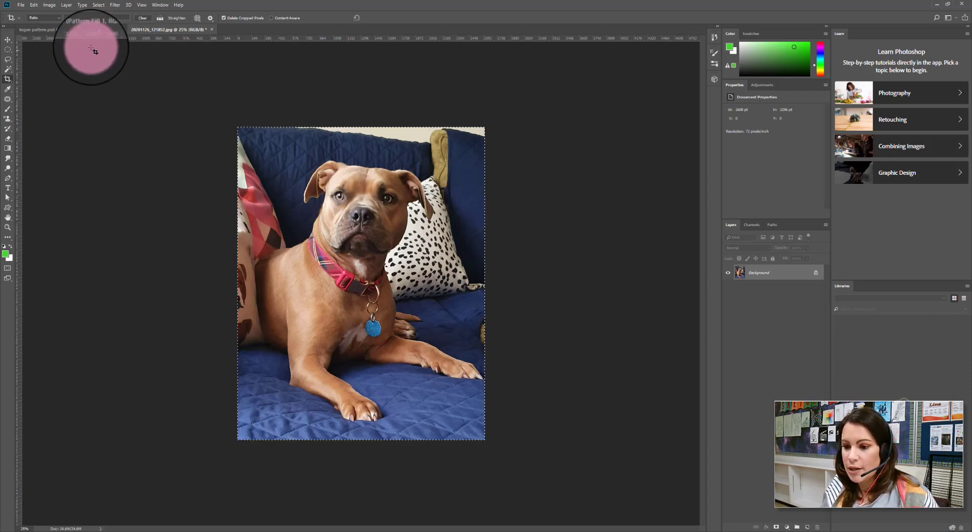
# Step: Create a new document named paper collage from the Letter print preset, 8.5 x 11 in at 300 pixels/inch, RGB with a white background
pyautogui.click(21, 6)
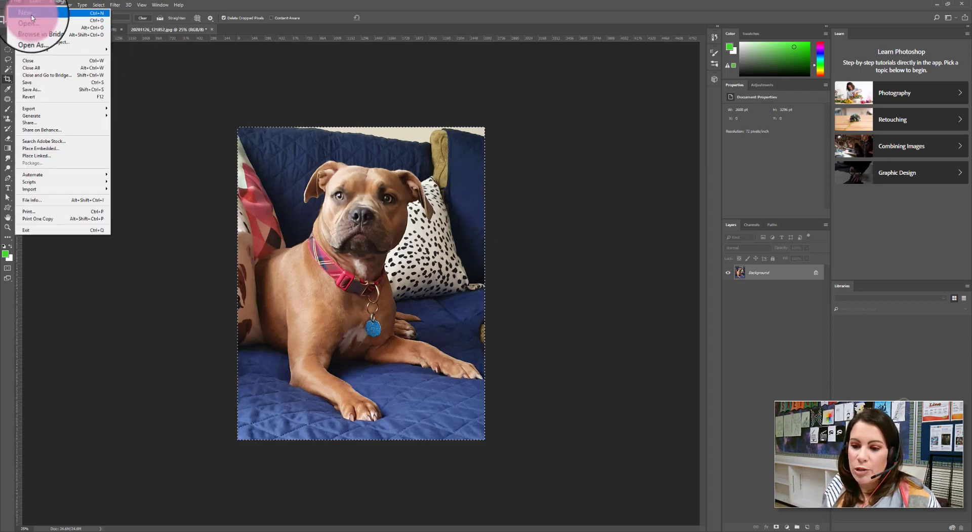
pyautogui.click(32, 15)
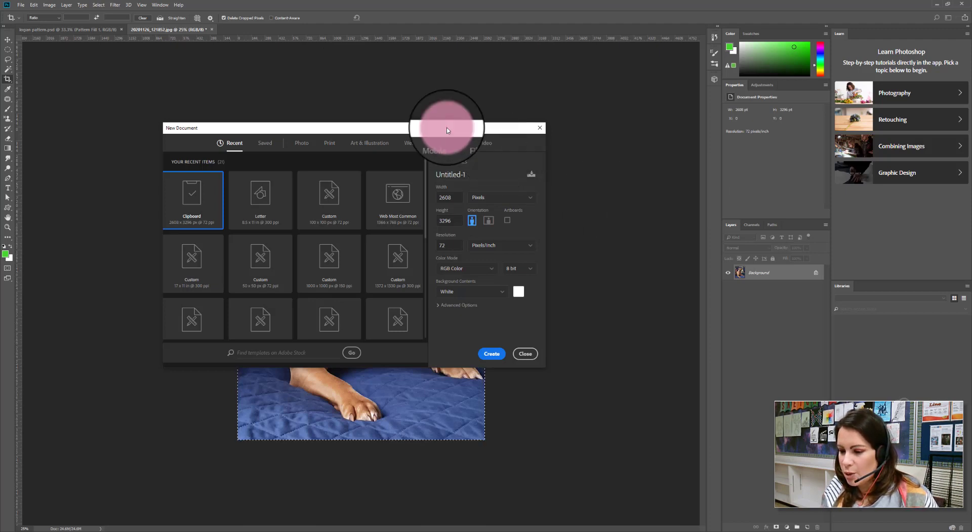
pyautogui.click(329, 143)
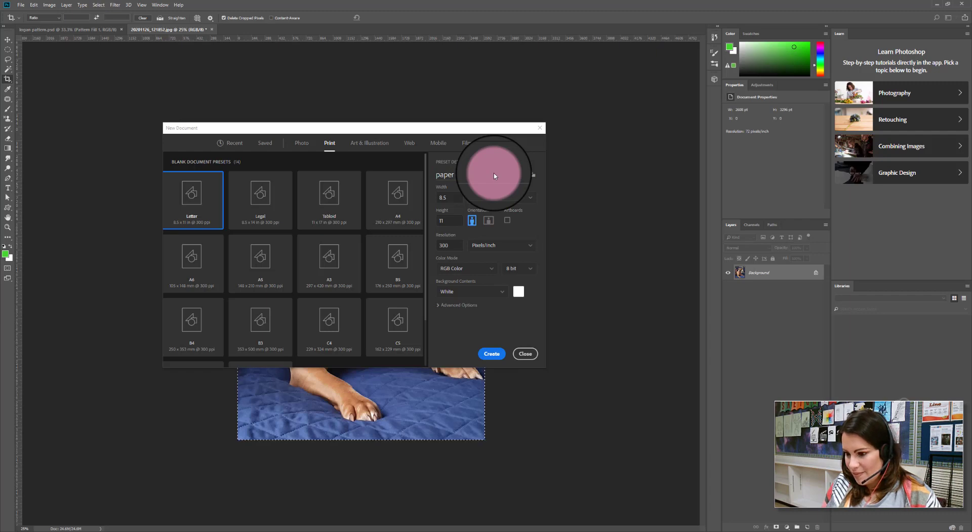
pyautogui.click(492, 353)
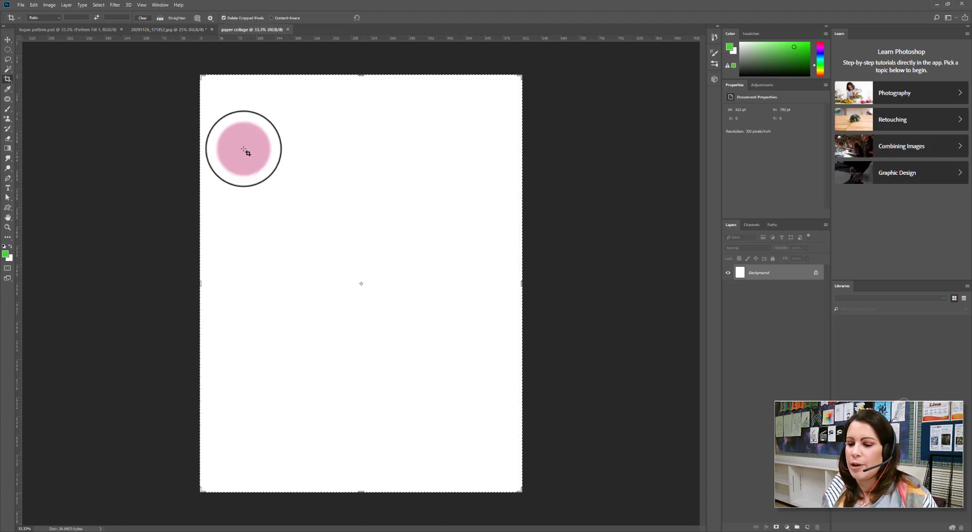
# Step: Copy the whole cropped dog photo into the paper collage document as a new layer and position it over the page
pyautogui.click(7, 40)
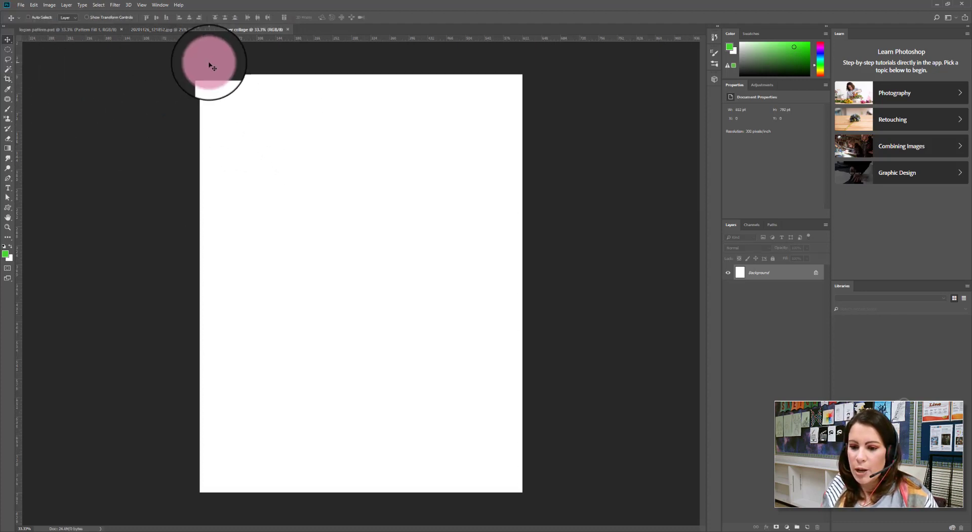
pyautogui.click(191, 33)
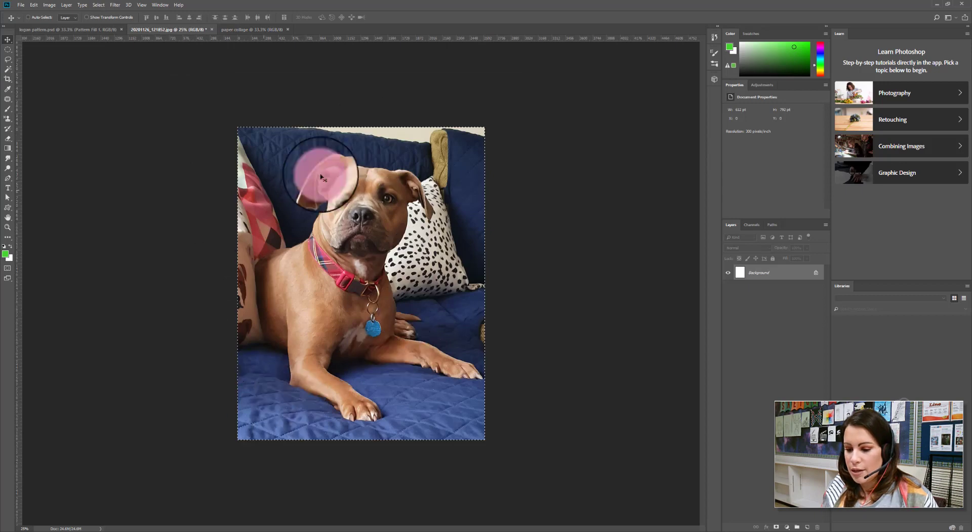
pyautogui.hotkey('ctrl', 'a')
pyautogui.moveTo(332, 395); pyautogui.dragTo(428, 240)
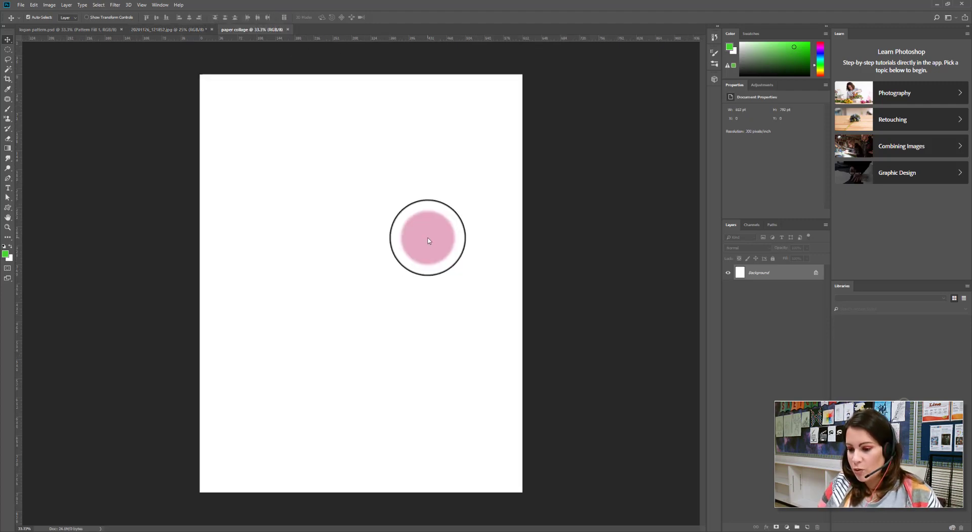
pyautogui.moveTo(427, 241); pyautogui.dragTo(403, 246)
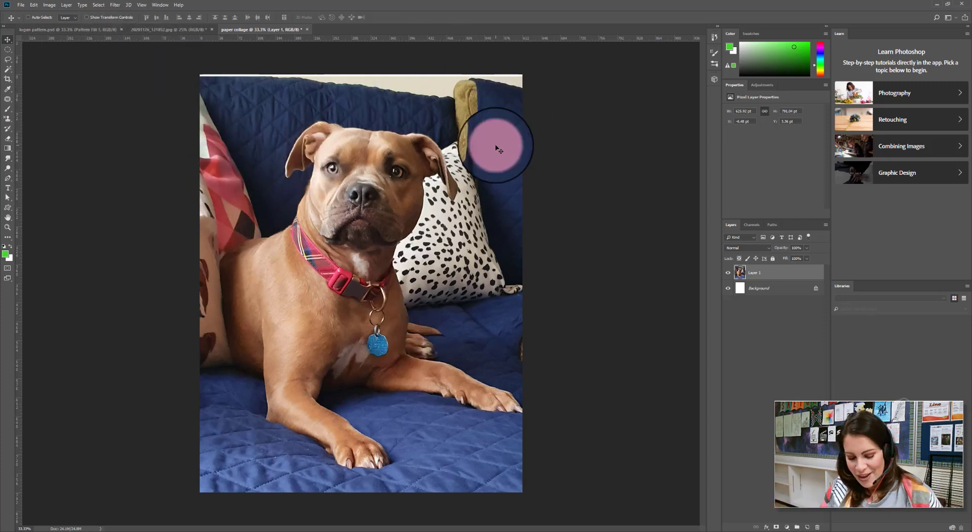
# Step: Scale the dog photo layer up to about 181% and position it so the dog's head and chest fill the page
pyautogui.hotkey('ctrl', 't')
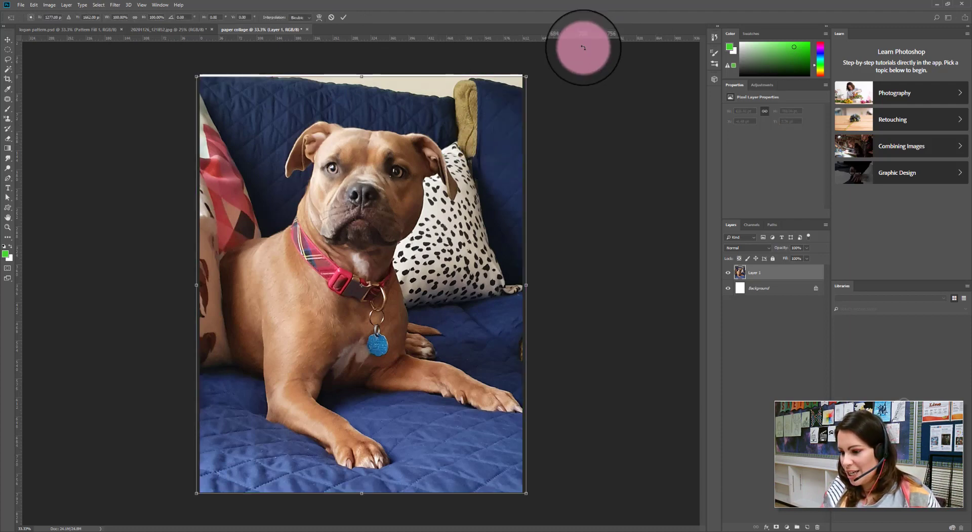
pyautogui.moveTo(526, 77); pyautogui.dragTo(628, 35)
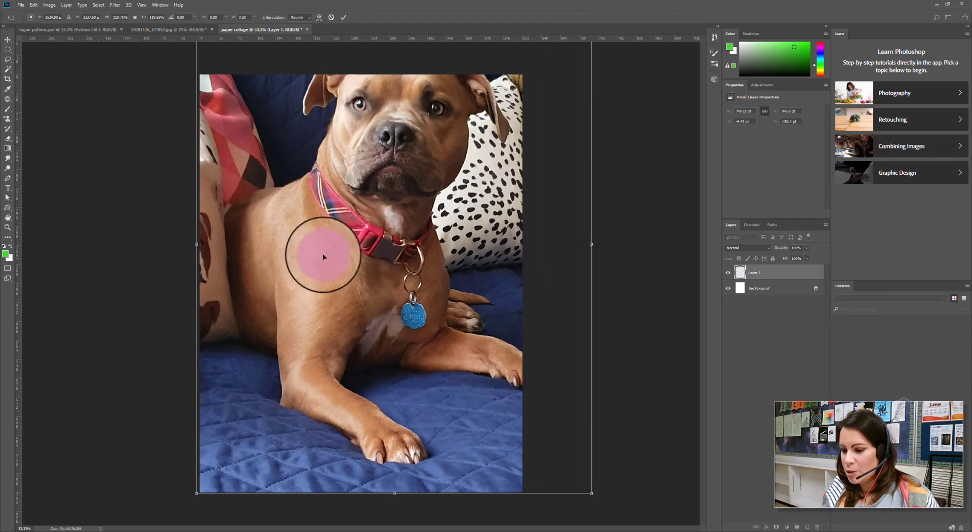
pyautogui.moveTo(325, 257); pyautogui.dragTo(329, 335)
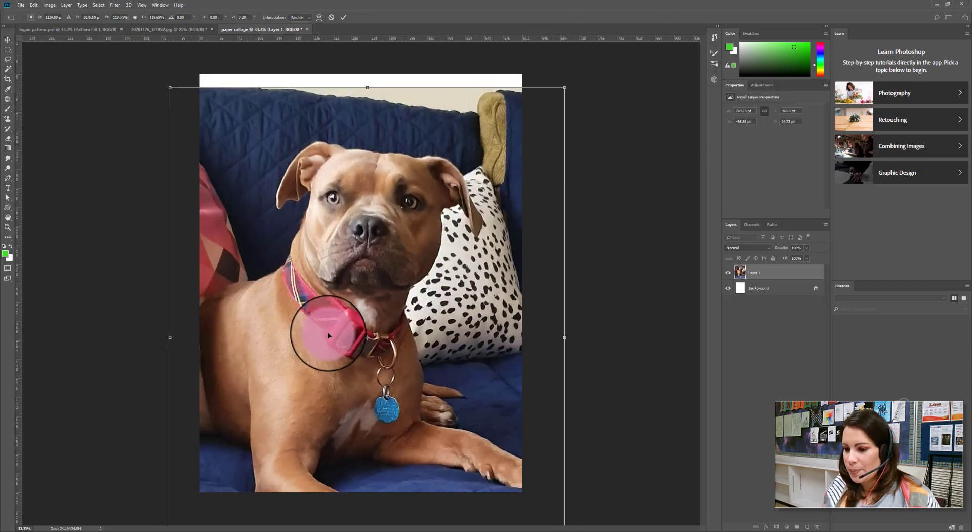
pyautogui.moveTo(566, 88); pyautogui.dragTo(669, 30)
pyautogui.moveTo(408, 195); pyautogui.dragTo(385, 252)
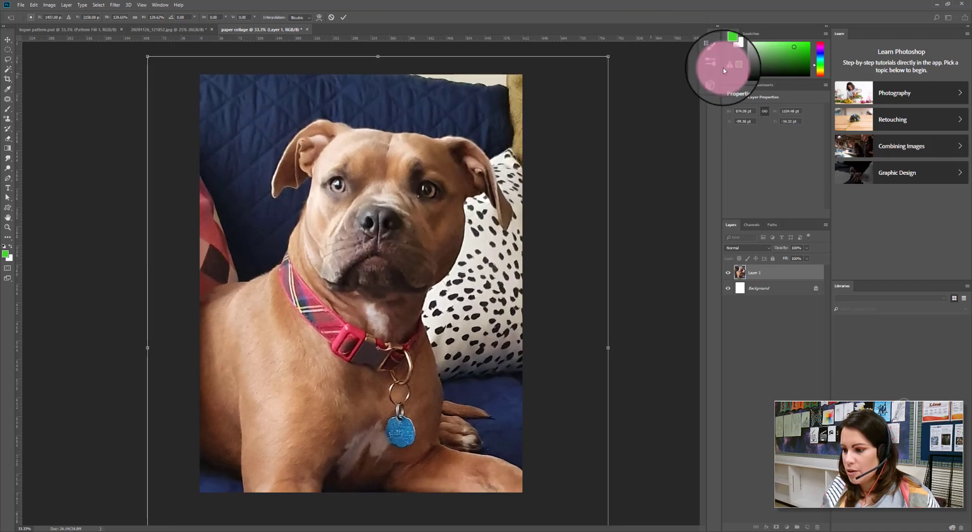
pyautogui.moveTo(613, 54); pyautogui.dragTo(662, 17)
pyautogui.moveTo(406, 206); pyautogui.dragTo(372, 266)
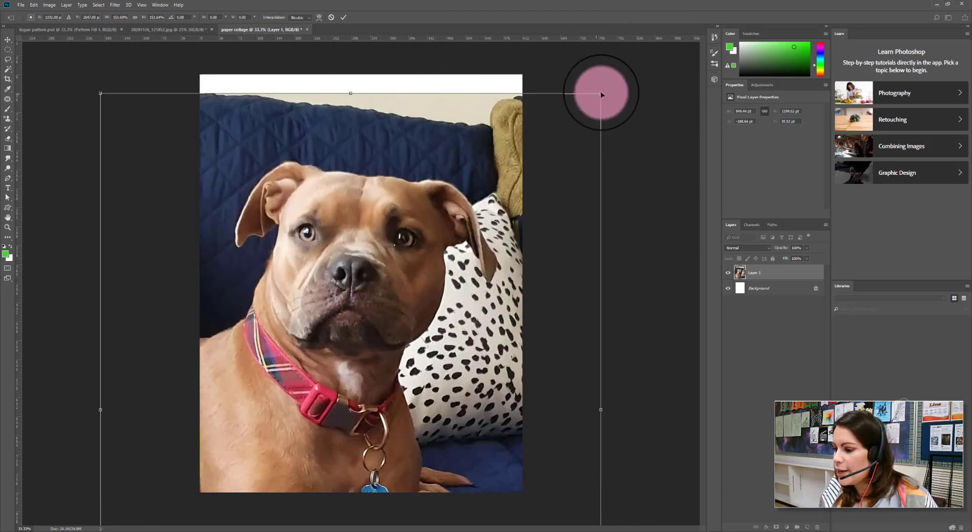
pyautogui.moveTo(601, 93); pyautogui.dragTo(737, 4)
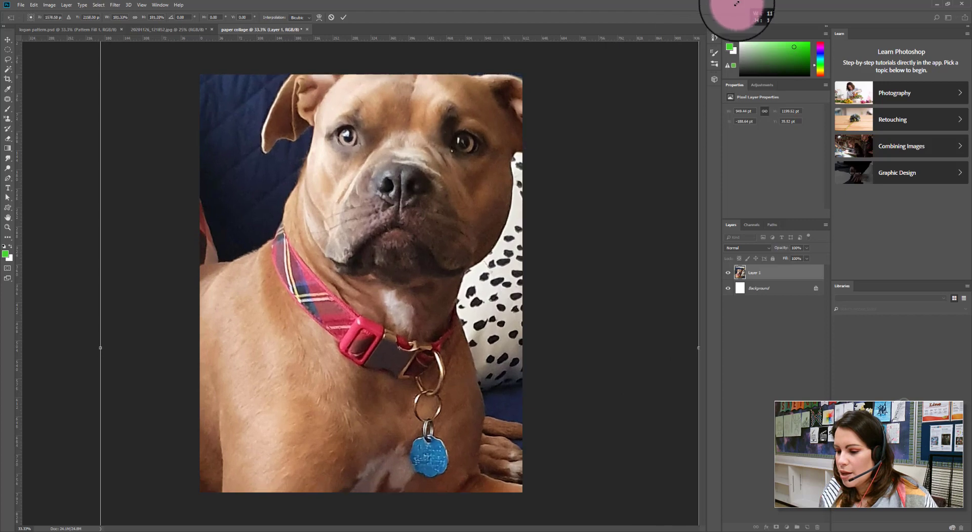
pyautogui.moveTo(369, 217); pyautogui.dragTo(352, 292)
pyautogui.press('Return')
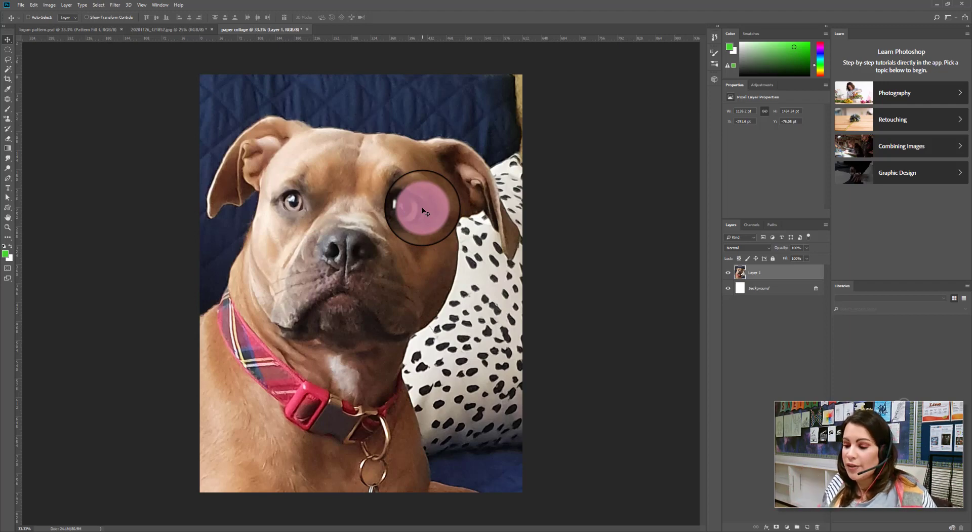
# Step: Select the dog's head and body with the Quick Selection tool
pyautogui.click(7, 73)
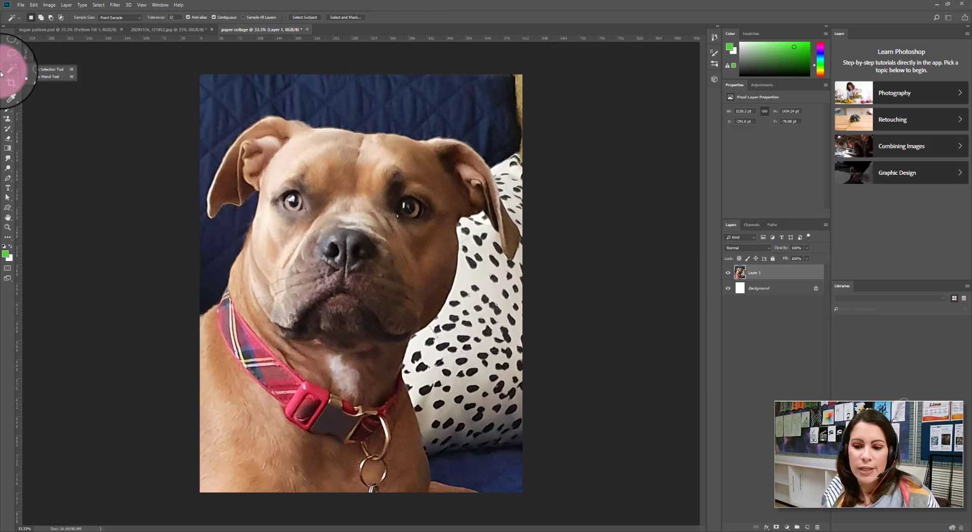
pyautogui.click(31, 72)
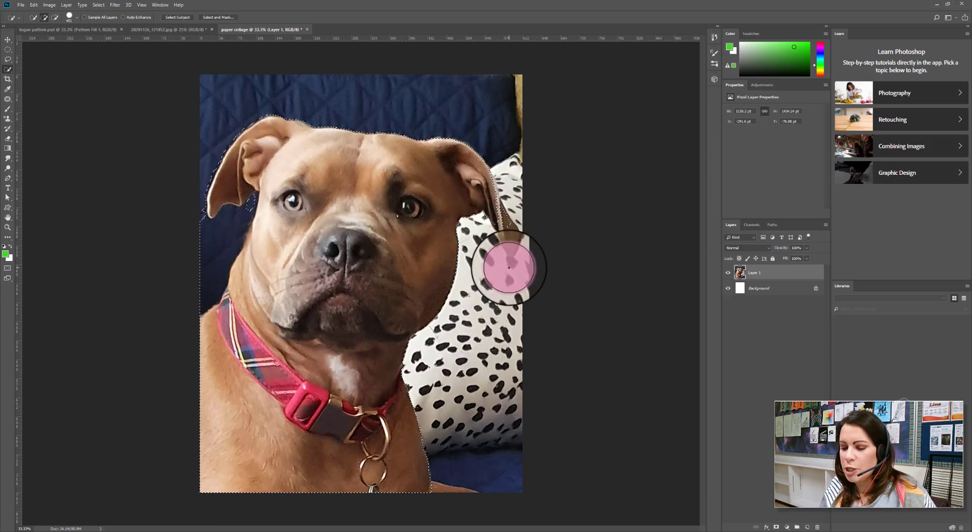
# Step: Subtract the blue background beside the dog's neck and the ear above it from the selection, using a smaller Quick Selection brush
pyautogui.click(8, 227)
pyautogui.click(473, 207)
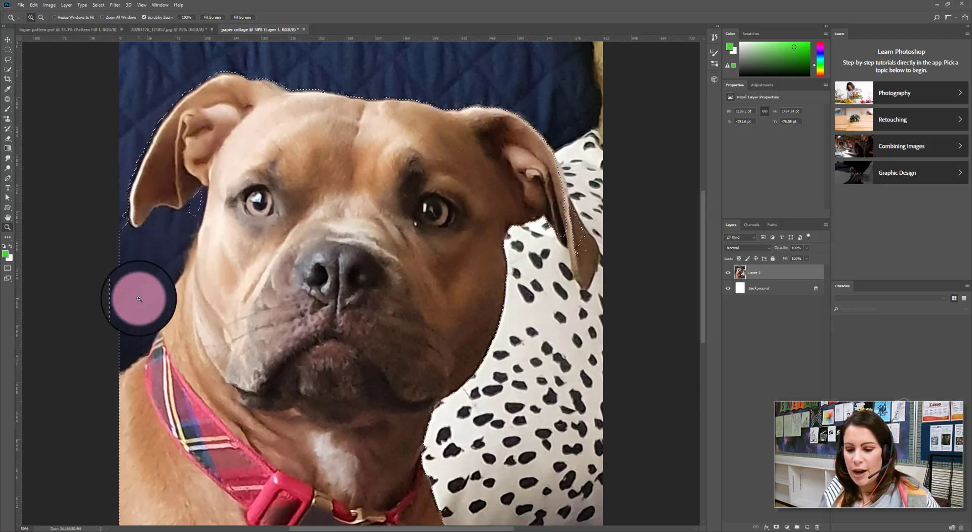
pyautogui.click(8, 69)
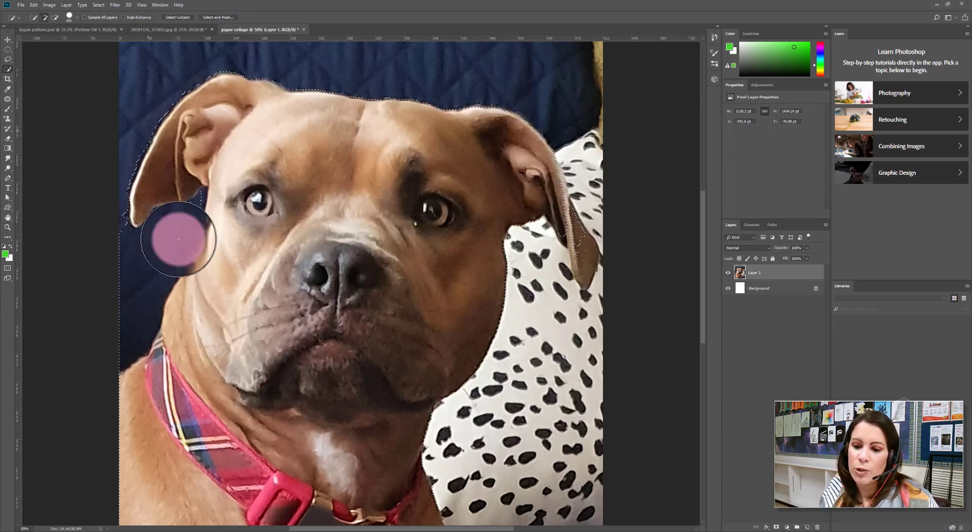
pyautogui.click(69, 17)
pyautogui.moveTo(83, 43); pyautogui.dragTo(60, 34)
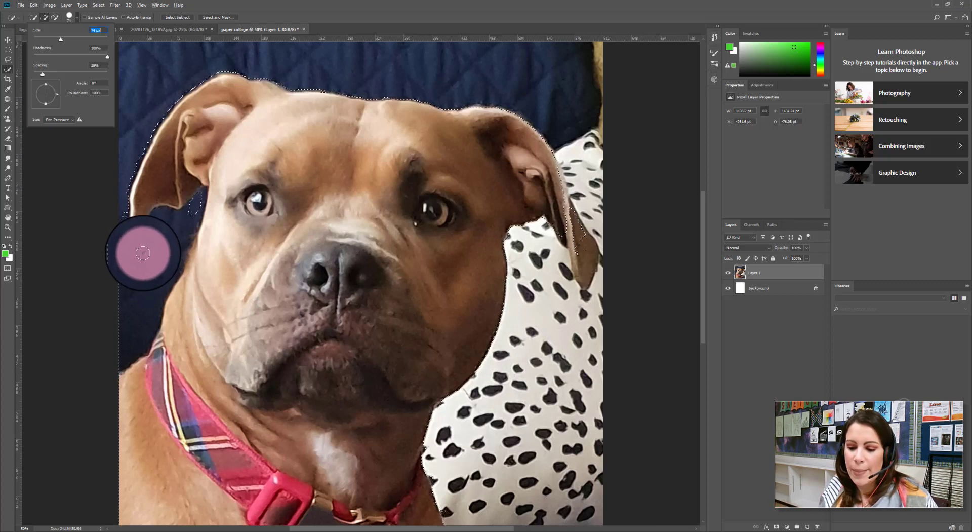
pyautogui.press('alt')
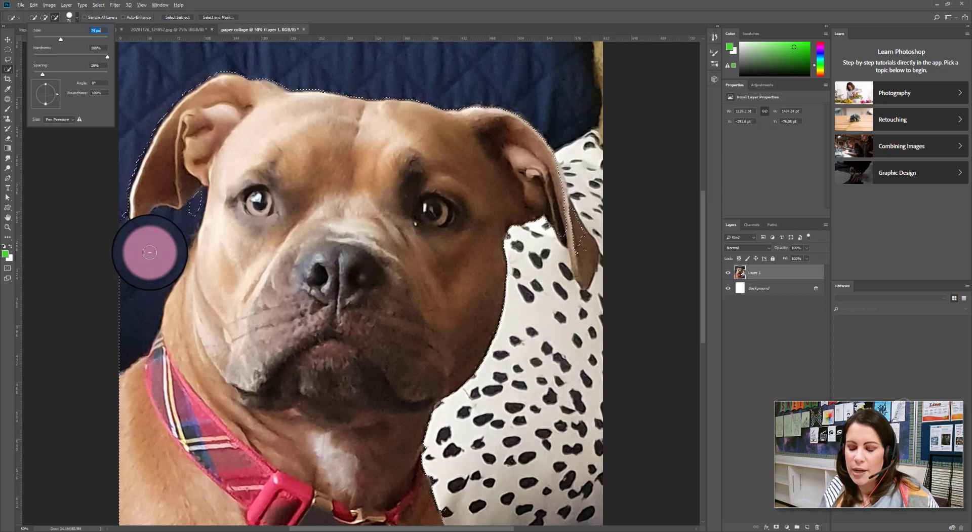
pyautogui.moveTo(157, 248)
pyautogui.mouseDown()
pyautogui.moveTo(118, 335)
pyautogui.moveTo(116, 221)
pyautogui.mouseUp()
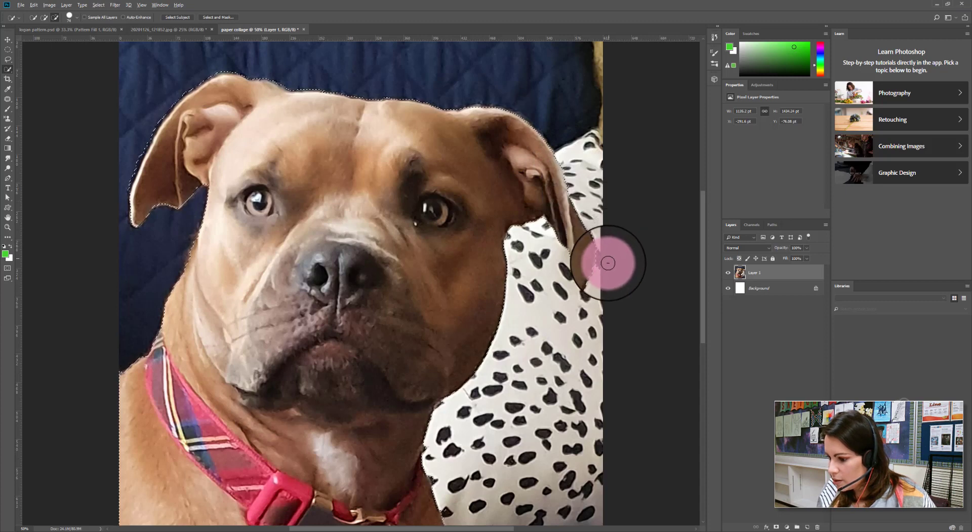
# Step: Refine the selection edges around the tips of both ears, check the outline down to the chest, and fit the whole page in view
pyautogui.moveTo(608, 251); pyautogui.dragTo(622, 299)
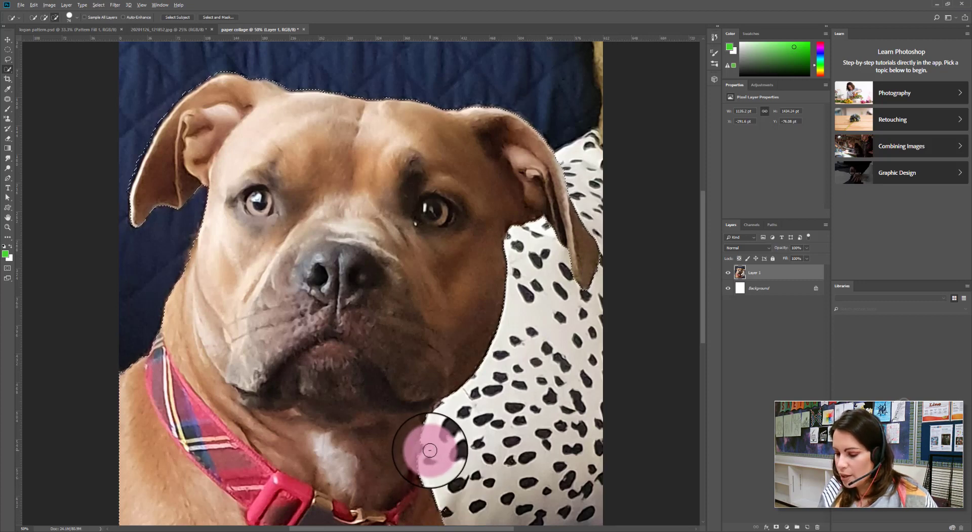
pyautogui.scroll(-4, 452, 473)
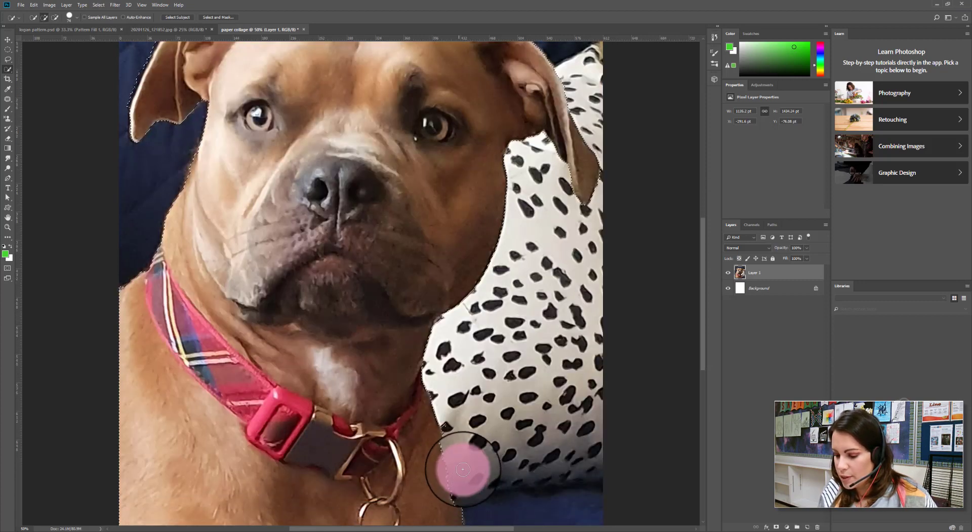
pyautogui.scroll(-3, 478, 505)
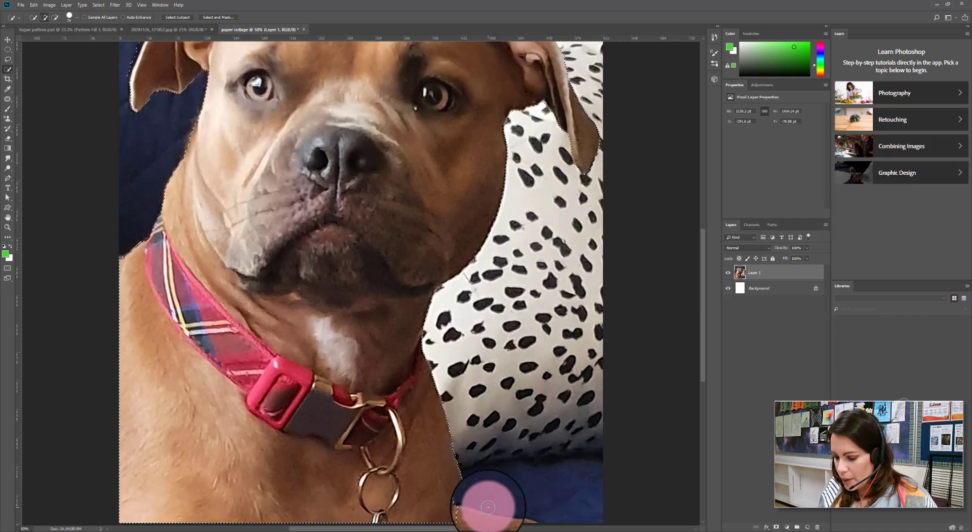
pyautogui.scroll(8, 487, 507)
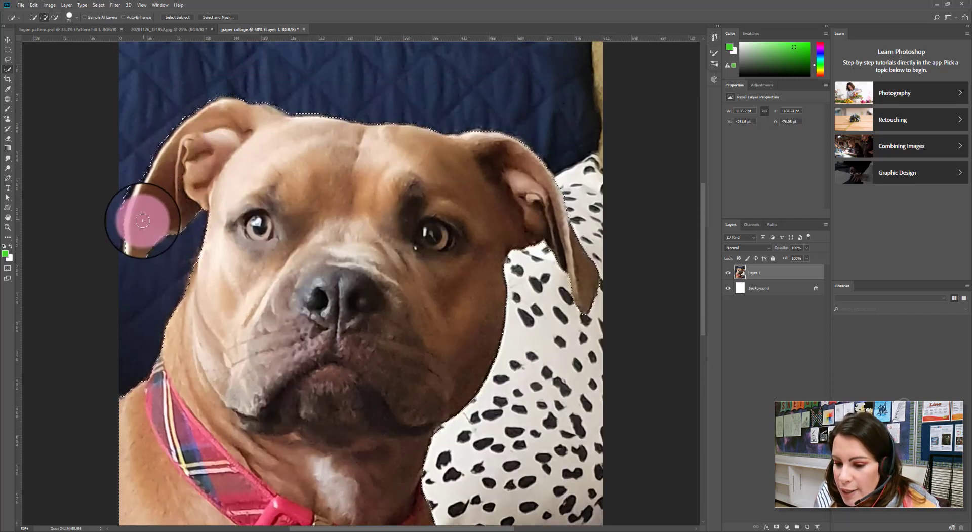
pyautogui.click(137, 224)
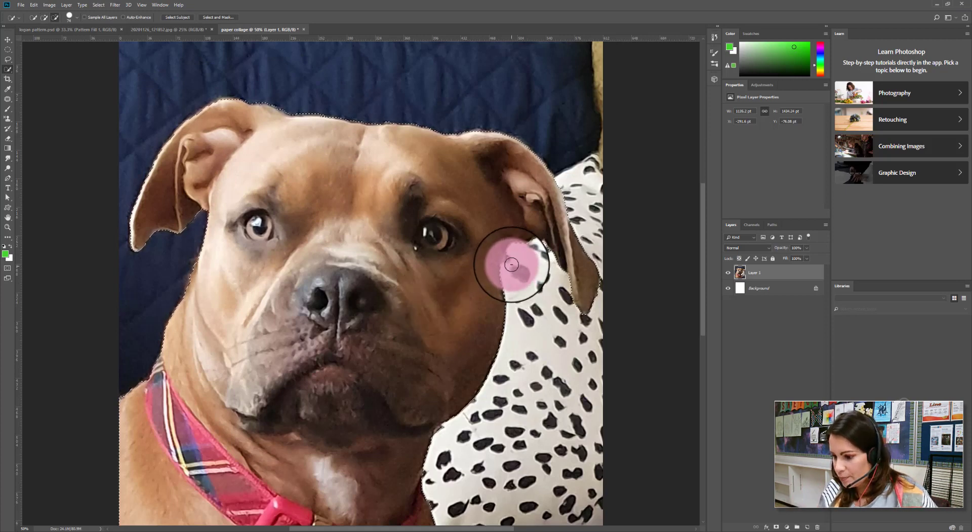
pyautogui.click(8, 228)
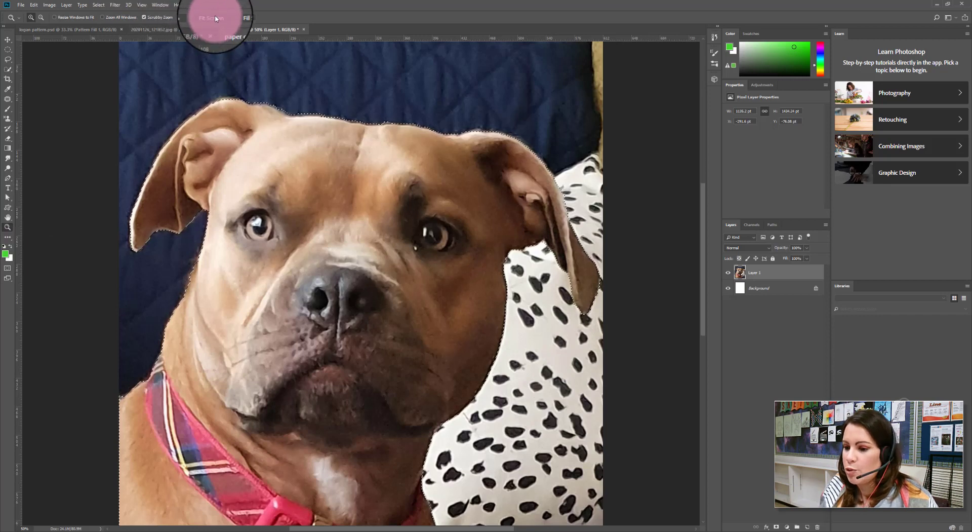
pyautogui.click(216, 18)
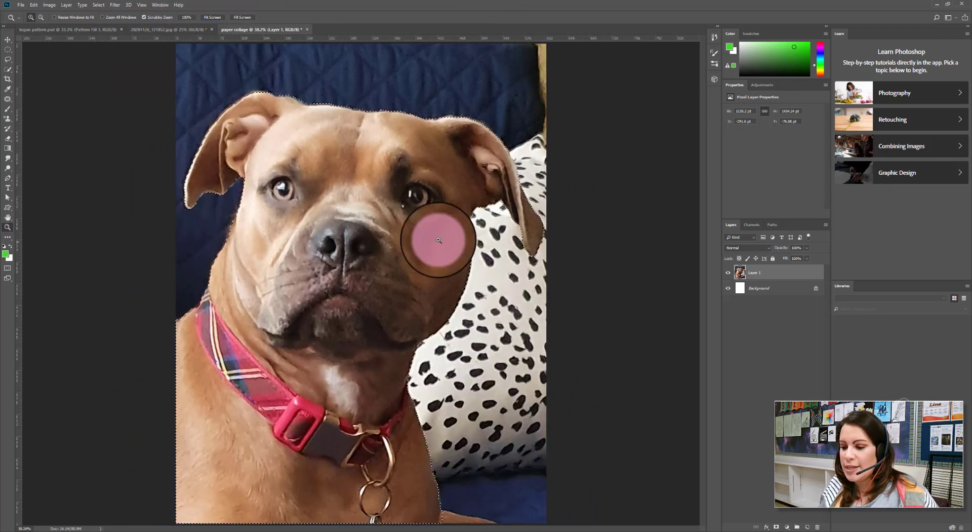
# Step: Invert the selection, delete the photo background around the dog, and deselect
pyautogui.click(99, 6)
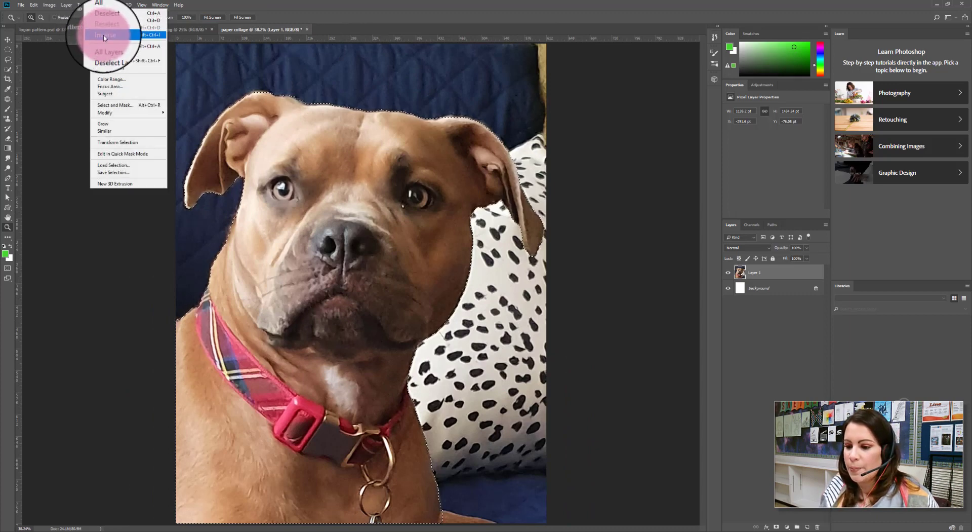
pyautogui.click(105, 36)
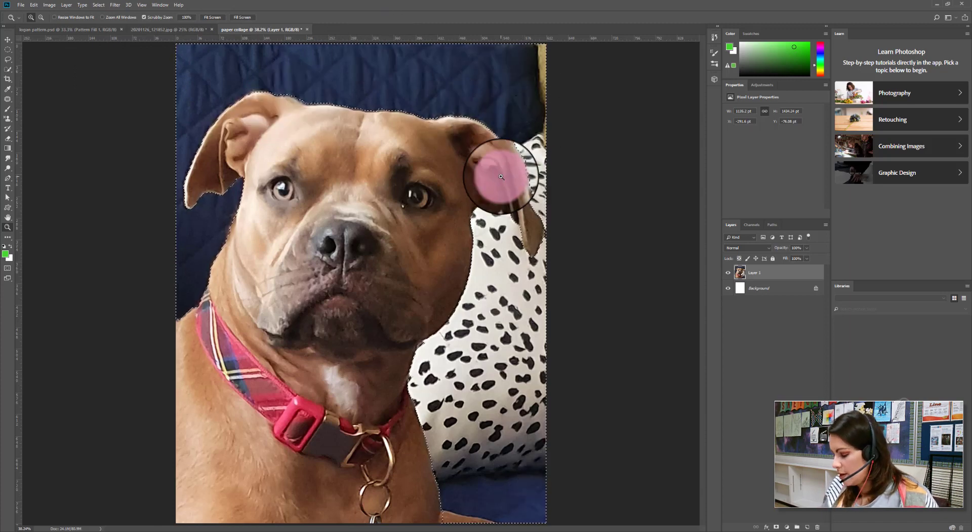
pyautogui.press('Delete')
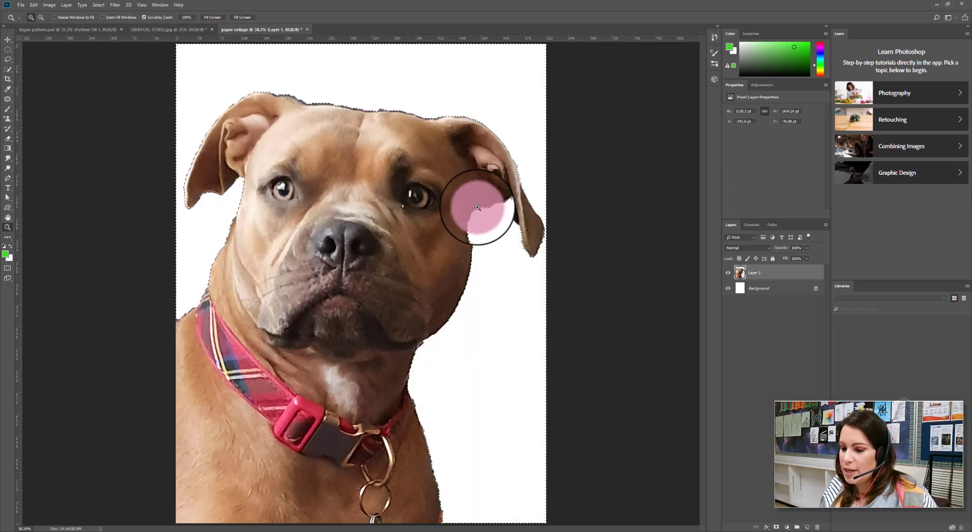
pyautogui.hotkey('ctrl', 'd')
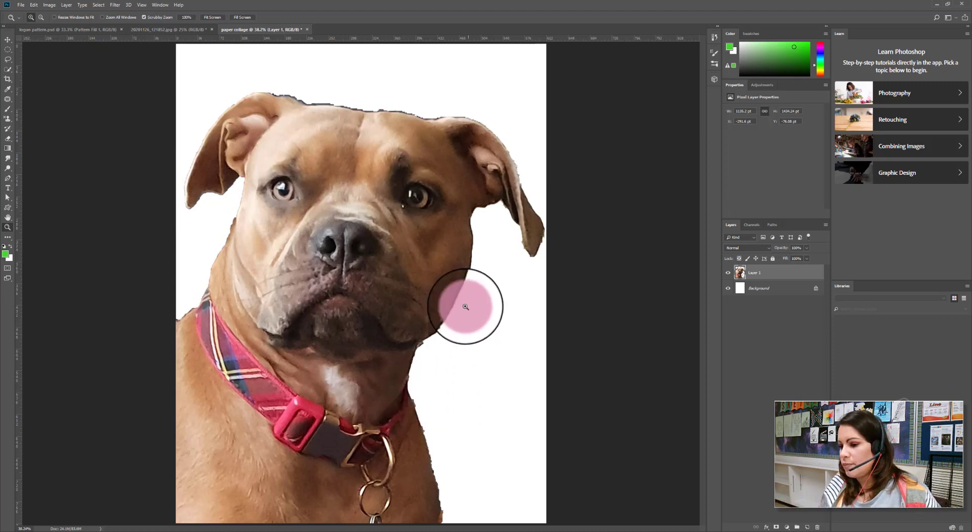
pyautogui.click(11, 42)
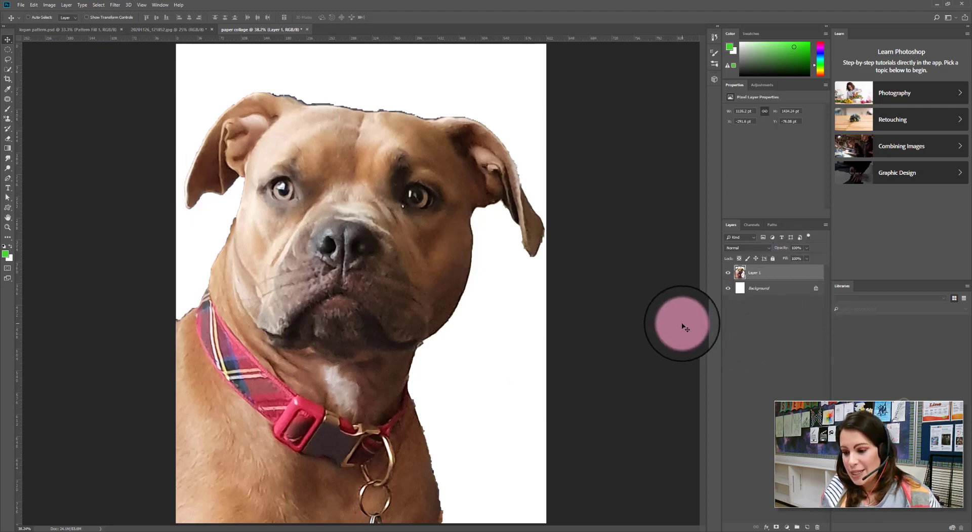
# Step: Apply a Threshold adjustment at level 144 to the dog layer to turn it pure black and white
pyautogui.click(50, 7)
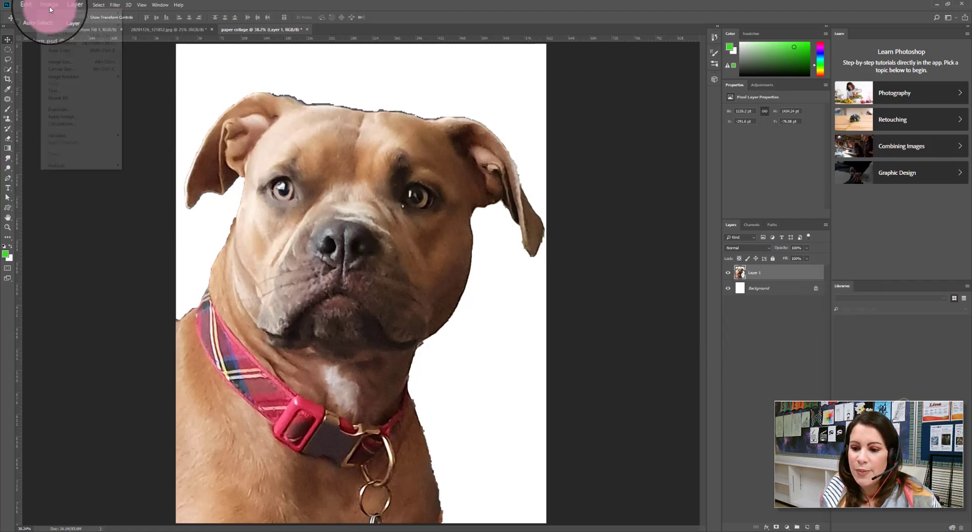
pyautogui.moveTo(53, 29)
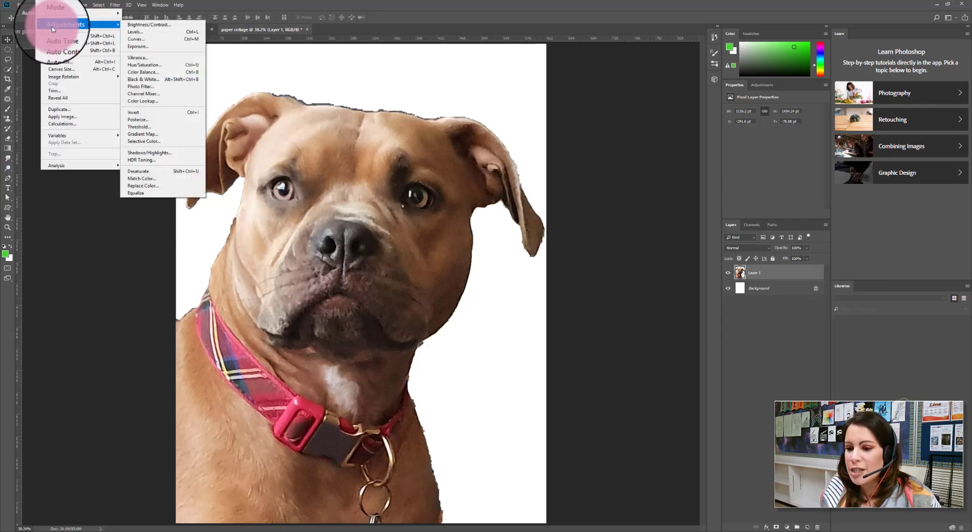
pyautogui.click(160, 130)
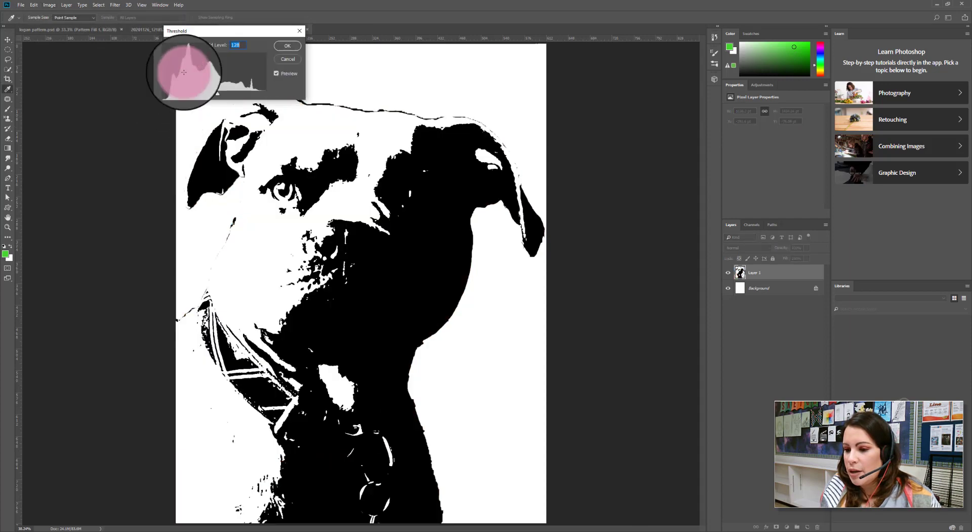
pyautogui.moveTo(213, 32); pyautogui.dragTo(126, 158)
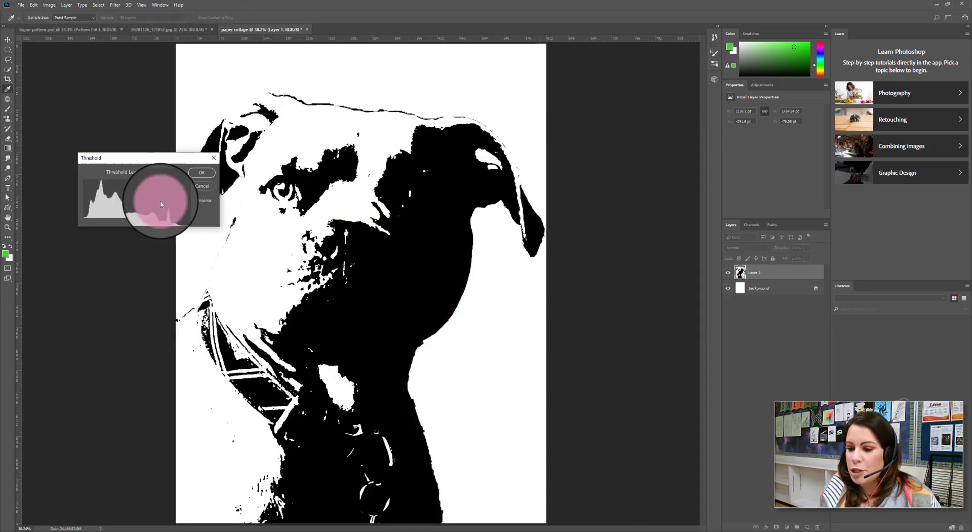
pyautogui.moveTo(161, 204); pyautogui.dragTo(546, 72)
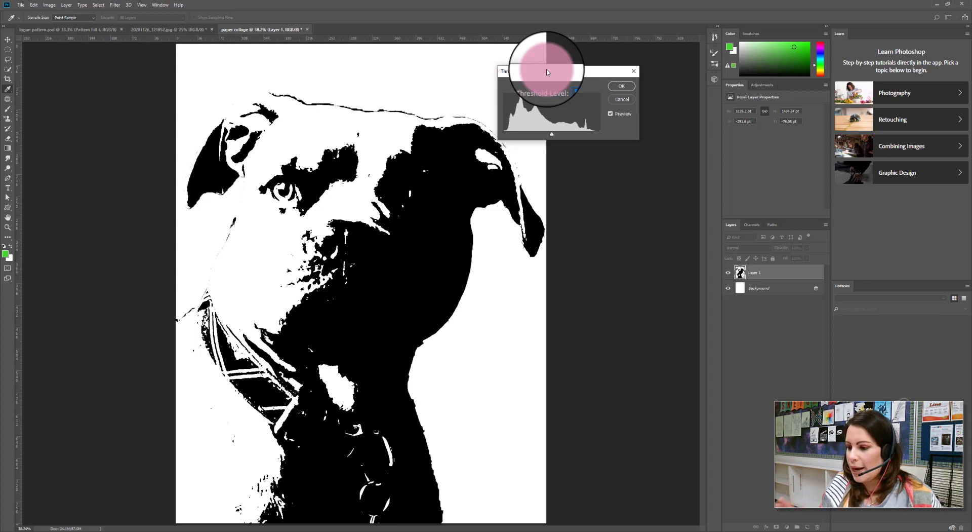
pyautogui.moveTo(552, 136)
pyautogui.mouseDown()
pyautogui.moveTo(533, 136)
pyautogui.moveTo(588, 132)
pyautogui.moveTo(556, 138)
pyautogui.mouseUp()
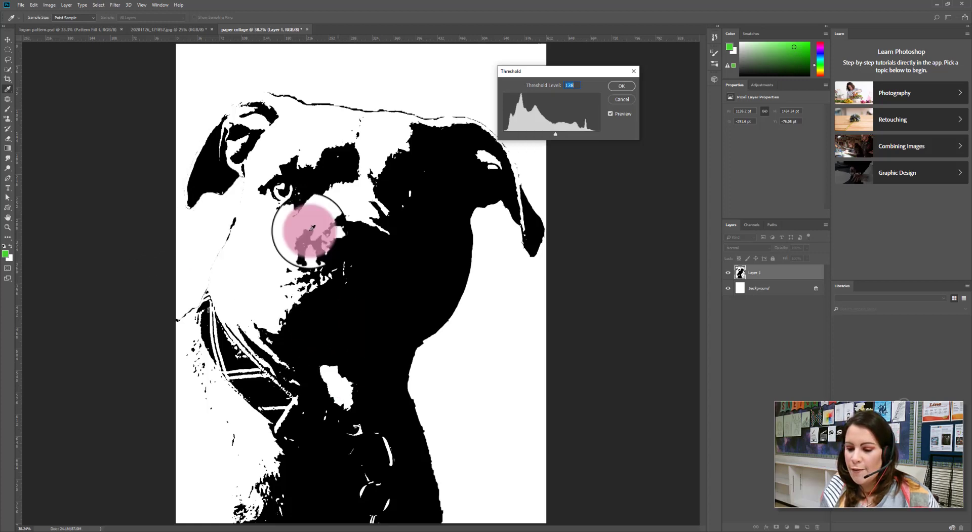
pyautogui.moveTo(555, 137); pyautogui.dragTo(558, 136)
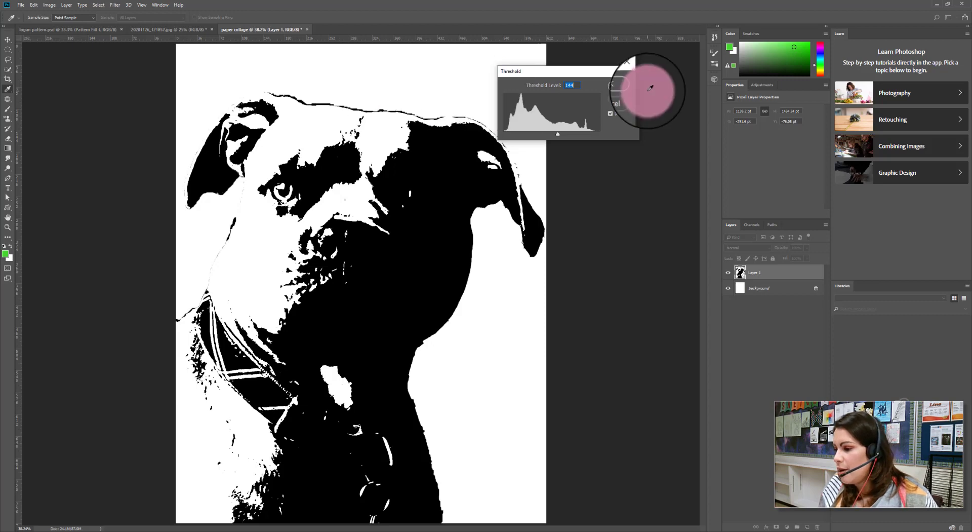
pyautogui.click(630, 89)
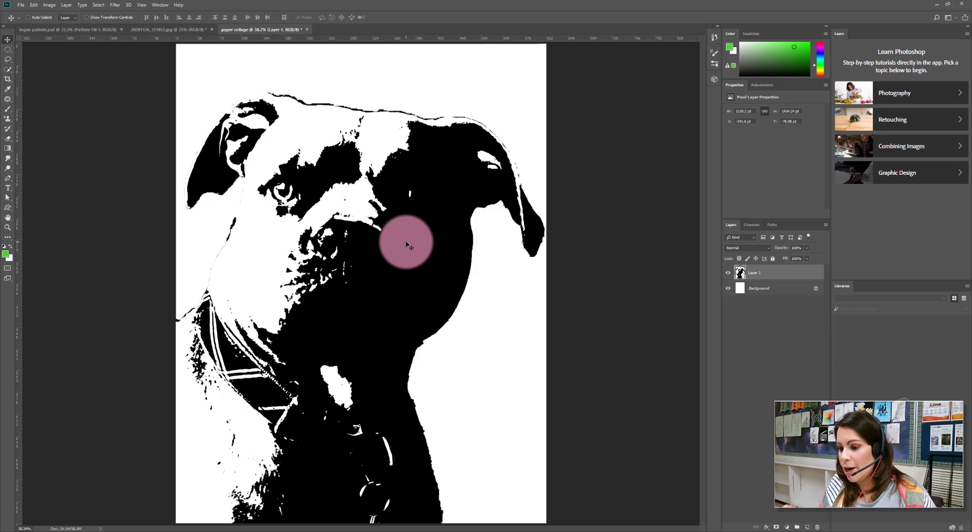
# Step: Select all the dog's black areas with the Magic Wand and the Similar command, and copy them to a new layer
pyautogui.click(7, 70)
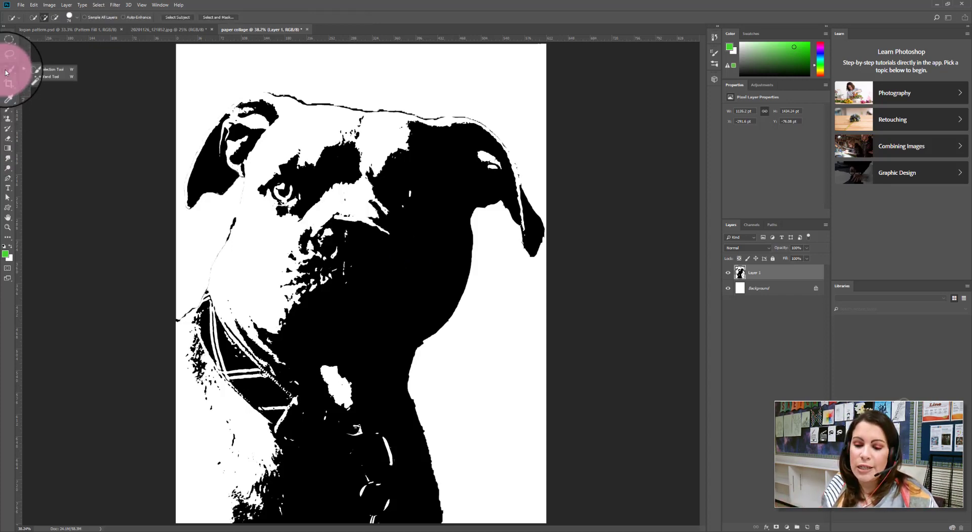
pyautogui.click(36, 77)
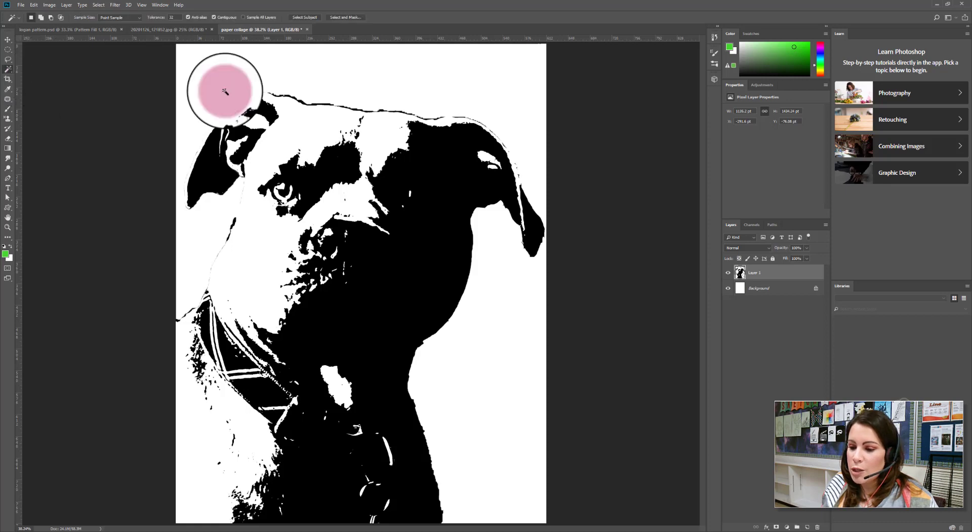
pyautogui.click(372, 274)
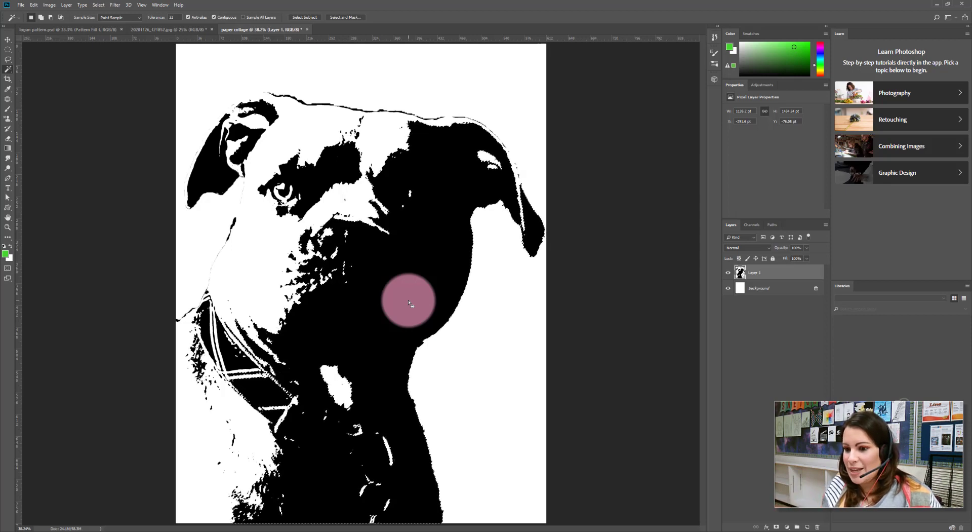
pyautogui.click(104, 5)
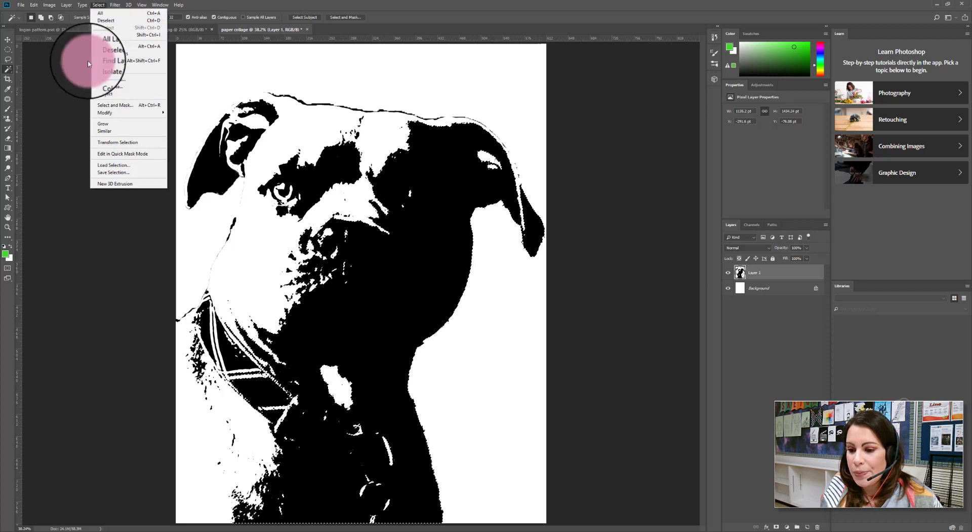
pyautogui.click(122, 133)
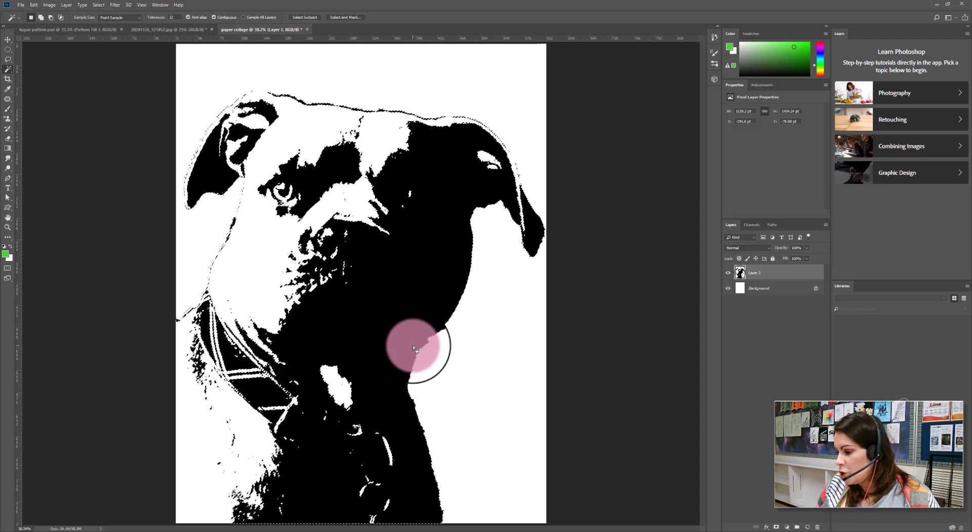
pyautogui.hotkey('ctrl', 'j')
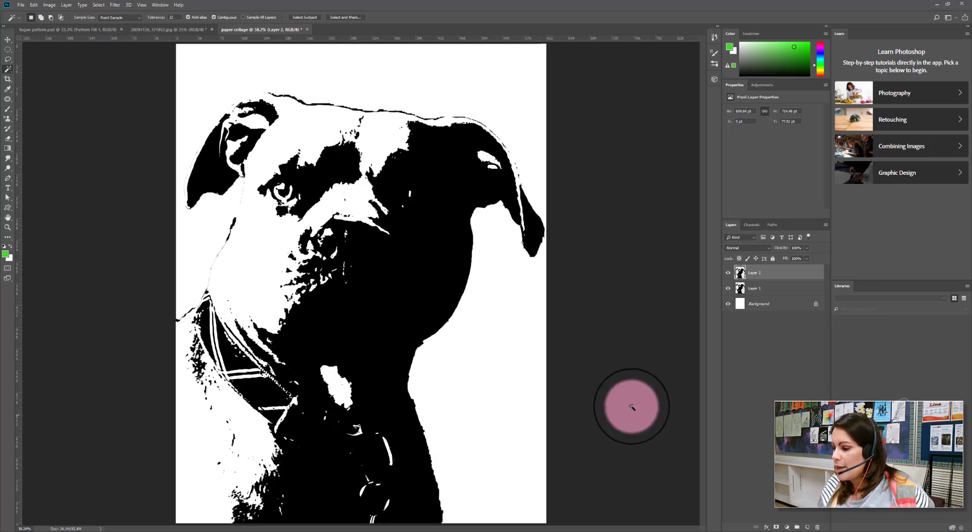
# Step: Hide the Background layer and rename the threshold dog layer, Layer 1, as "base layer"
pyautogui.click(728, 304)
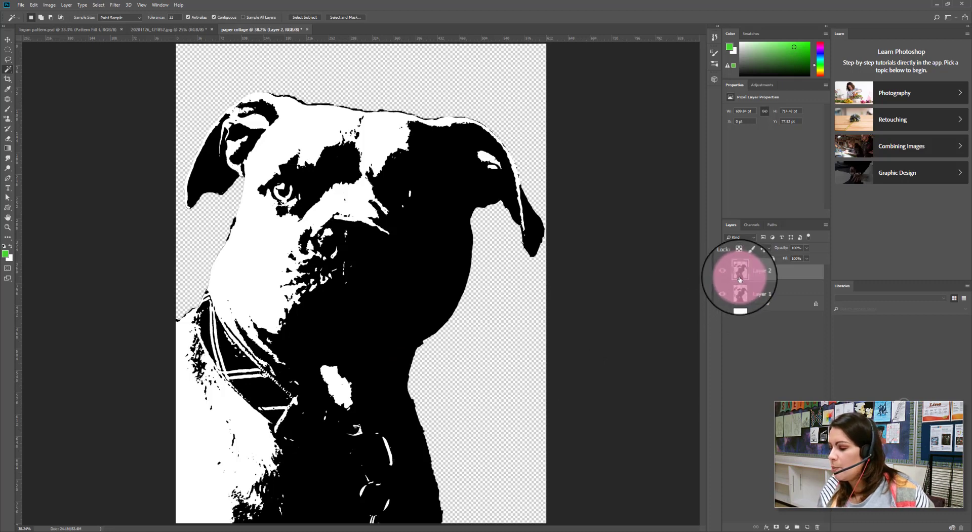
pyautogui.click(757, 292)
pyautogui.doubleClick(762, 287)
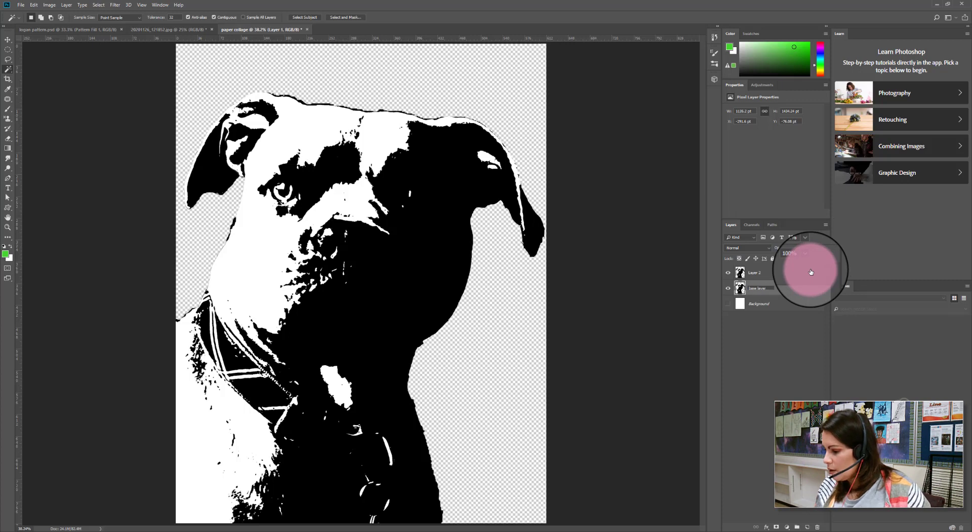
# Step: Hide the base layer and rename the layer holding the copied black areas as "black"
pyautogui.click(762, 272)
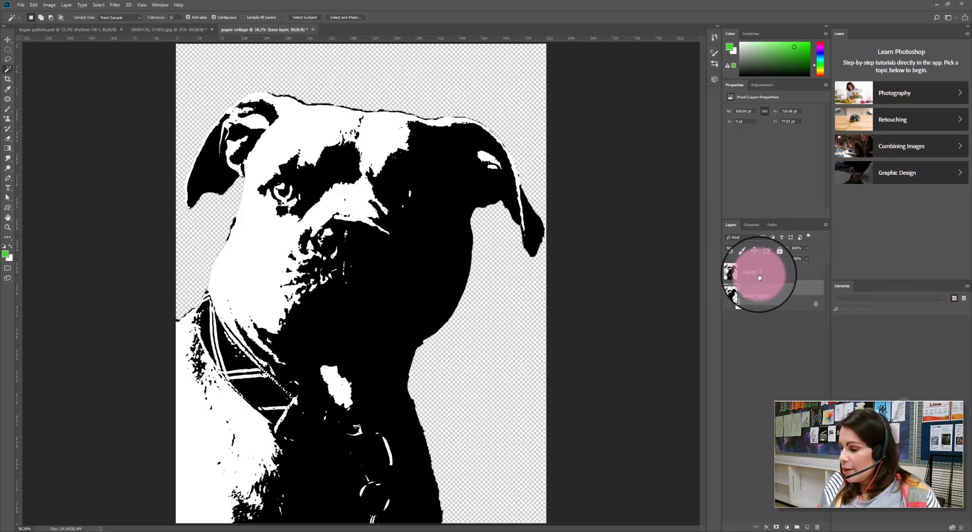
pyautogui.click(729, 289)
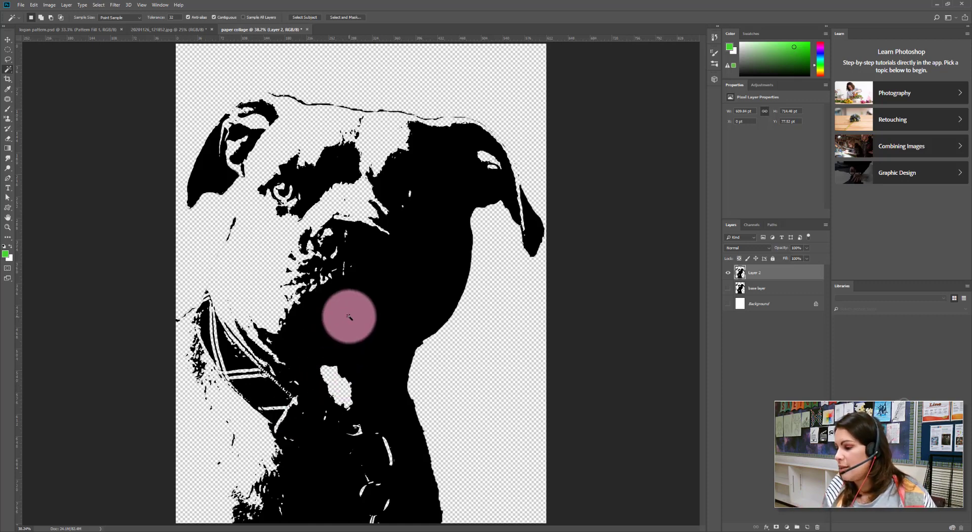
pyautogui.doubleClick(764, 274)
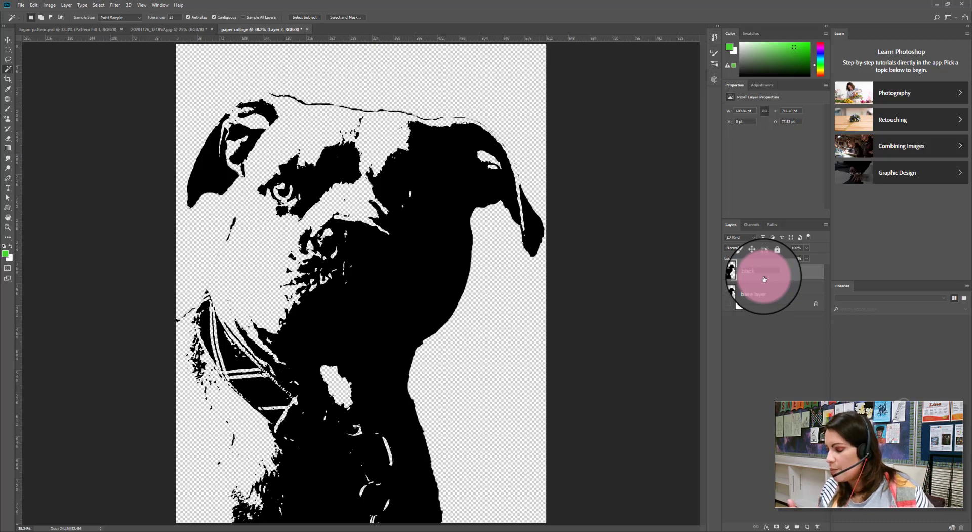
# Step: With the base layer shown and the black layer hidden, select all the dog's white areas with Magic Wand and Similar, and copy them to a new layer
pyautogui.click(729, 286)
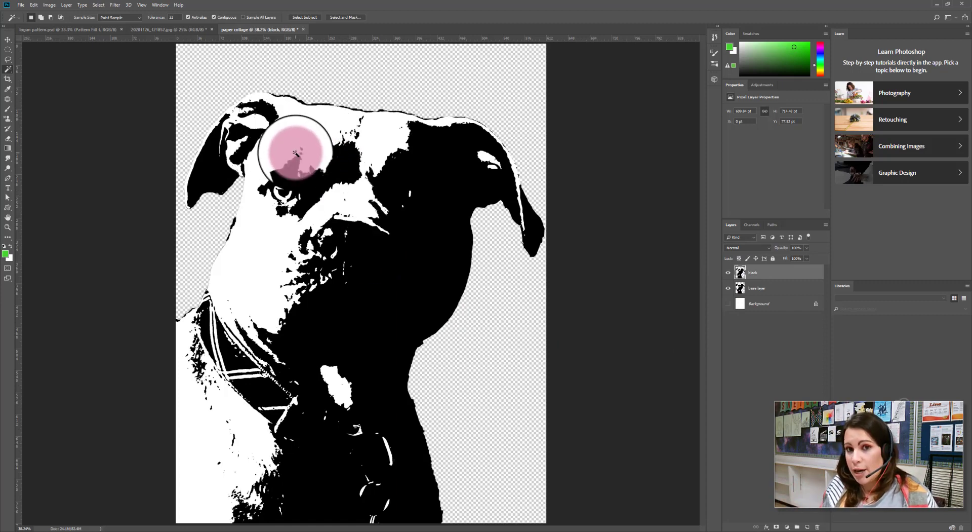
pyautogui.click(729, 272)
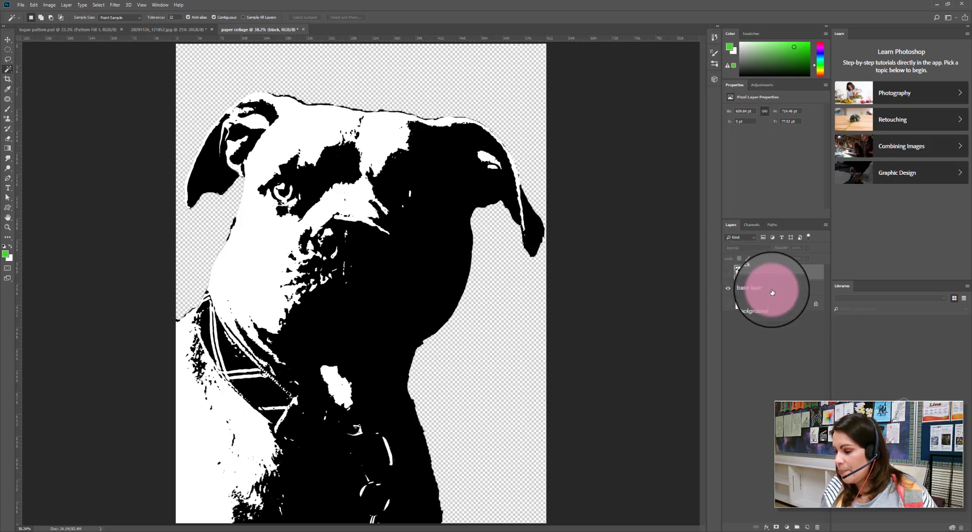
pyautogui.click(772, 292)
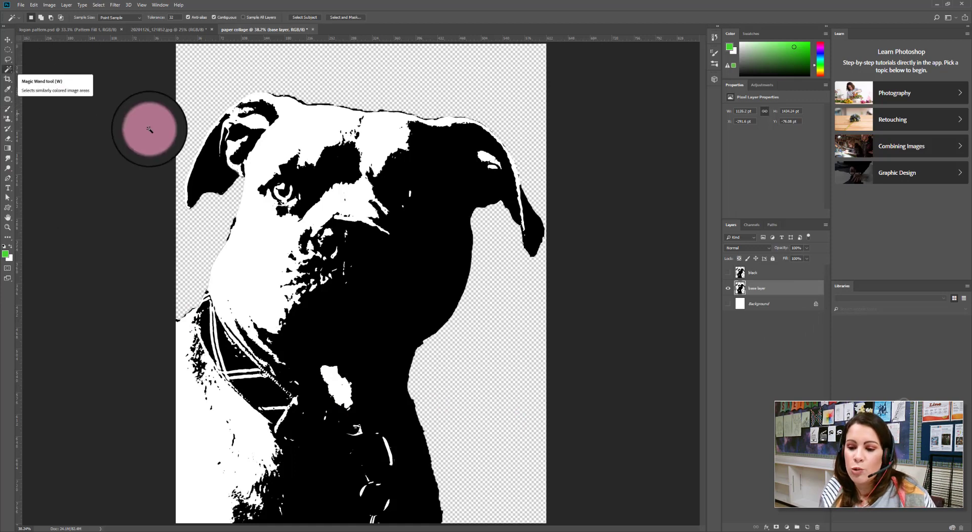
pyautogui.click(271, 232)
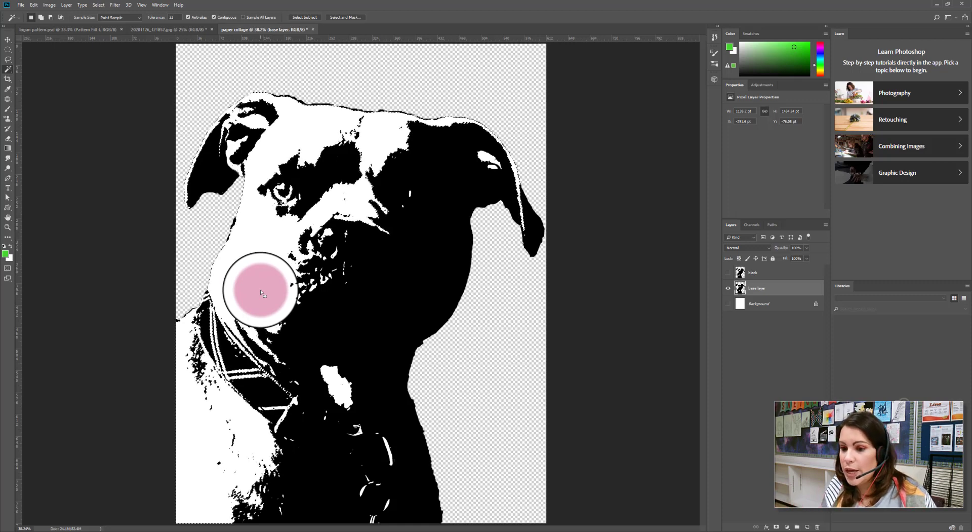
pyautogui.click(99, 5)
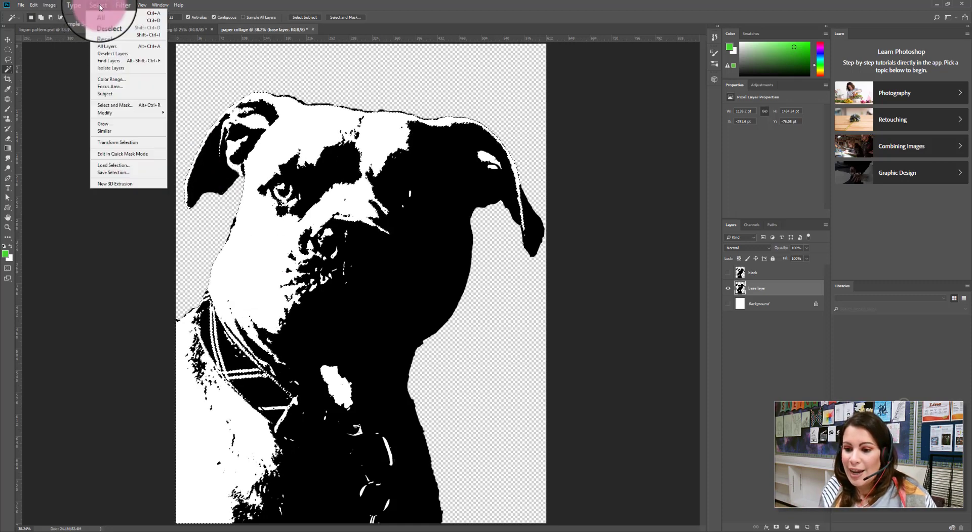
pyautogui.click(126, 131)
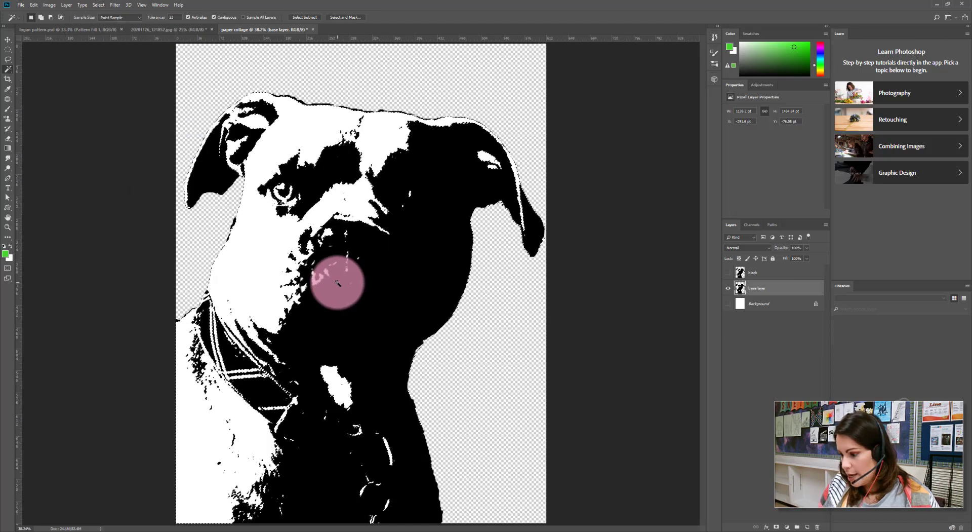
pyautogui.hotkey('ctrl', 'j')
pyautogui.click(572, 331)
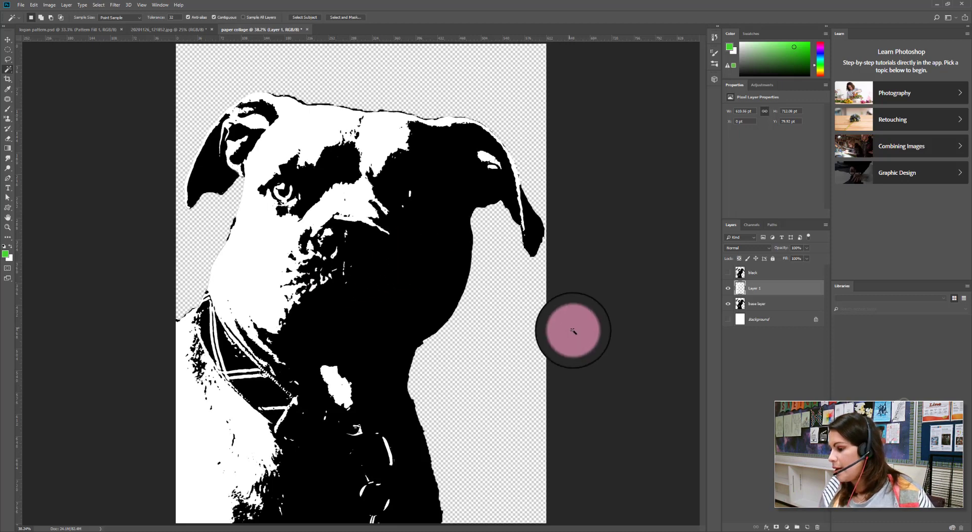
# Step: Rename the new layer of white areas as "white" and show it together with the black layer, with the base layer hidden
pyautogui.click(729, 304)
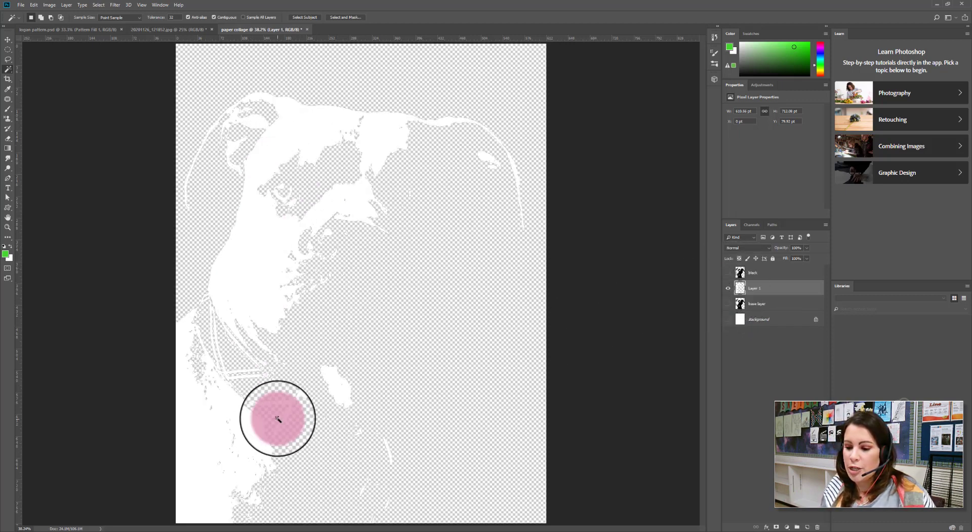
pyautogui.doubleClick(754, 287)
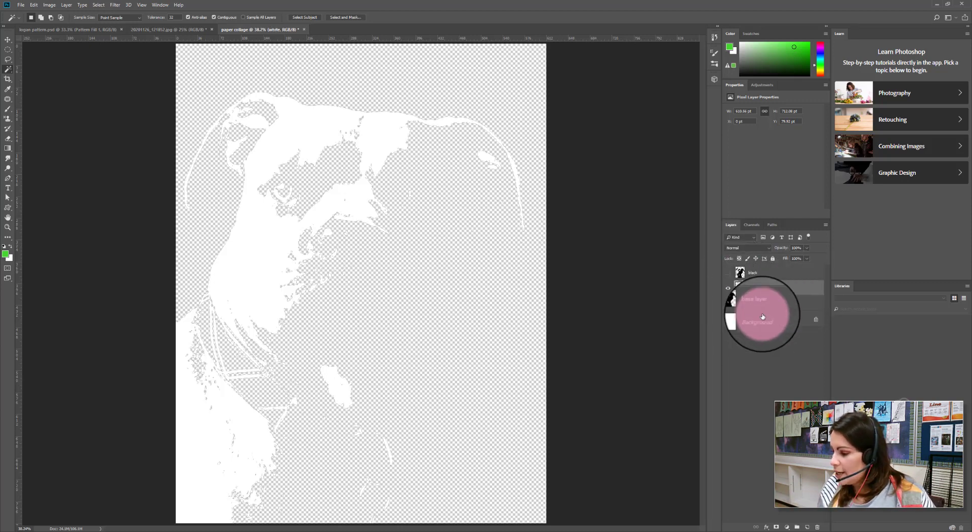
pyautogui.click(728, 273)
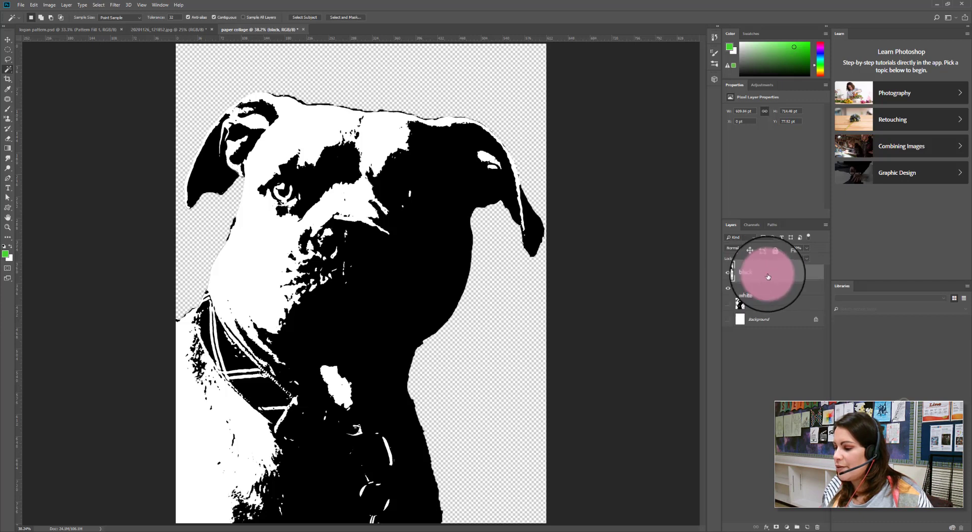
pyautogui.click(749, 276)
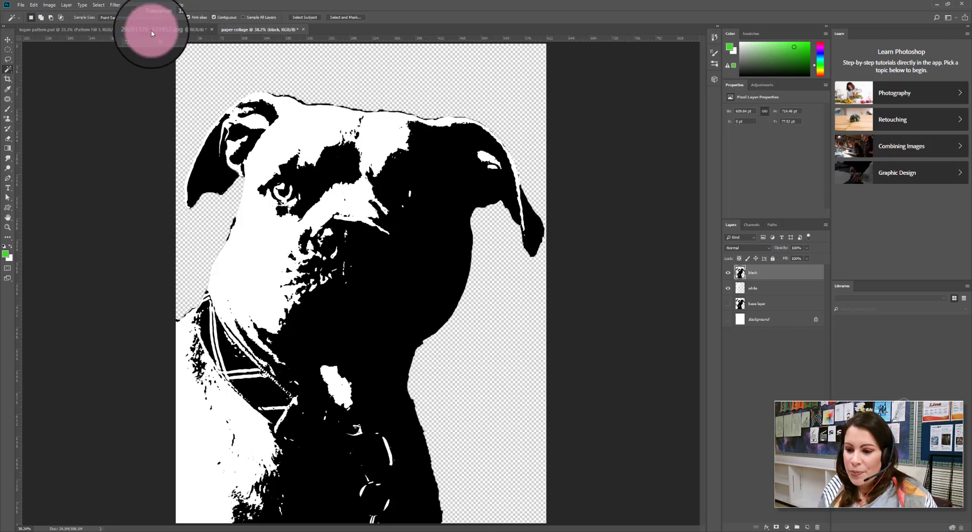
pyautogui.moveTo(150, 31); pyautogui.dragTo(187, 29)
pyautogui.click(88, 31)
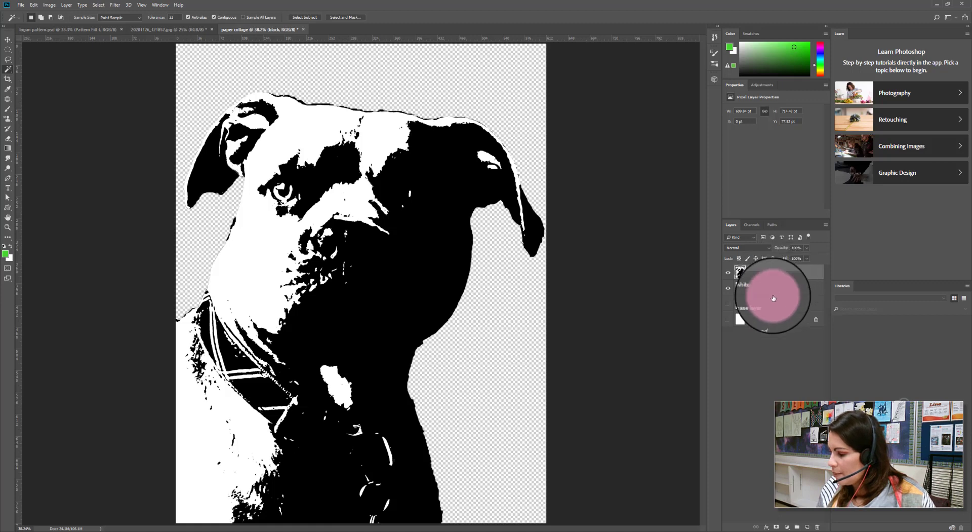
# Step: Add a Pattern Overlay effect to the black layer and move its settings dialog off the layer list
pyautogui.click(766, 527)
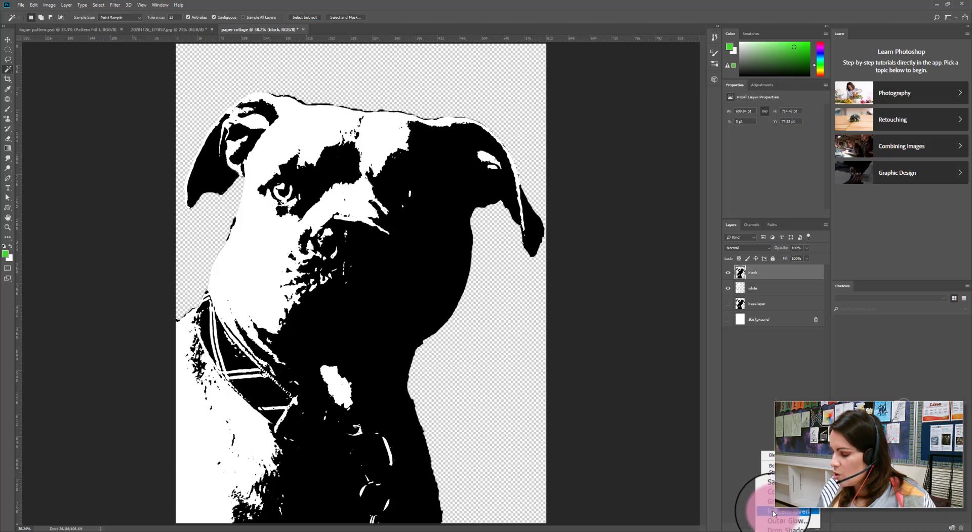
pyautogui.click(774, 512)
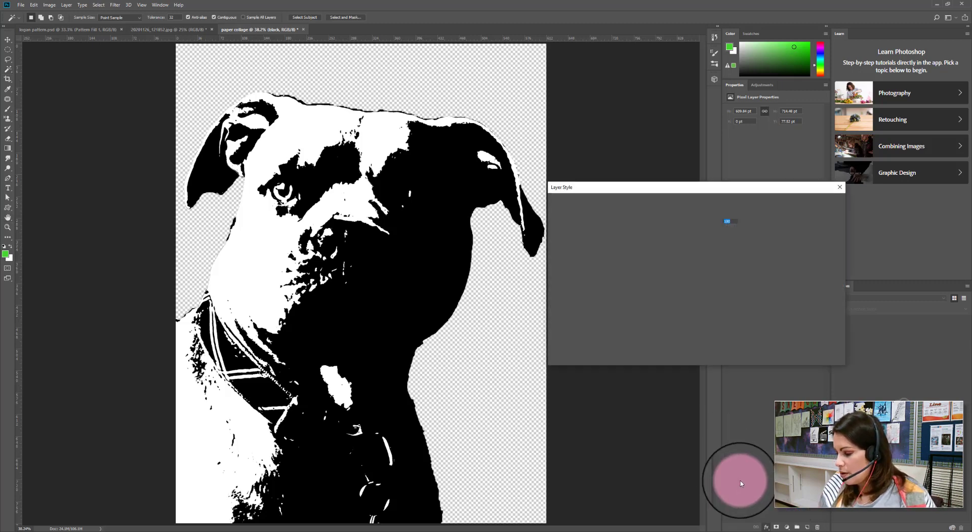
pyautogui.moveTo(755, 184); pyautogui.dragTo(555, 168)
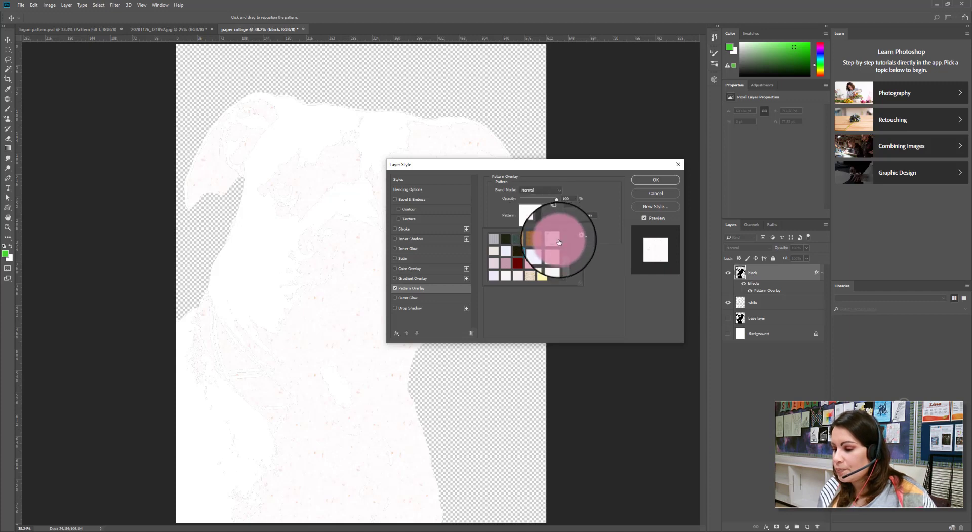
# Step: Try brown, dark green, grey striped and pale pink patterns on the black layer's Pattern Overlay
pyautogui.moveTo(563, 262); pyautogui.dragTo(562, 239)
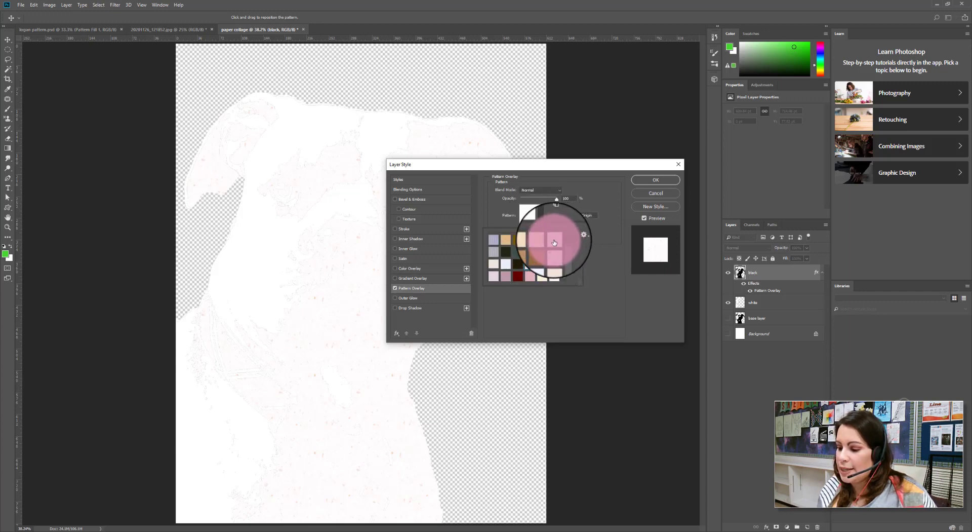
pyautogui.click(532, 247)
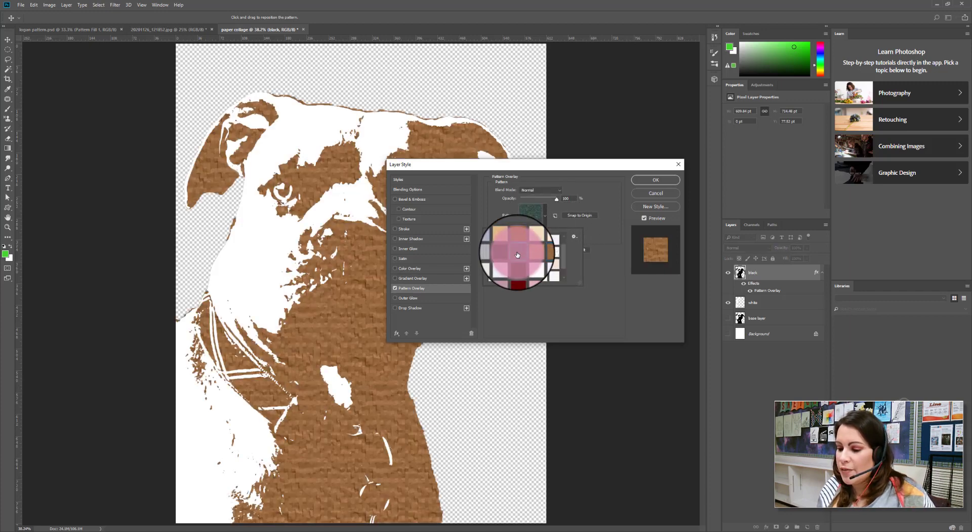
pyautogui.click(517, 254)
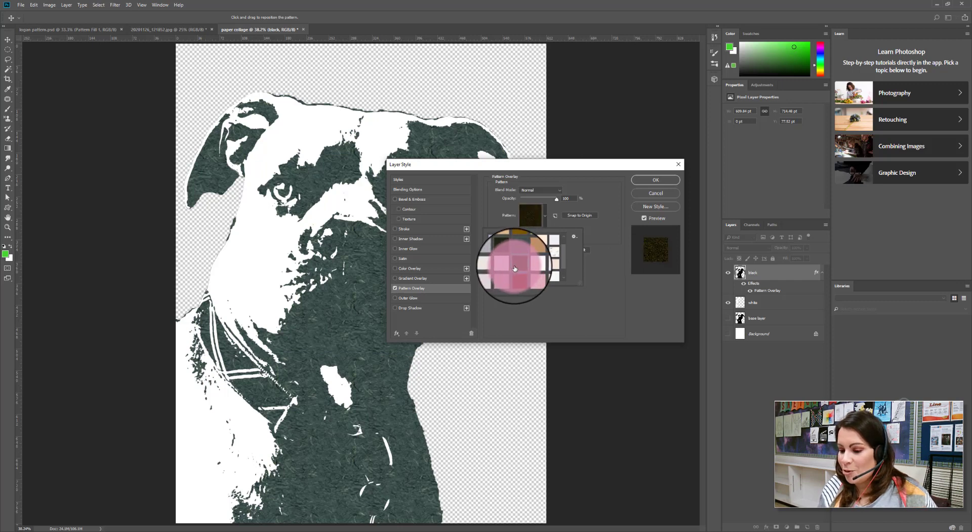
pyautogui.click(486, 245)
pyautogui.click(493, 252)
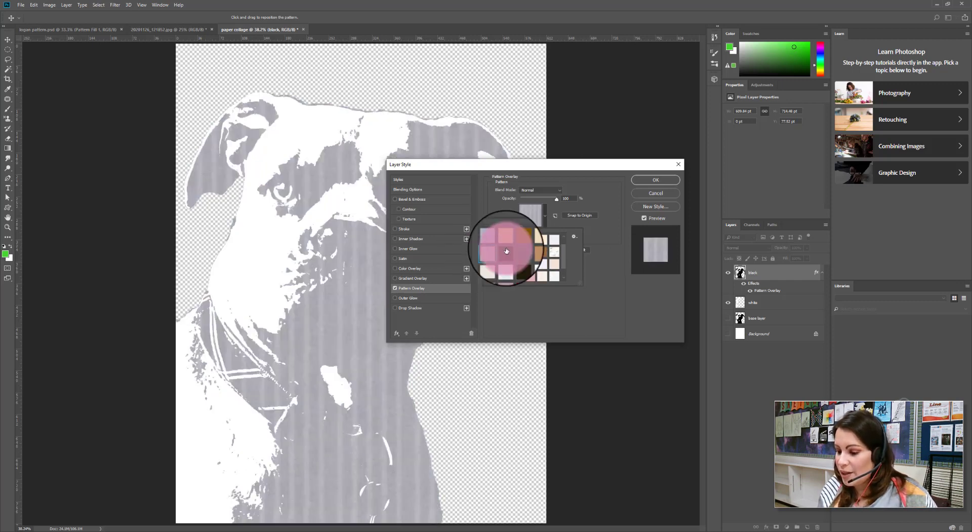
pyautogui.click(505, 267)
pyautogui.click(515, 272)
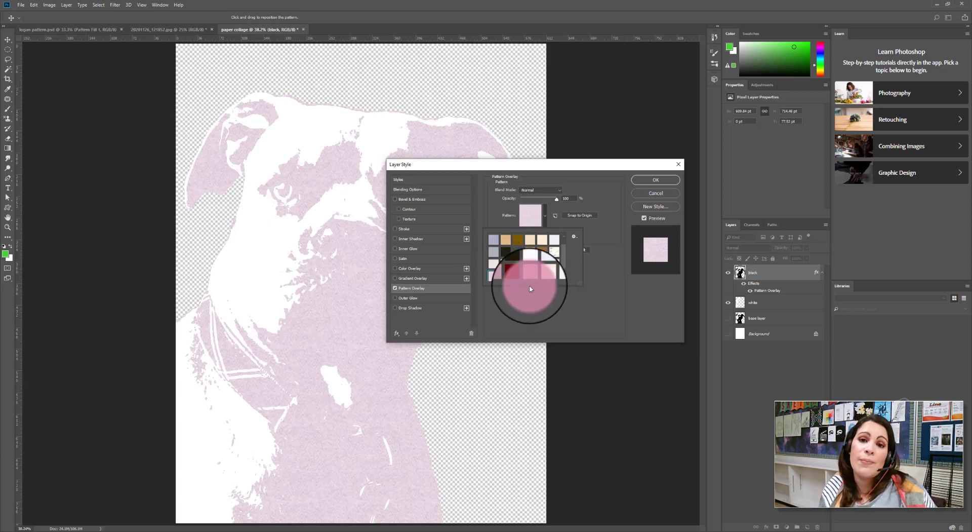
# Step: Try the crumpled beige, blue and pale lavender patterns on the black layer's overlay
pyautogui.scroll(-1, 529, 283)
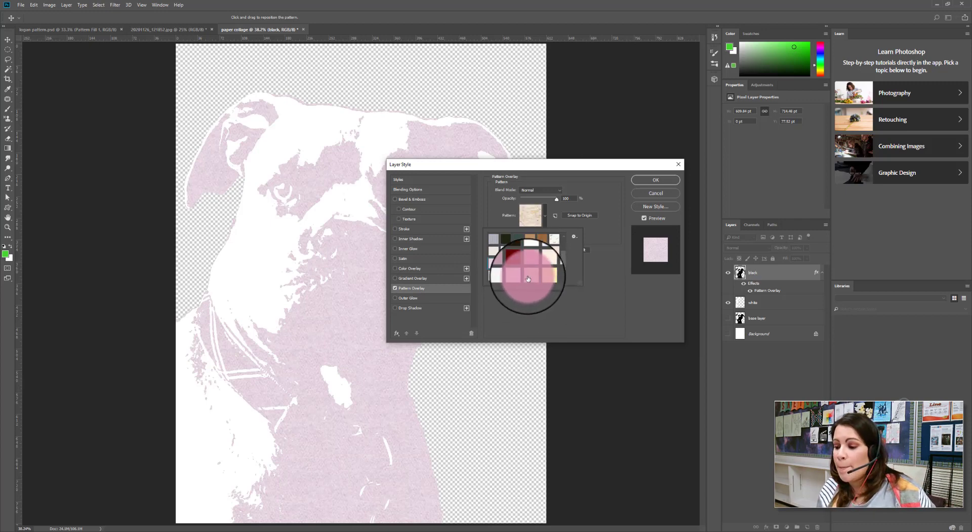
pyautogui.click(528, 276)
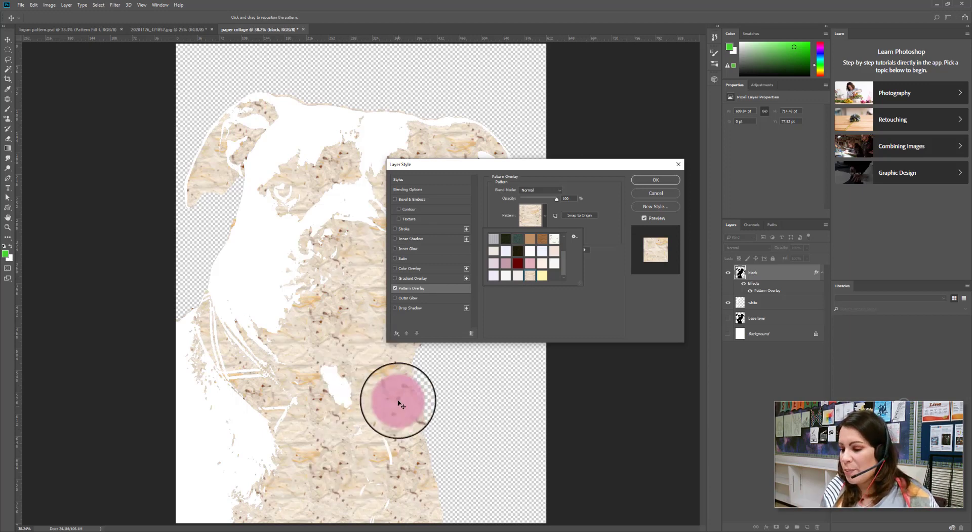
pyautogui.scroll(2, 543, 257)
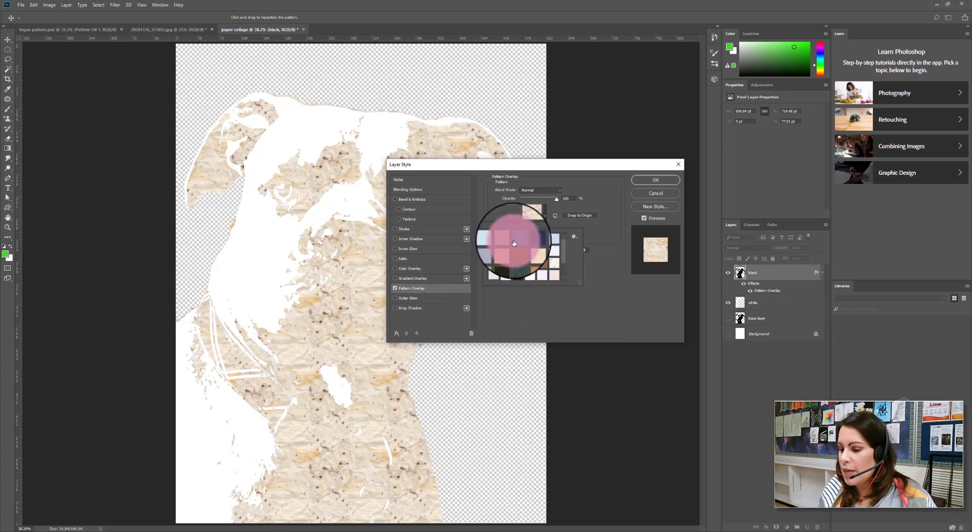
pyautogui.click(516, 238)
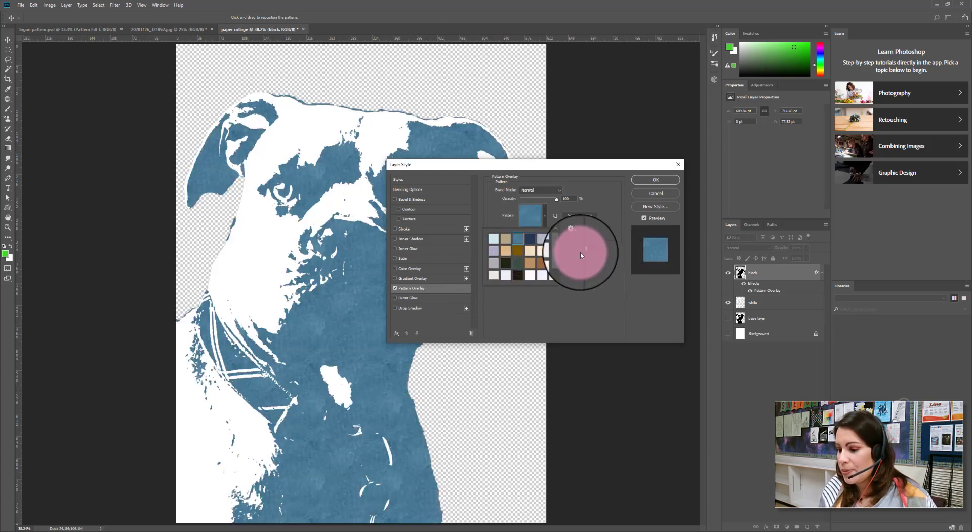
pyautogui.click(549, 244)
pyautogui.click(543, 261)
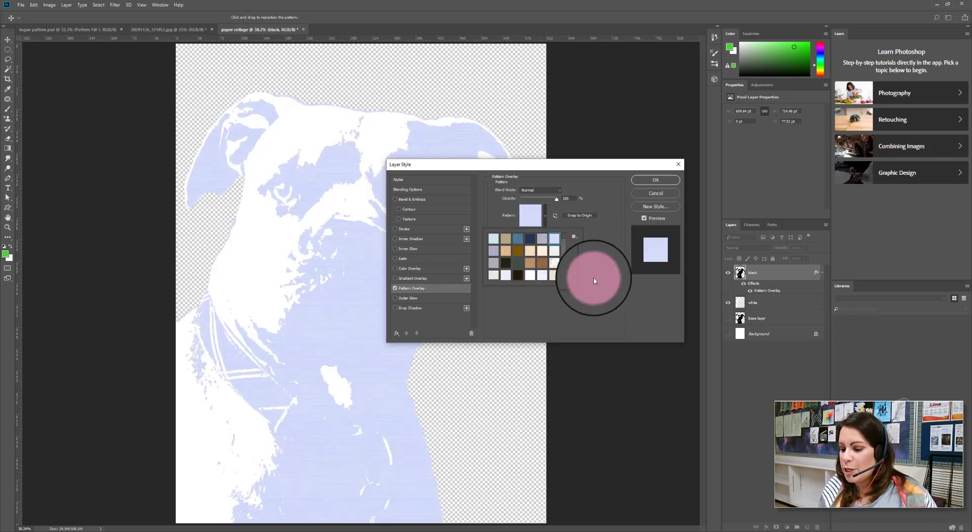
# Step: Replace the current pattern set with the Artists Brushes Canvas patterns
pyautogui.click(574, 237)
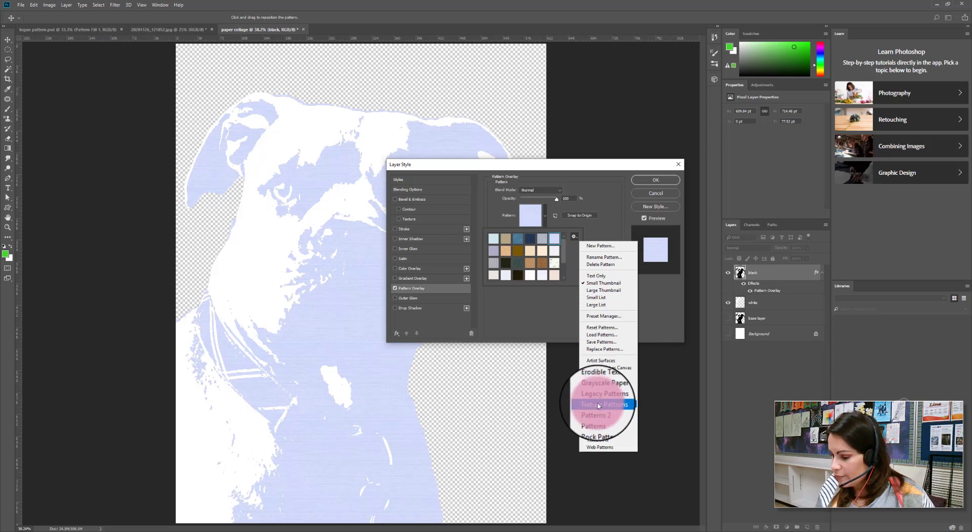
pyautogui.click(602, 371)
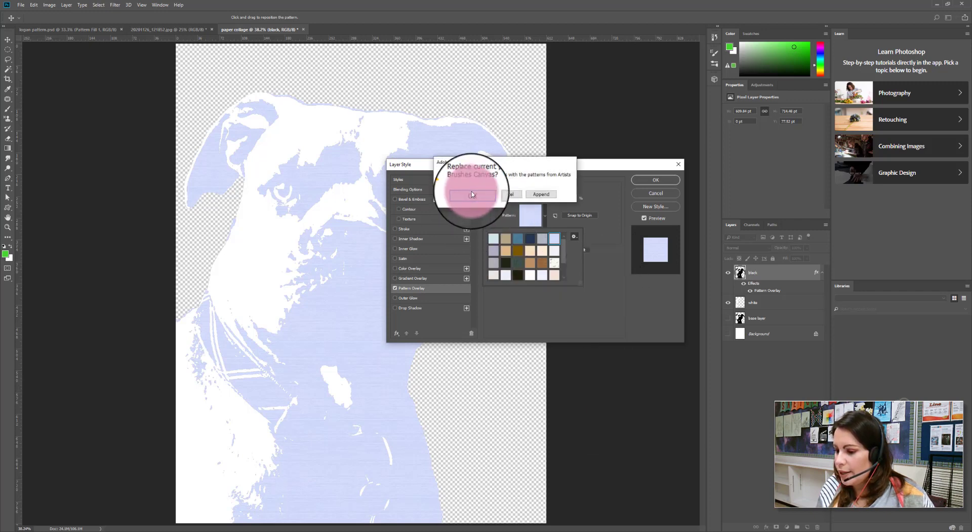
pyautogui.click(469, 194)
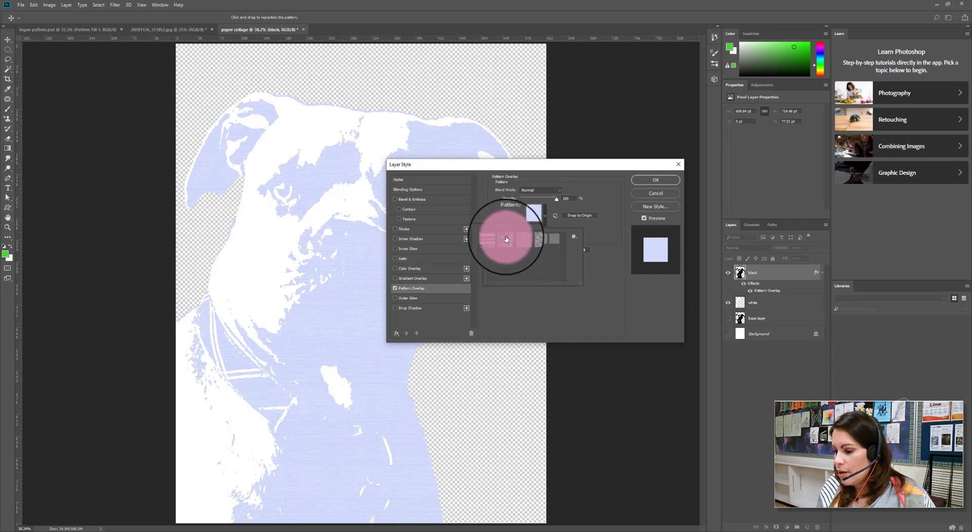
# Step: Choose the second canvas pattern for the black layer and switch its Pattern Overlay off and on again
pyautogui.click(504, 239)
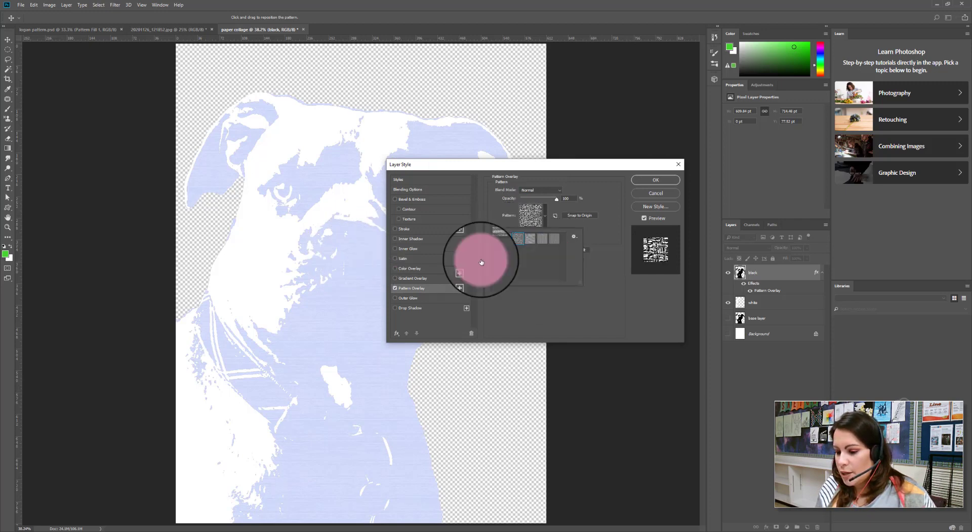
pyautogui.click(396, 287)
pyautogui.click(395, 287)
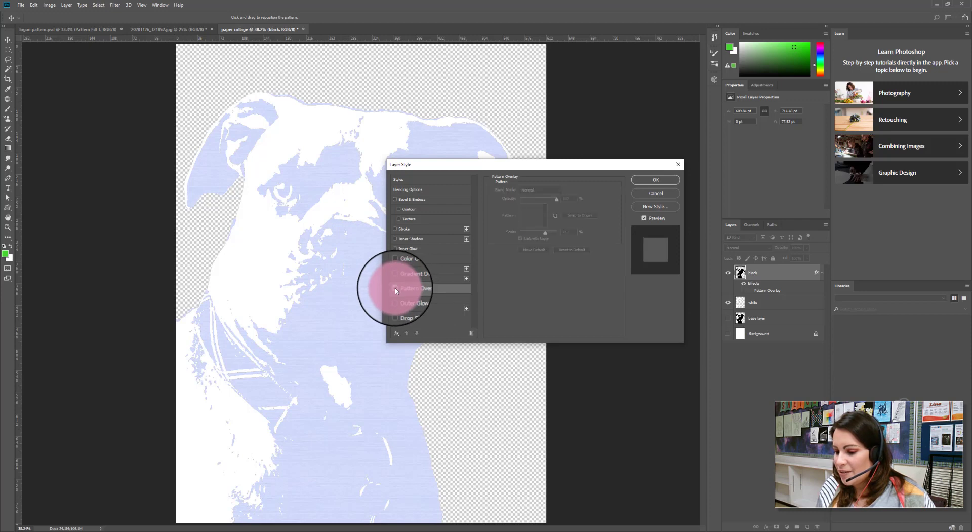
# Step: Compare the canvas patterns on the black layer and apply the black-and-white one with vertical ribs
pyautogui.click(541, 217)
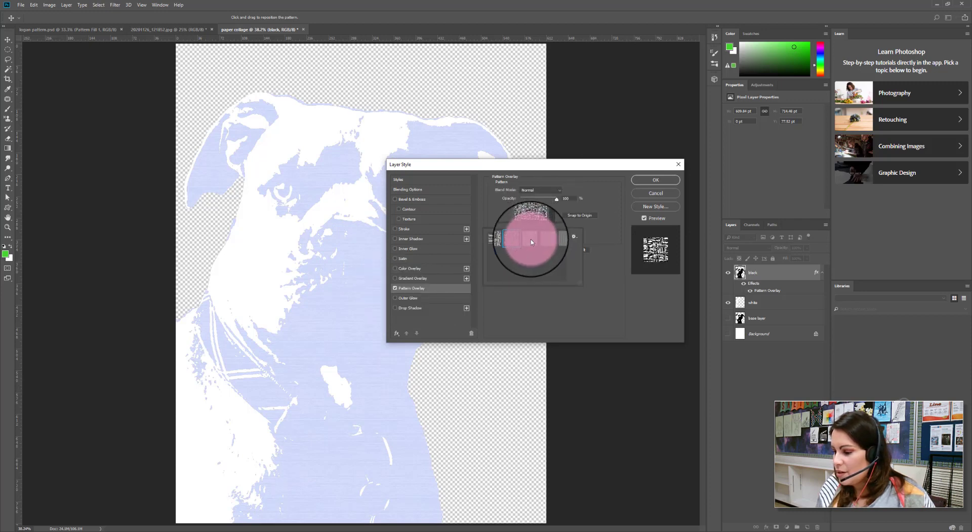
pyautogui.click(530, 241)
pyautogui.click(538, 238)
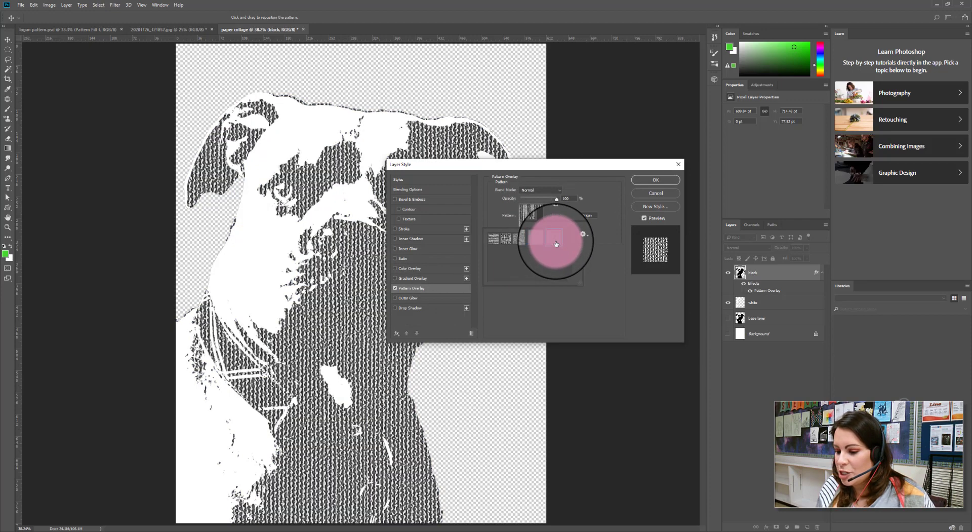
pyautogui.click(522, 239)
pyautogui.click(513, 243)
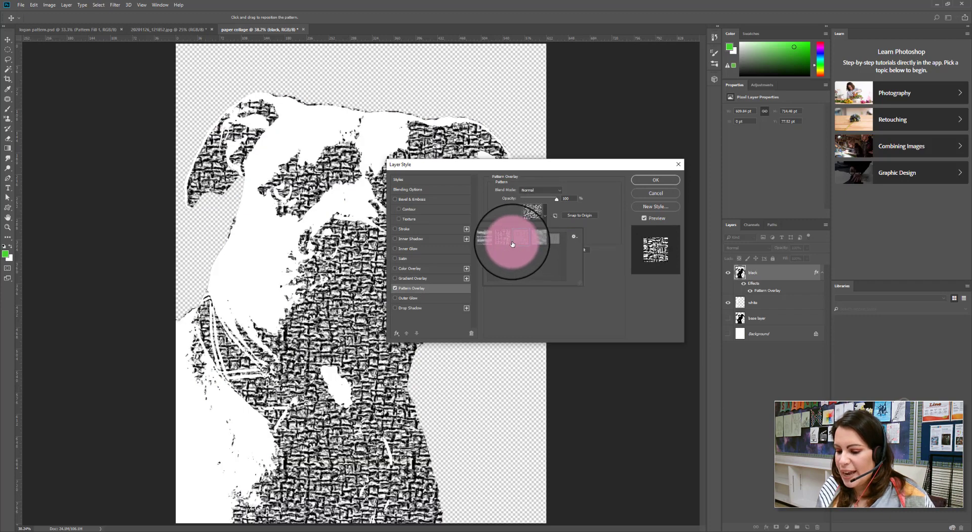
pyautogui.click(494, 241)
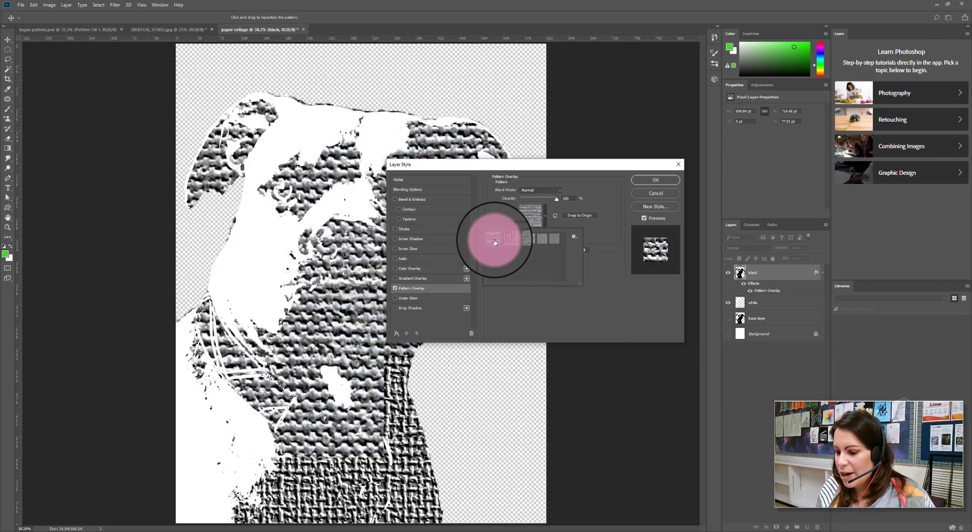
pyautogui.click(503, 242)
pyautogui.click(519, 241)
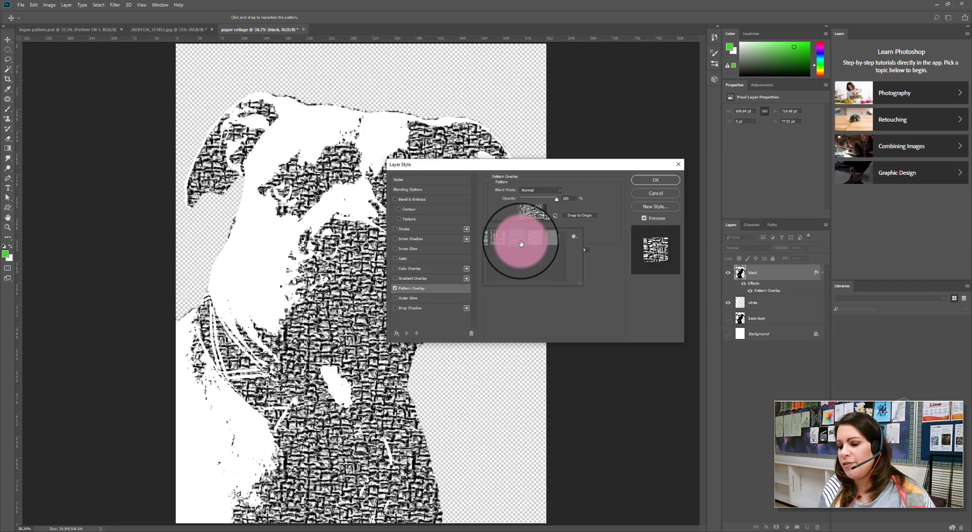
pyautogui.click(535, 245)
pyautogui.click(554, 249)
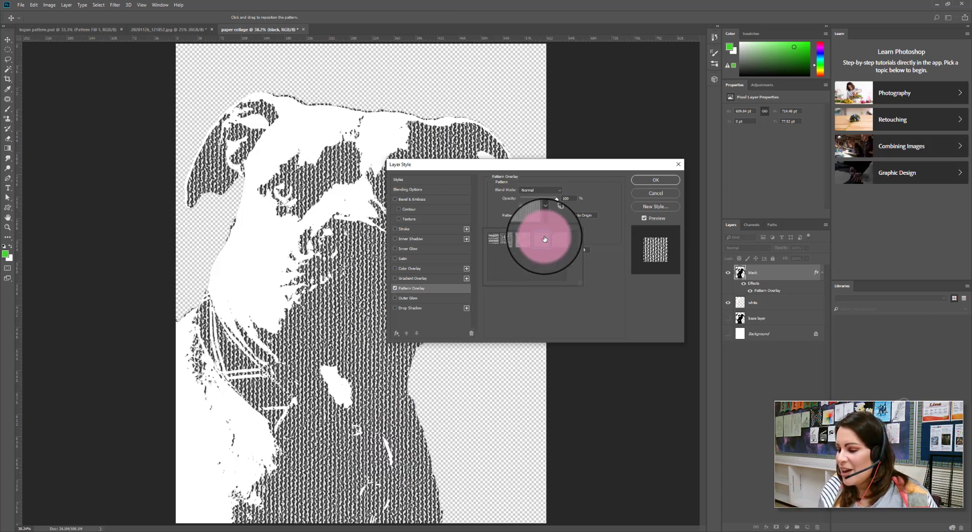
# Step: Set the black layer's pattern scale to 450% and apply the overlay
pyautogui.click(585, 236)
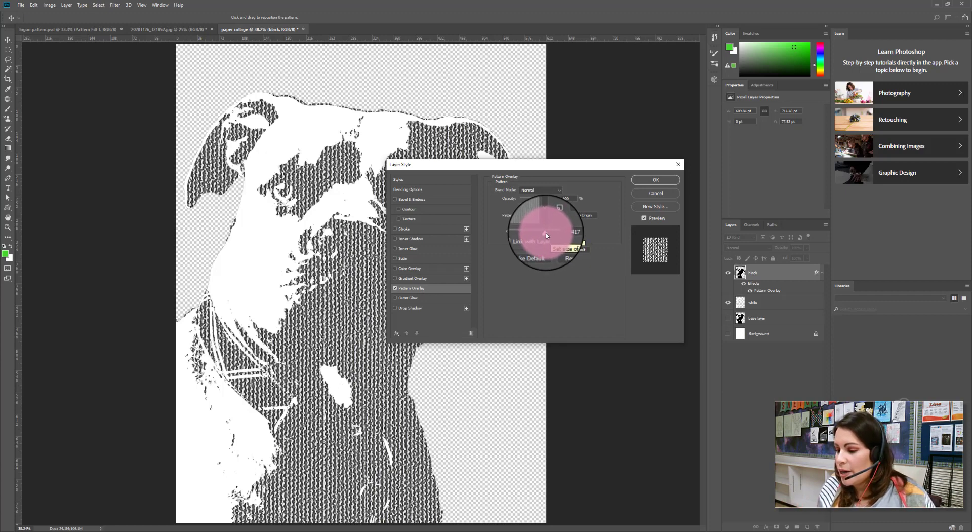
pyautogui.moveTo(545, 235)
pyautogui.mouseDown()
pyautogui.moveTo(538, 238)
pyautogui.moveTo(547, 233)
pyautogui.mouseUp()
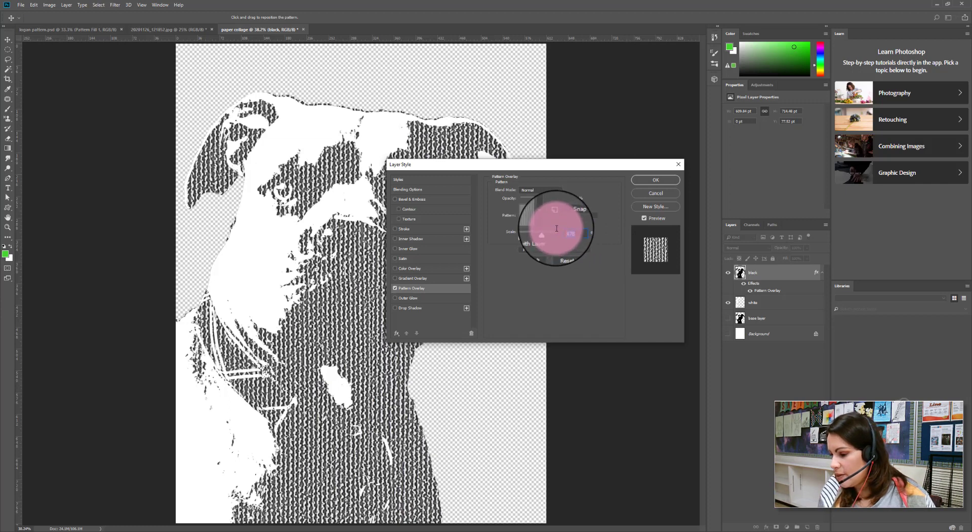
pyautogui.write('450')
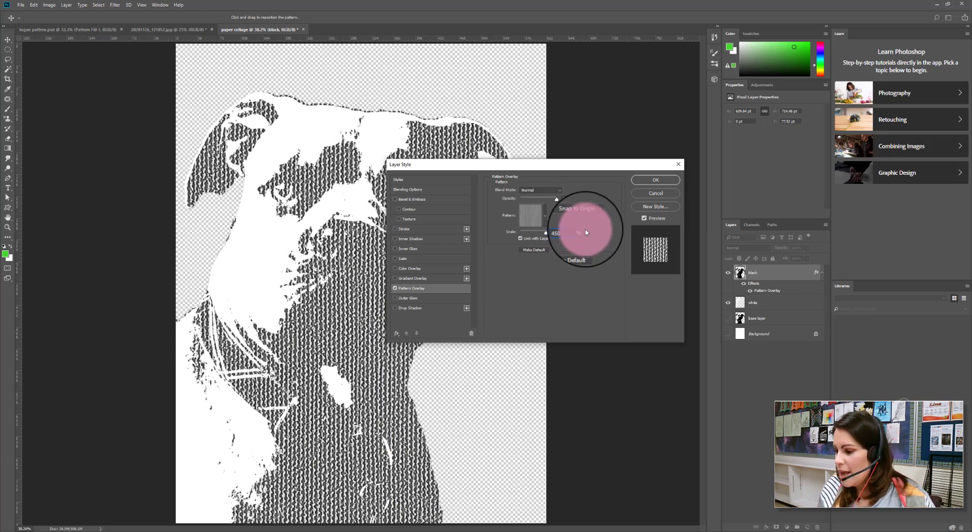
pyautogui.click(655, 186)
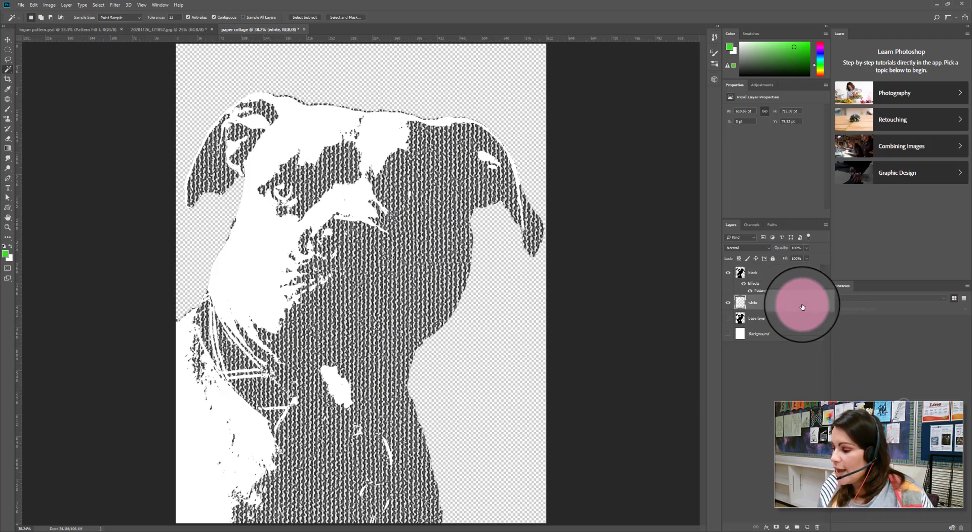
# Step: Select the white layer, switch to the Move tool, and add a Pattern Overlay effect to the layer
pyautogui.click(770, 306)
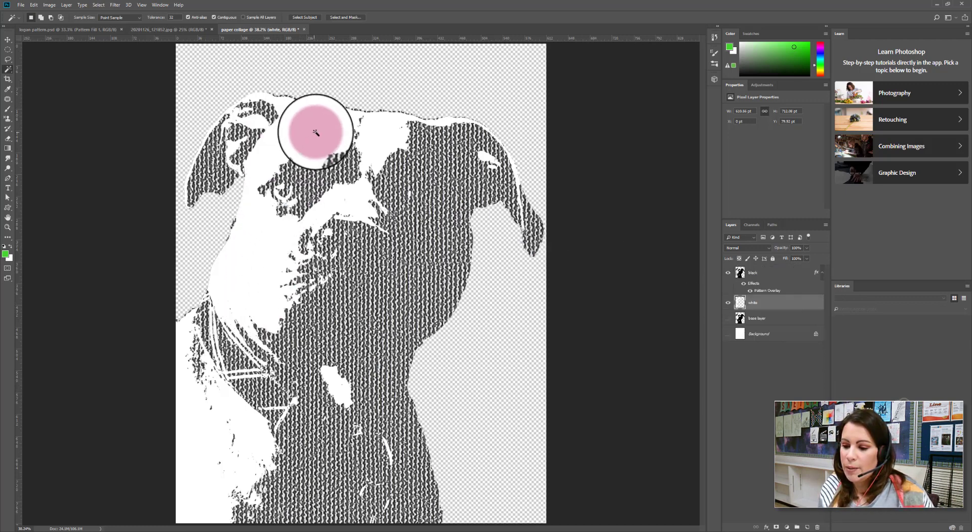
pyautogui.click(9, 40)
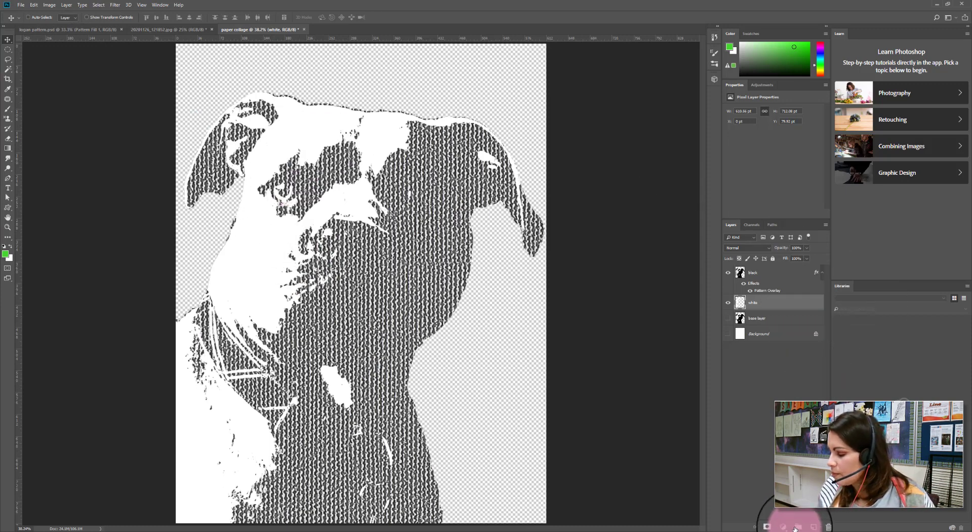
pyautogui.click(768, 528)
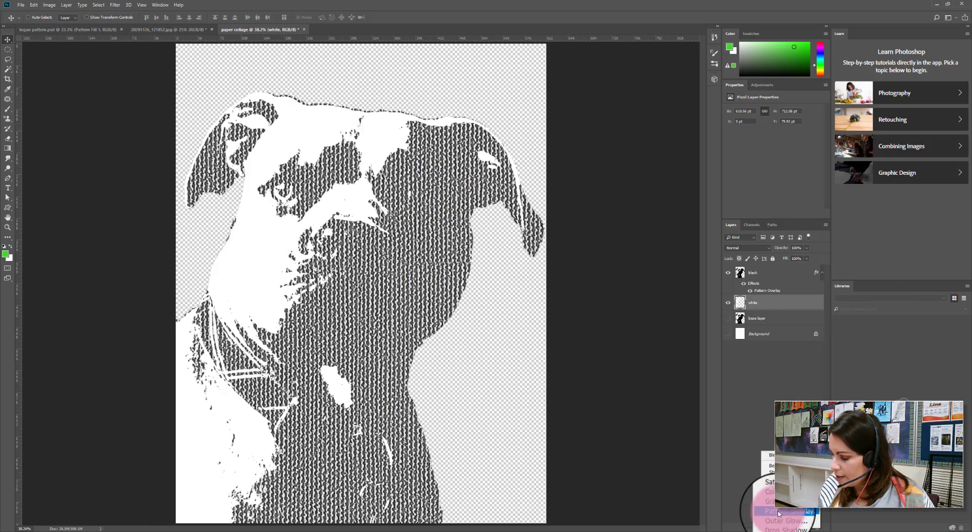
pyautogui.click(779, 512)
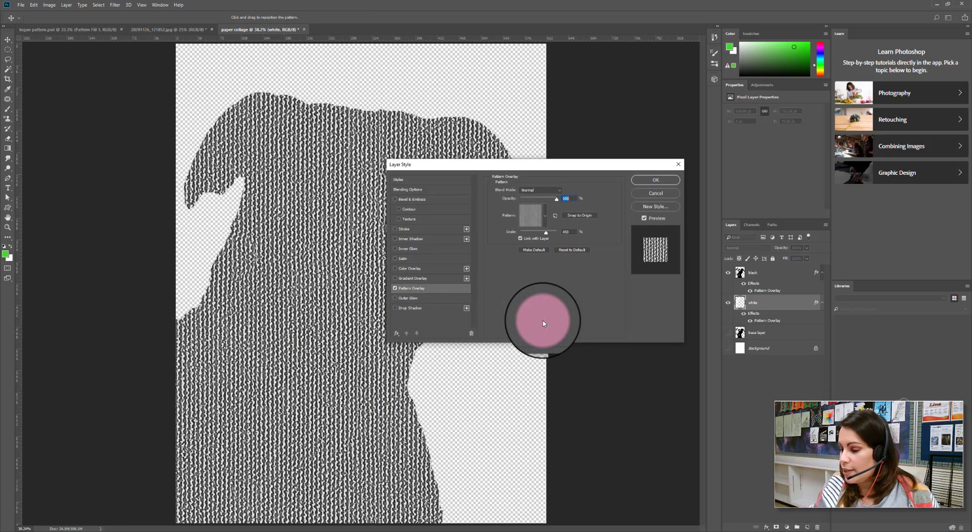
# Step: Replace the available patterns with the Color Paper set for the white layer's Pattern Overlay
pyautogui.click(544, 224)
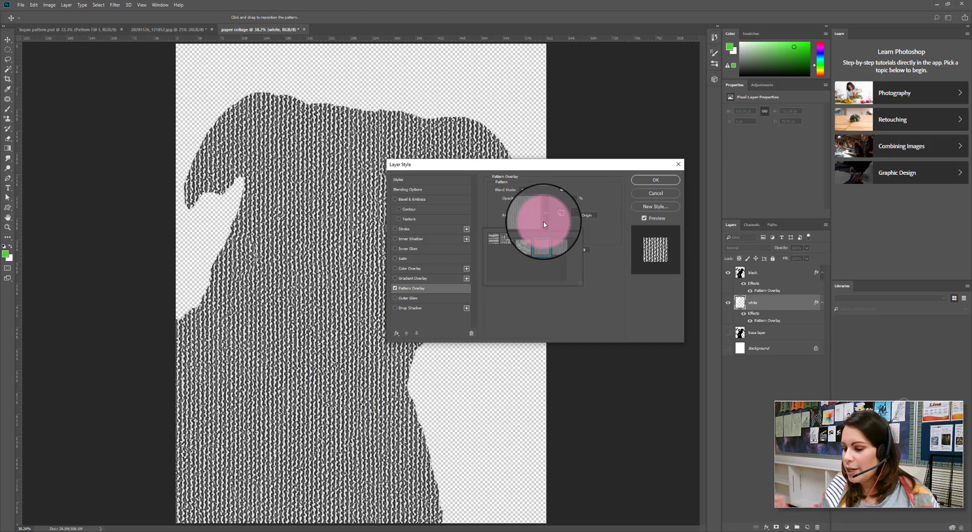
pyautogui.click(578, 236)
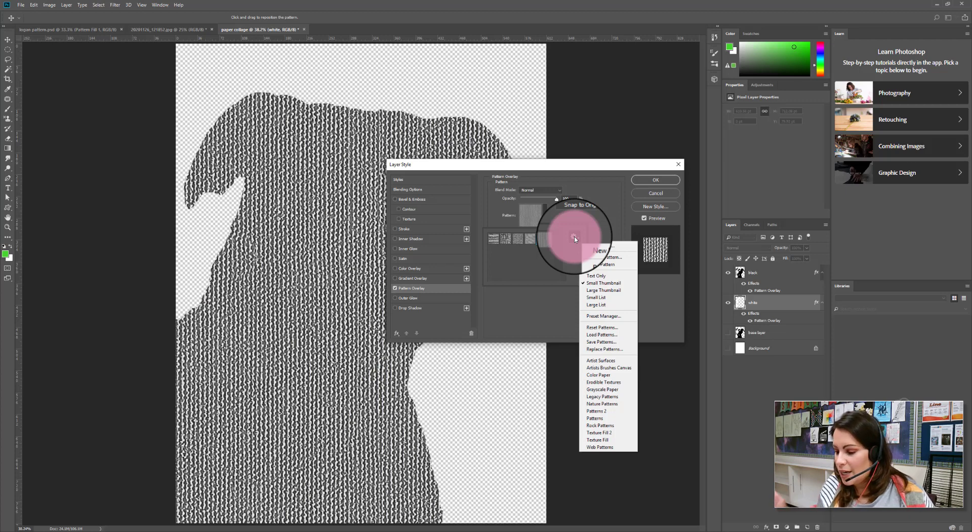
pyautogui.click(607, 375)
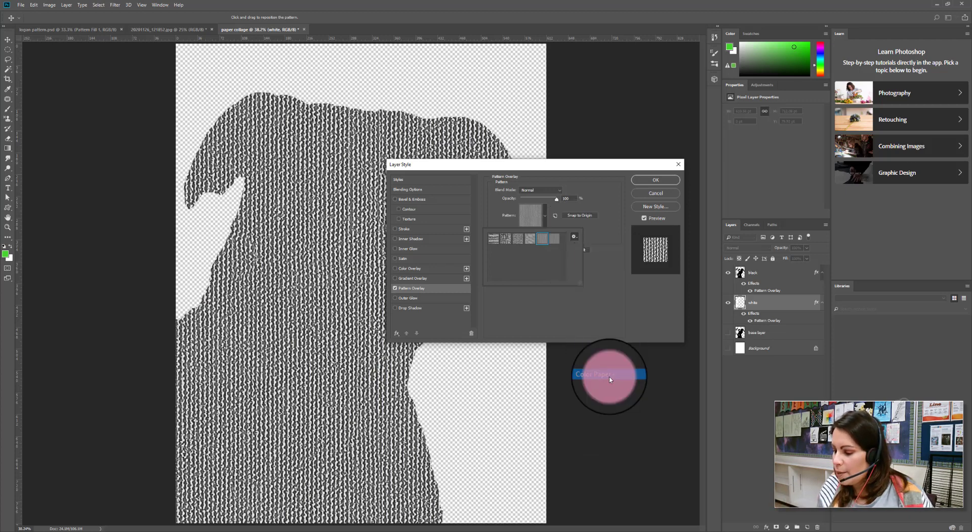
pyautogui.click(473, 194)
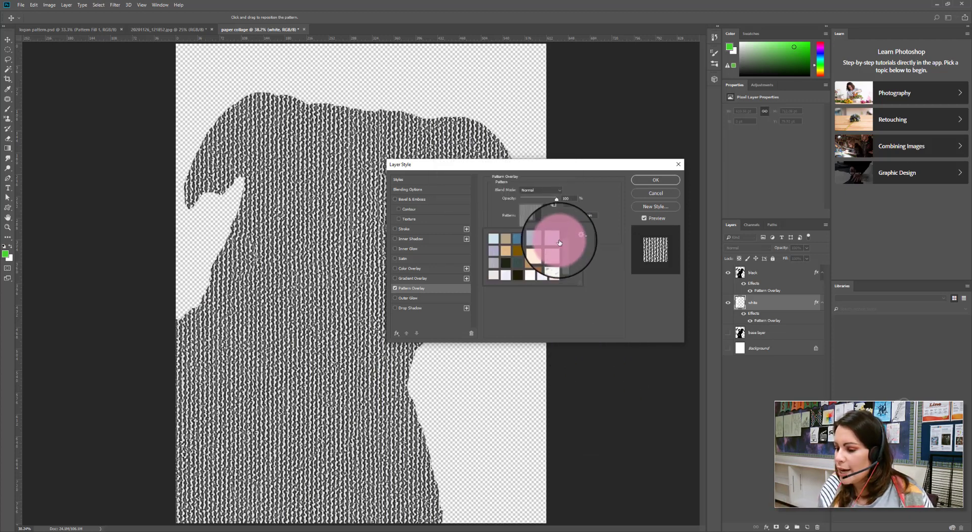
# Step: Try the flecked, peach, tan and blue-lined paper patterns on the white layer and reposition the lined pattern
pyautogui.click(551, 267)
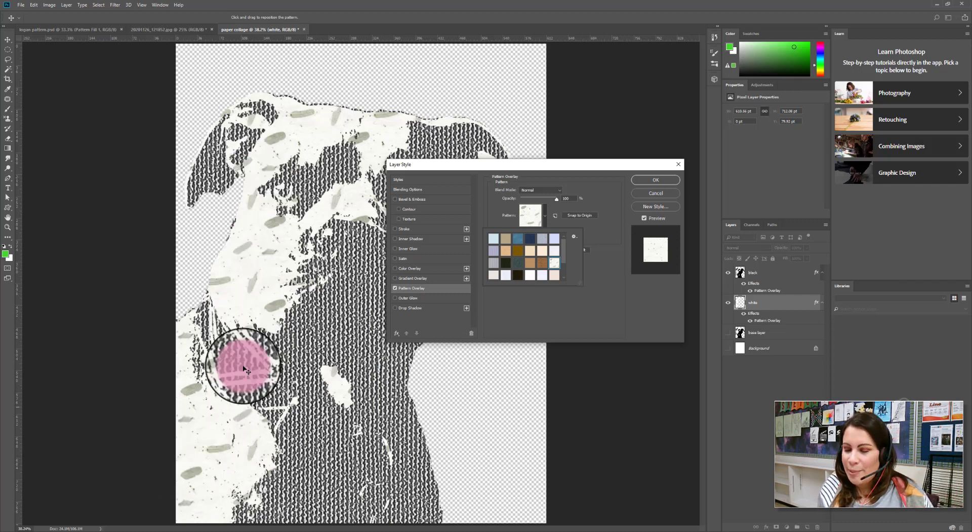
pyautogui.click(544, 253)
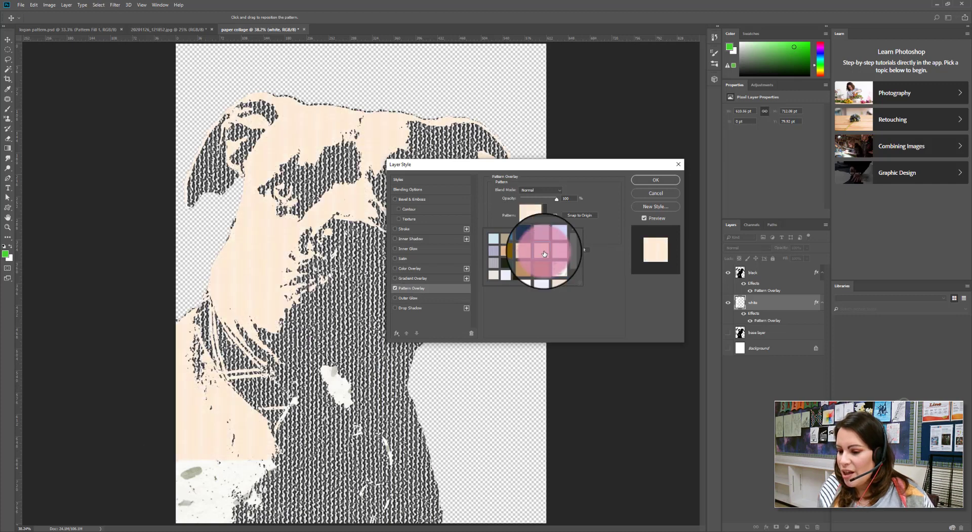
pyautogui.click(506, 242)
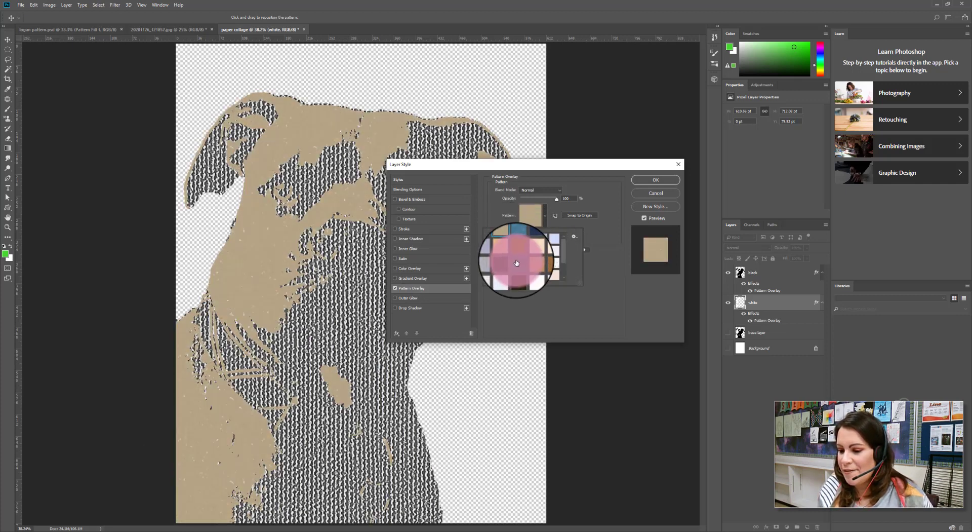
pyautogui.click(541, 260)
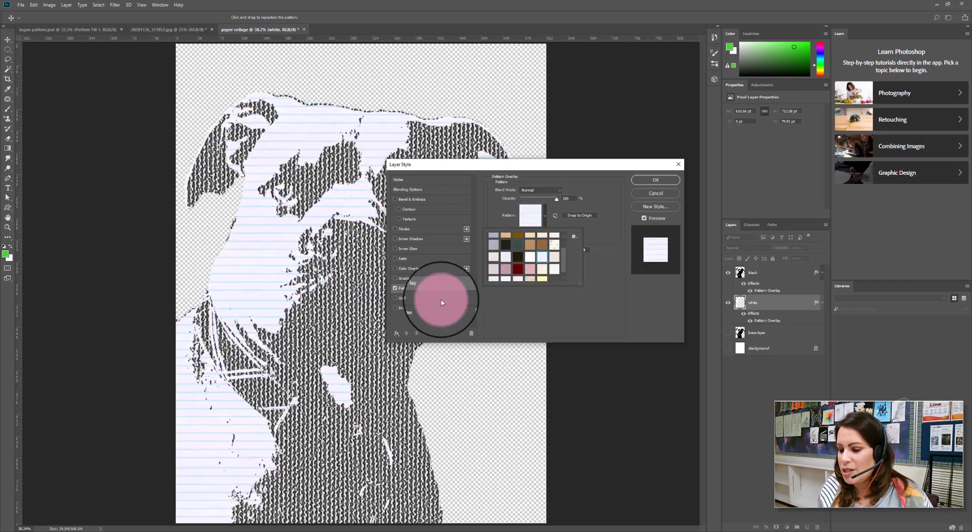
pyautogui.moveTo(368, 346); pyautogui.dragTo(270, 208)
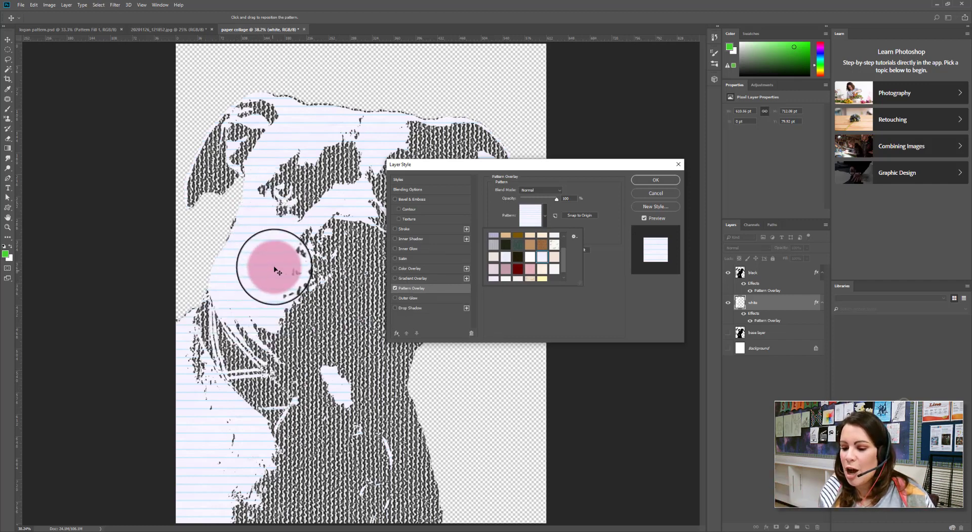
# Step: Compare crumpled parchment, plain white, pink, pale blue, peach and graph paper patterns on the white layer
pyautogui.click(532, 278)
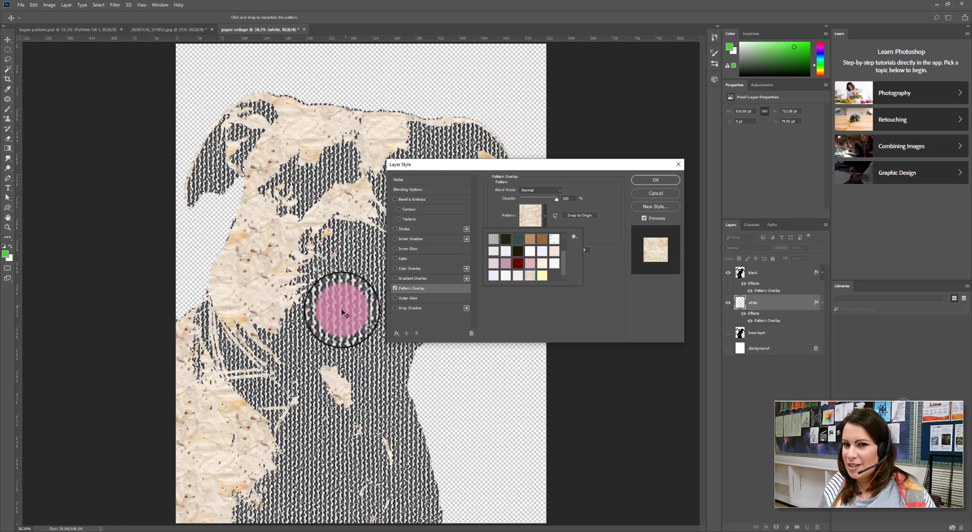
pyautogui.click(495, 275)
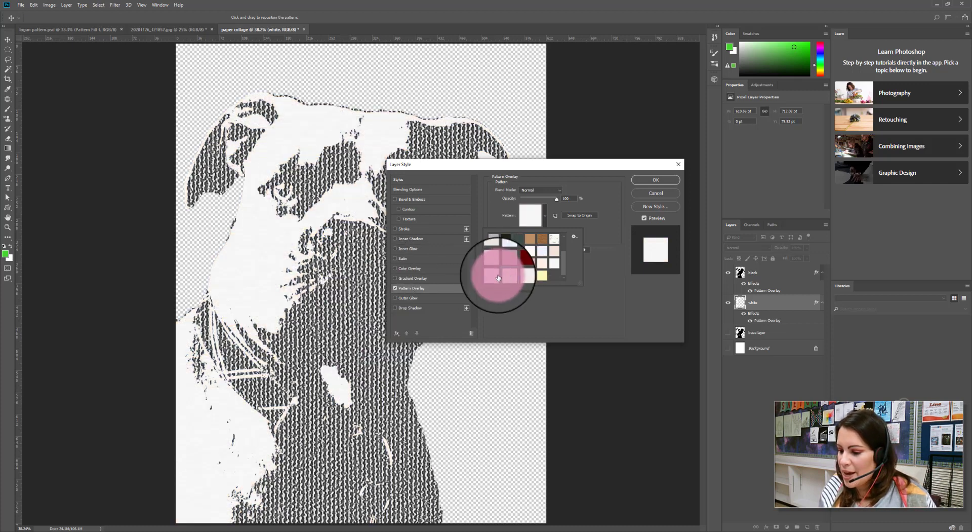
pyautogui.click(496, 264)
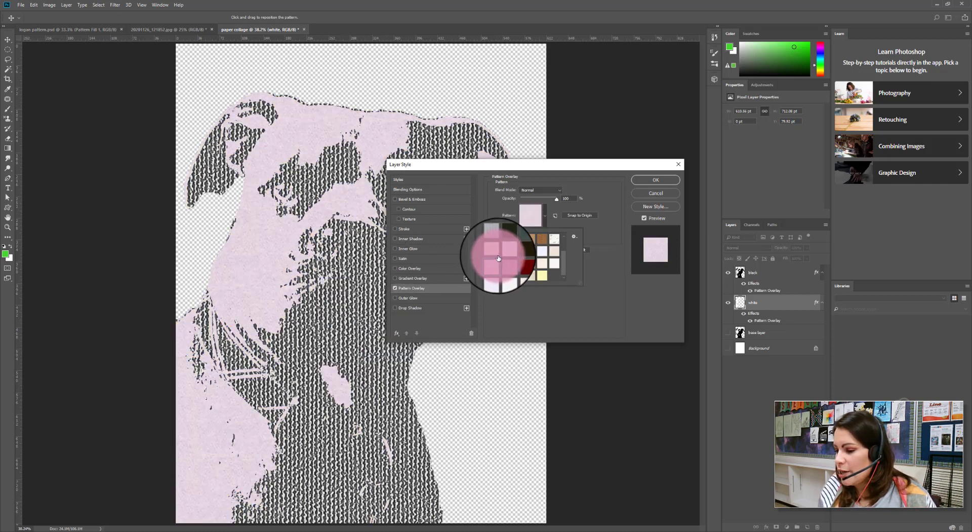
pyautogui.click(500, 253)
pyautogui.click(505, 269)
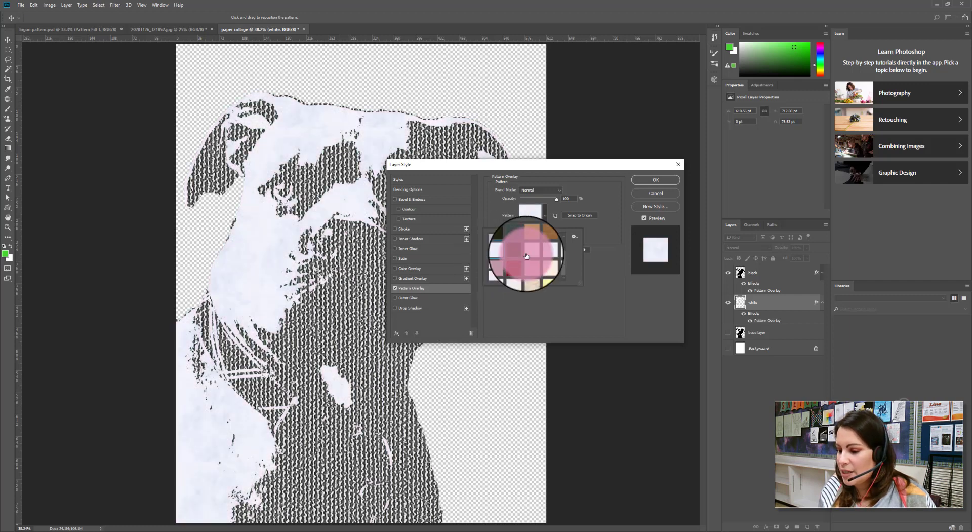
pyautogui.click(552, 271)
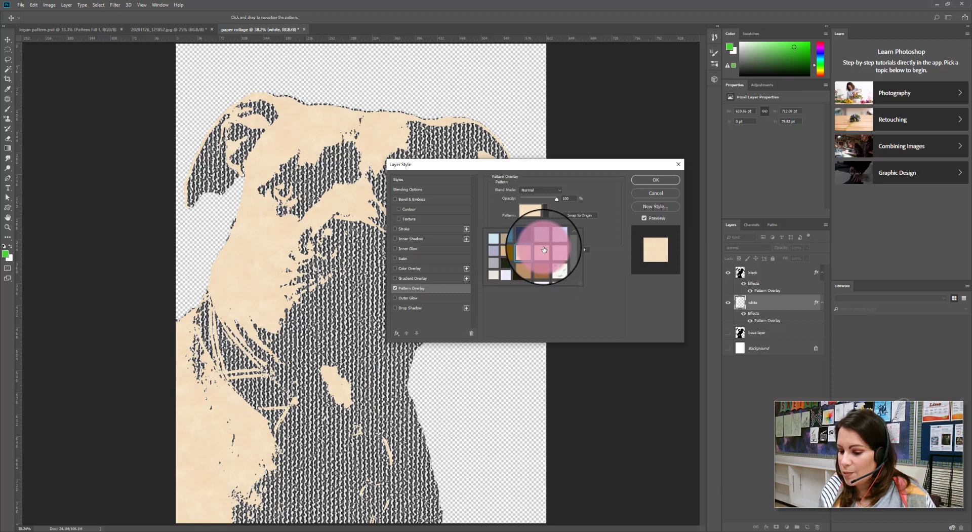
pyautogui.click(544, 249)
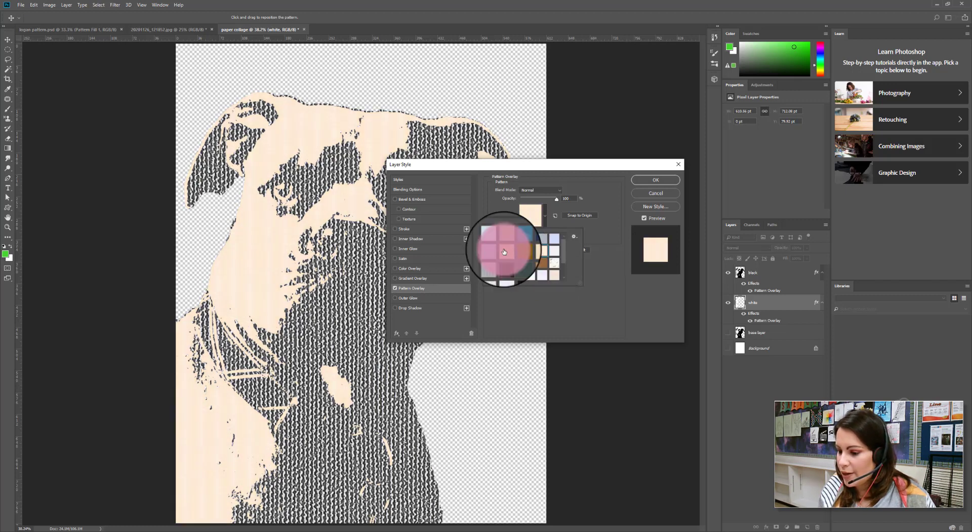
pyautogui.click(504, 251)
pyautogui.click(495, 252)
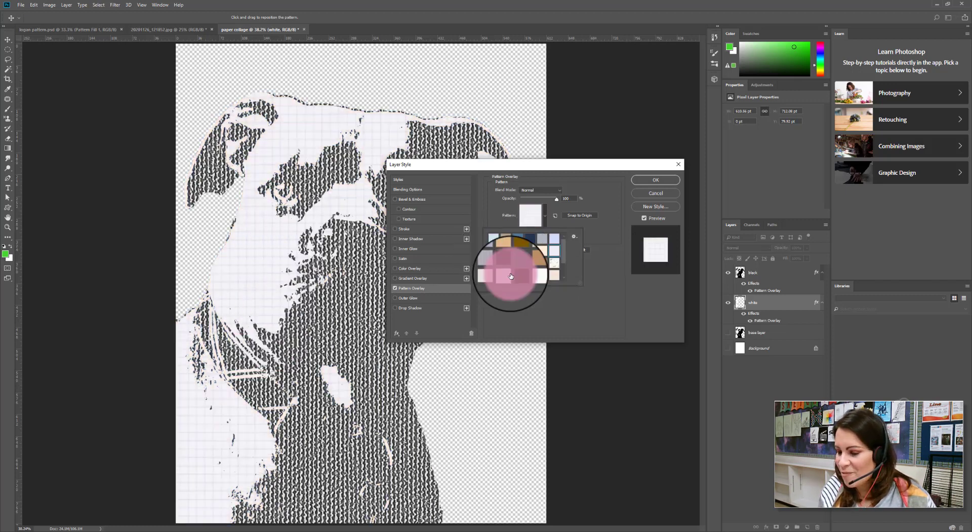
# Step: Choose the white flecked paper pattern for the white layer, scale it down to small flecks, and apply the overlay
pyautogui.click(552, 267)
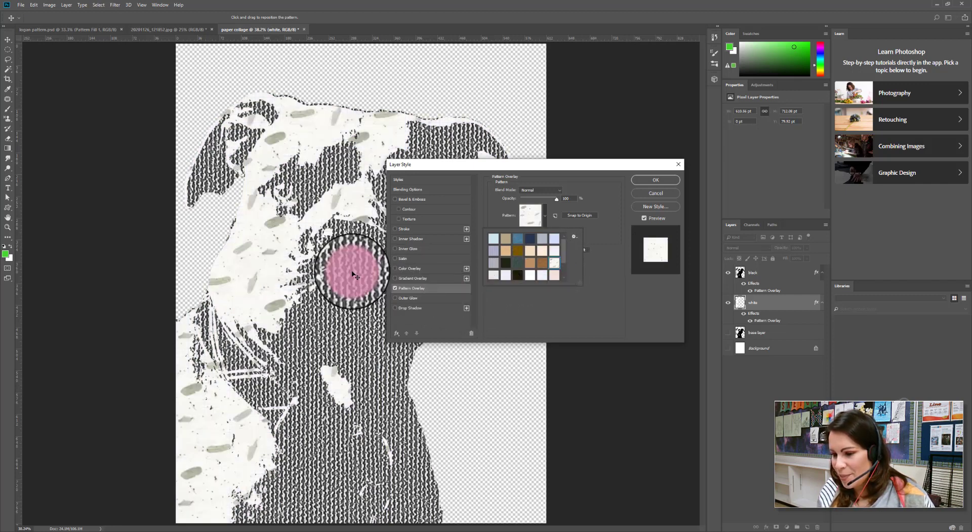
pyautogui.click(539, 168)
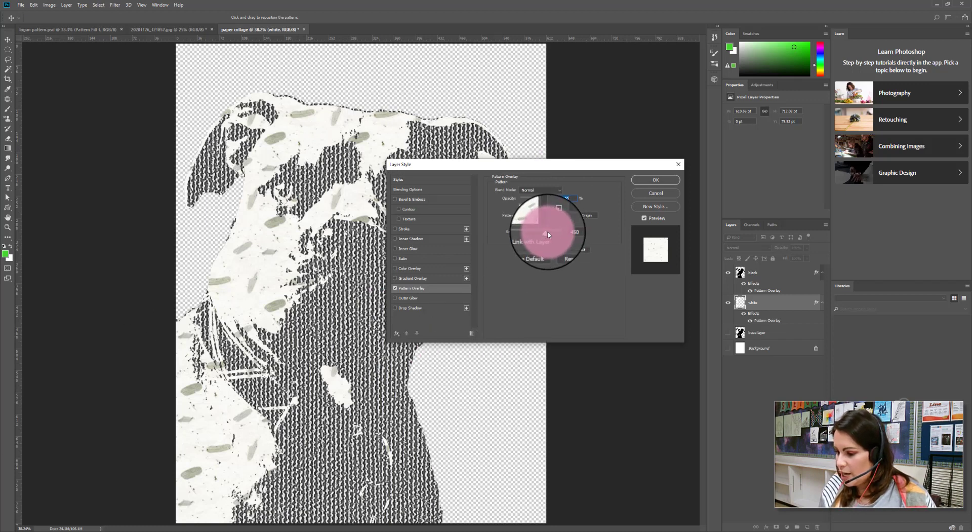
pyautogui.moveTo(548, 233); pyautogui.dragTo(580, 227)
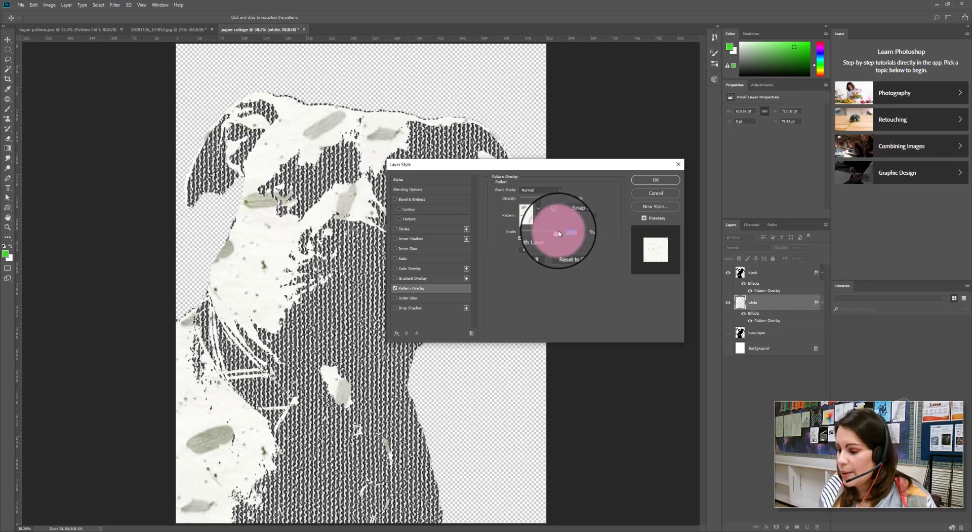
pyautogui.moveTo(538, 236); pyautogui.dragTo(532, 235)
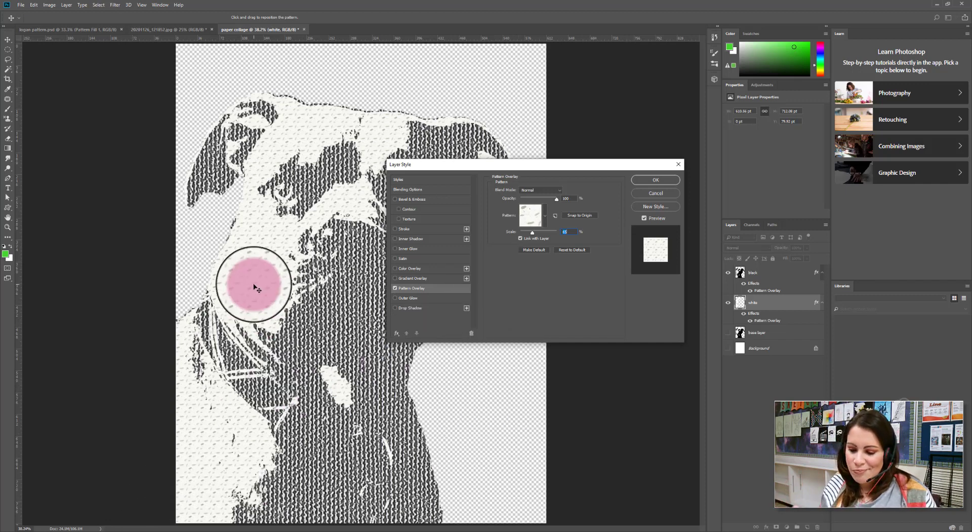
pyautogui.click(655, 182)
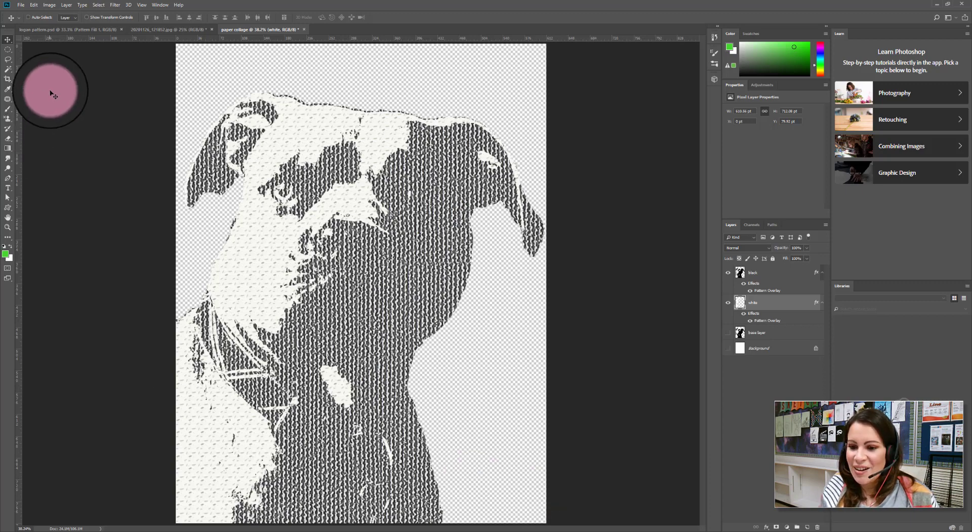
# Step: Examine the finished portrait example document and return to the paper collage document
pyautogui.click(54, 30)
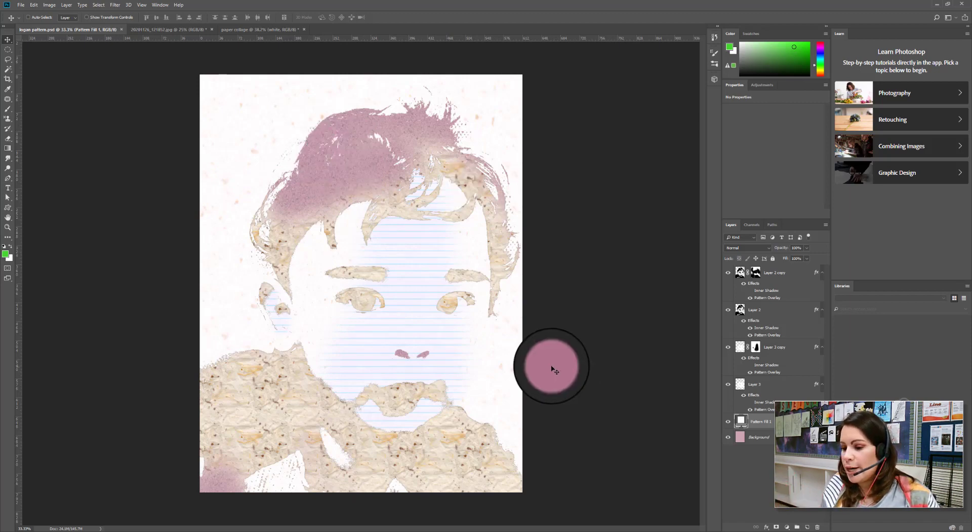
pyautogui.click(260, 29)
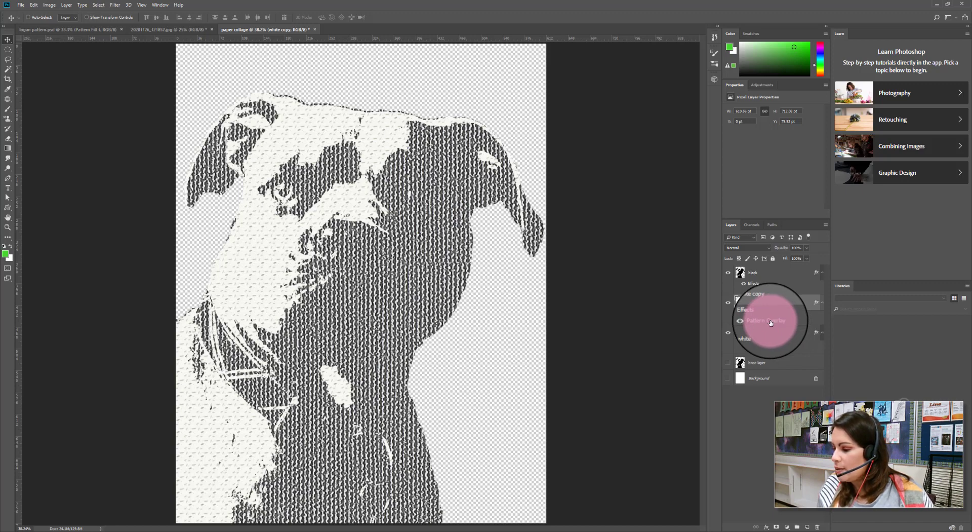
# Step: Compare Color Paper patterns in the white copy layer's Pattern Overlay and choose the orange-tan paper
pyautogui.doubleClick(770, 322)
pyautogui.click(519, 215)
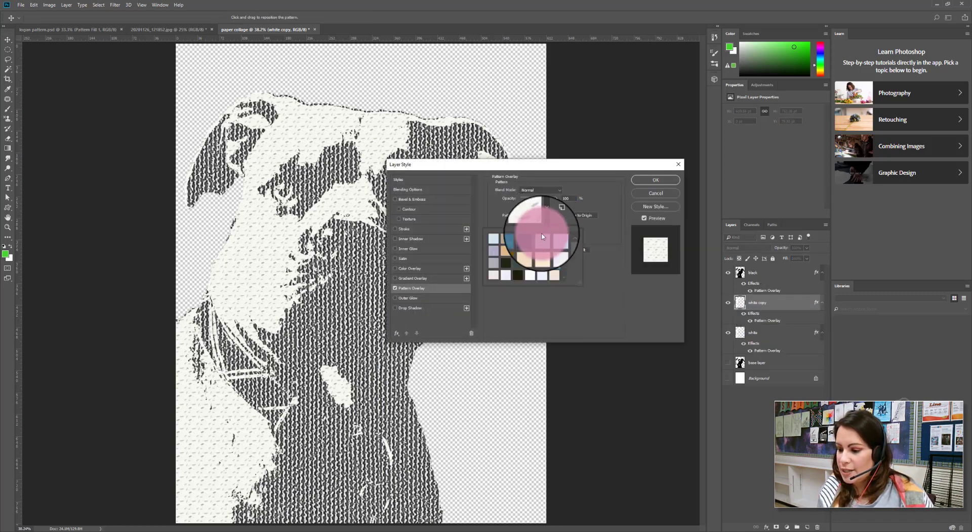
pyautogui.click(509, 251)
pyautogui.click(526, 252)
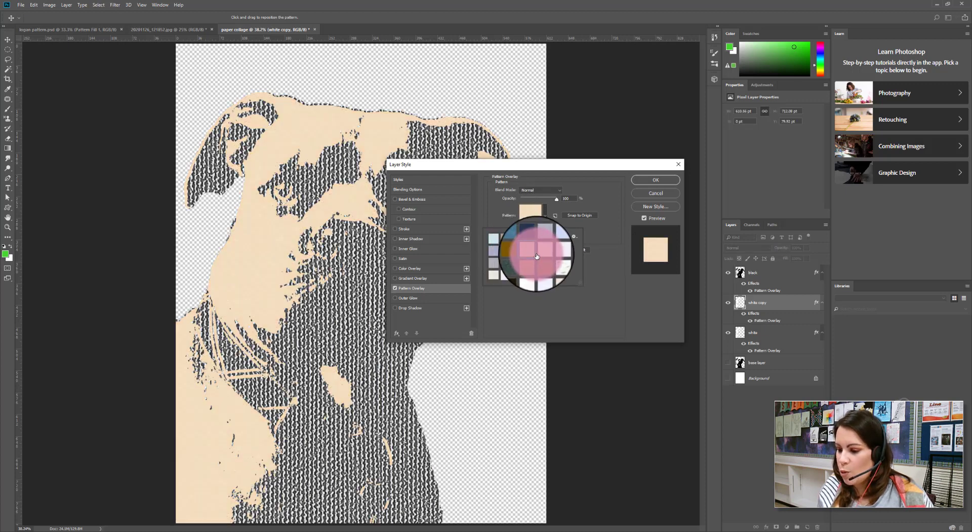
pyautogui.click(538, 255)
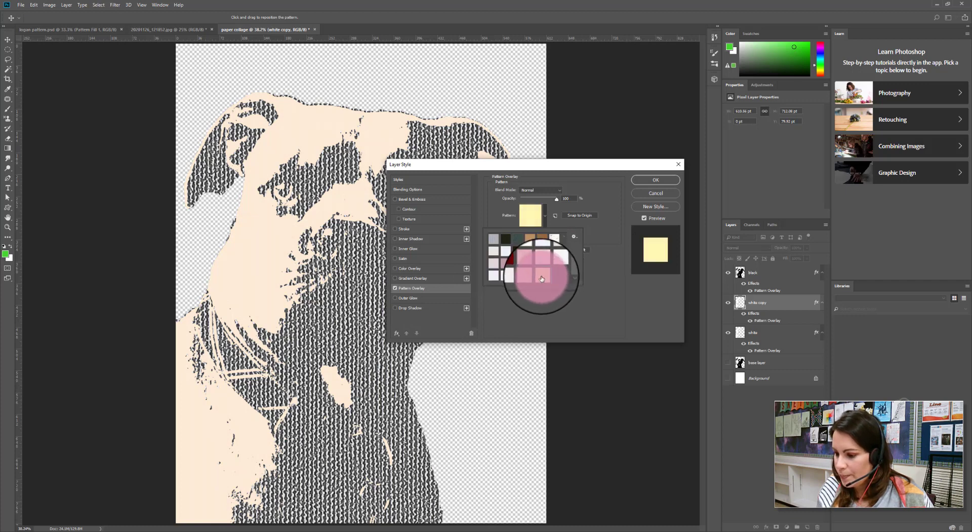
pyautogui.click(532, 279)
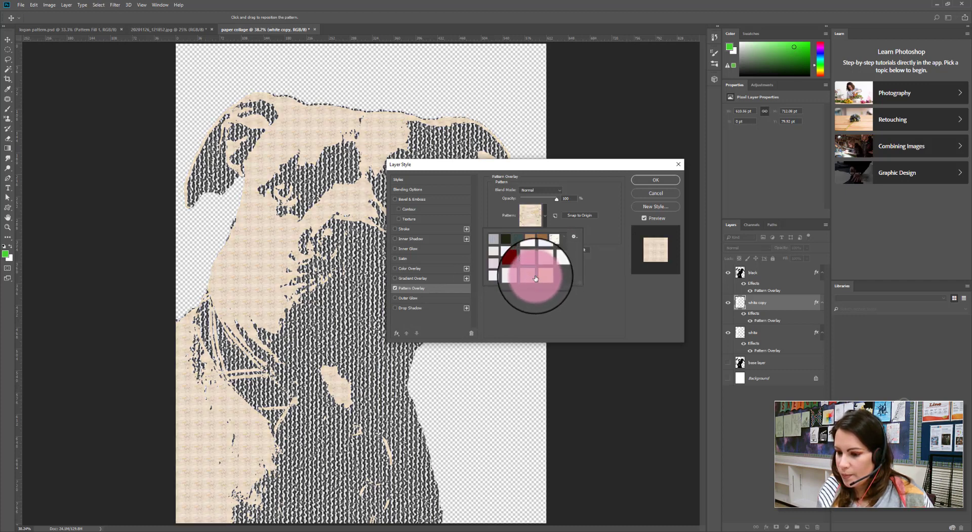
pyautogui.click(503, 252)
pyautogui.click(509, 245)
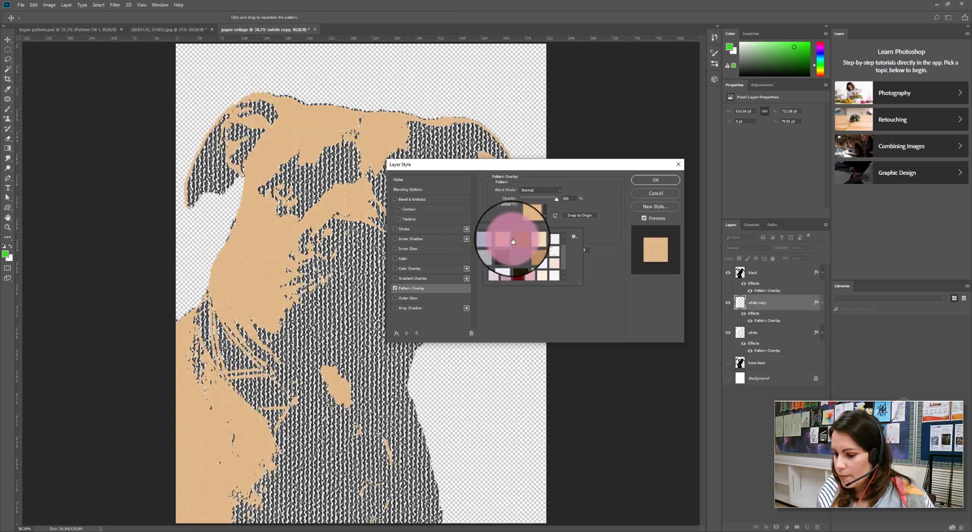
pyautogui.click(529, 242)
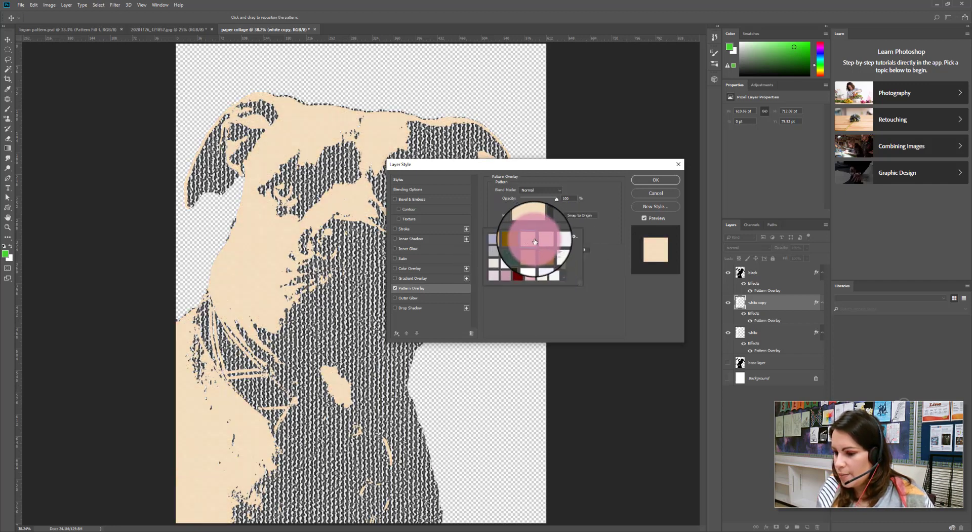
pyautogui.click(509, 241)
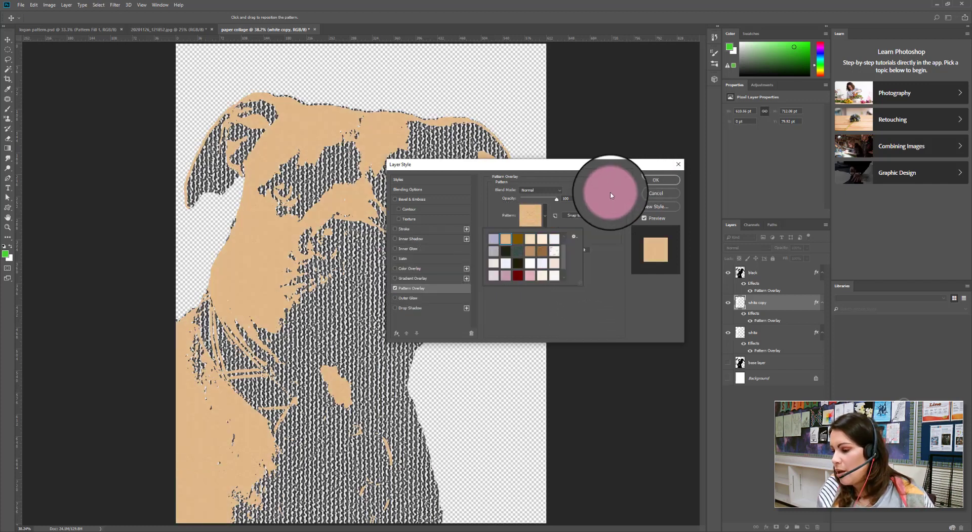
# Step: Enlarge the orange-tan pattern's scale on the white copy layer until its paper grain shows, and apply the overlay
pyautogui.click(565, 198)
pyautogui.moveTo(537, 232); pyautogui.dragTo(550, 234)
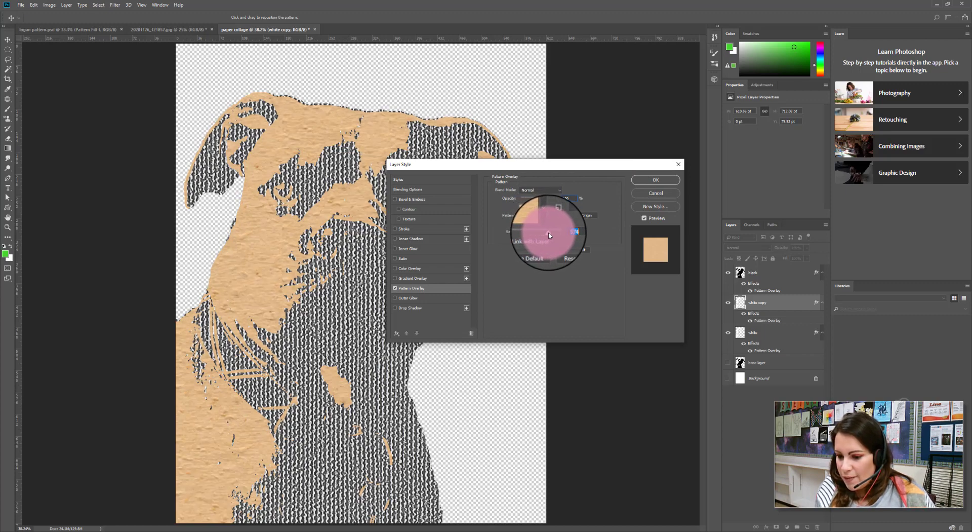
pyautogui.click(668, 185)
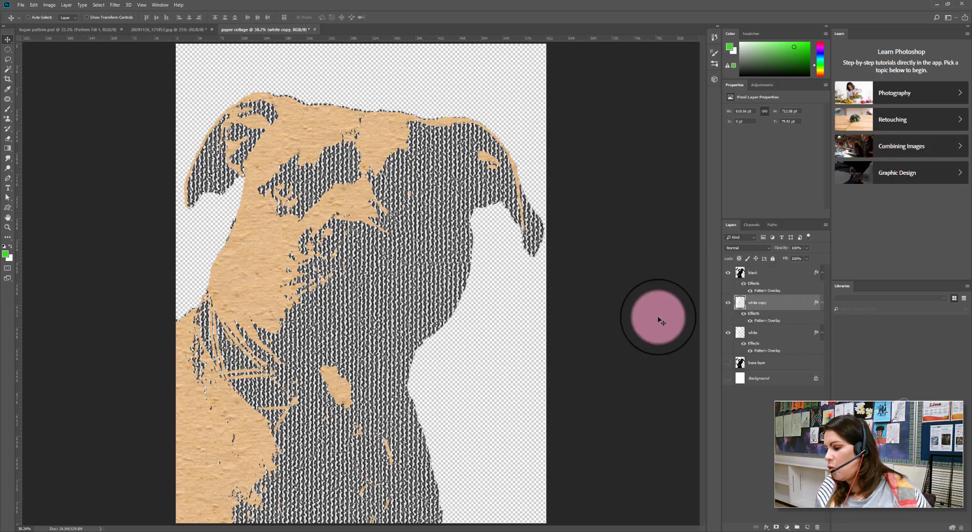
# Step: Hide and show the white copy layer to compare both papers, and add a layer mask to it
pyautogui.click(731, 306)
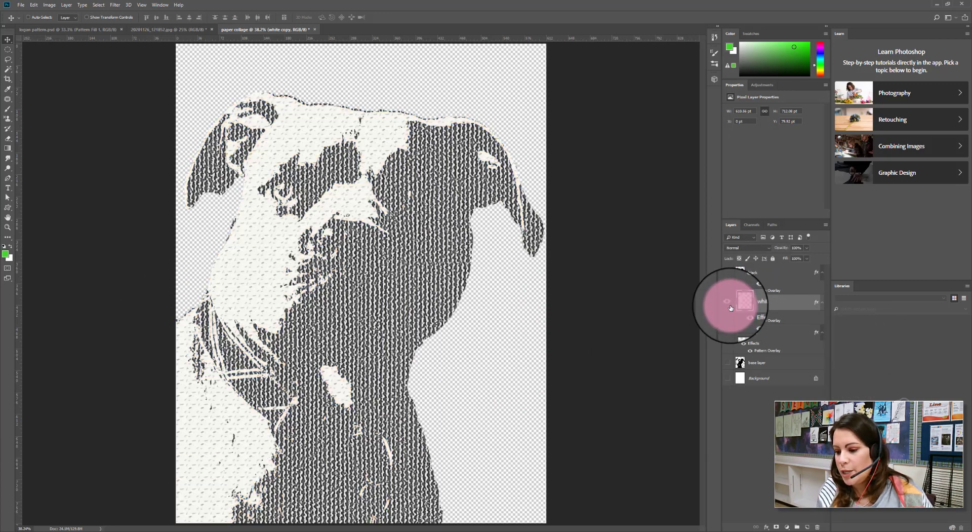
pyautogui.click(729, 304)
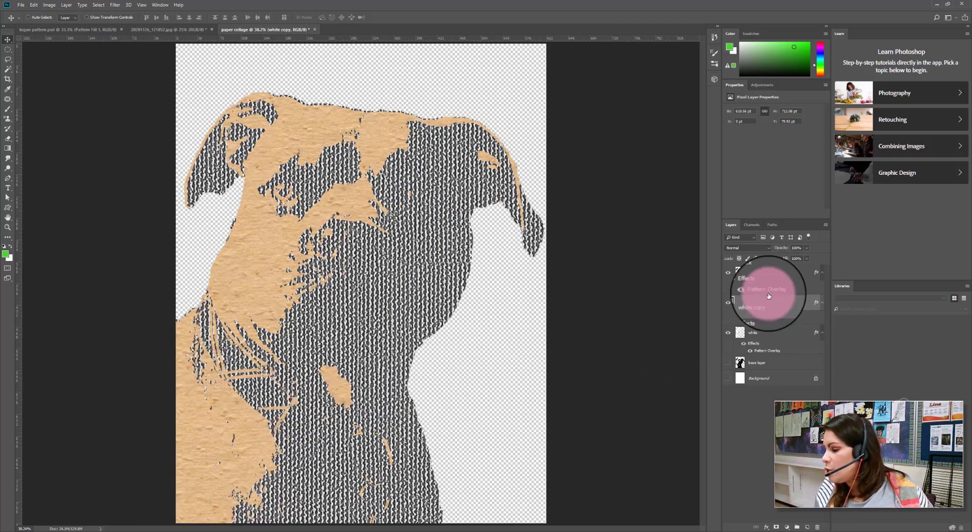
pyautogui.click(776, 527)
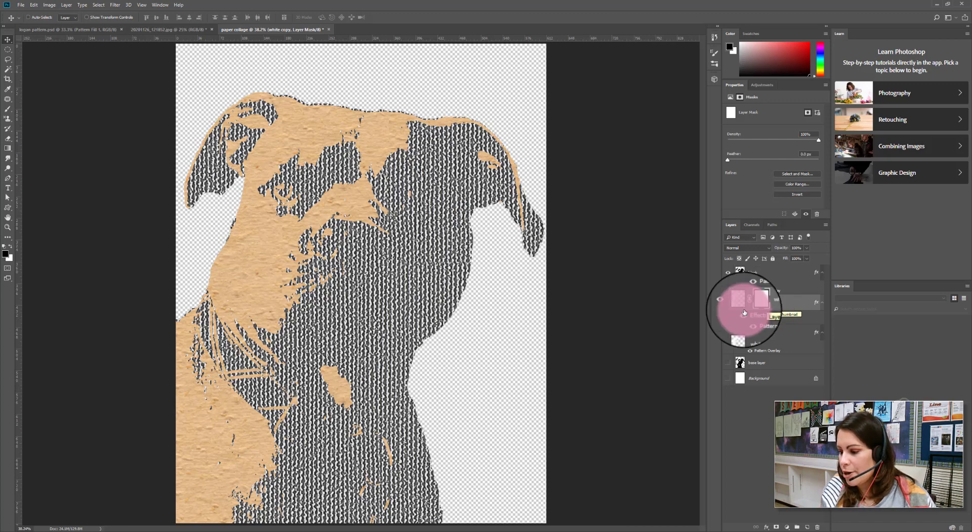
# Step: Choose the Soft Round brush with 0% hardness for painting on the white copy layer's mask
pyautogui.click(10, 106)
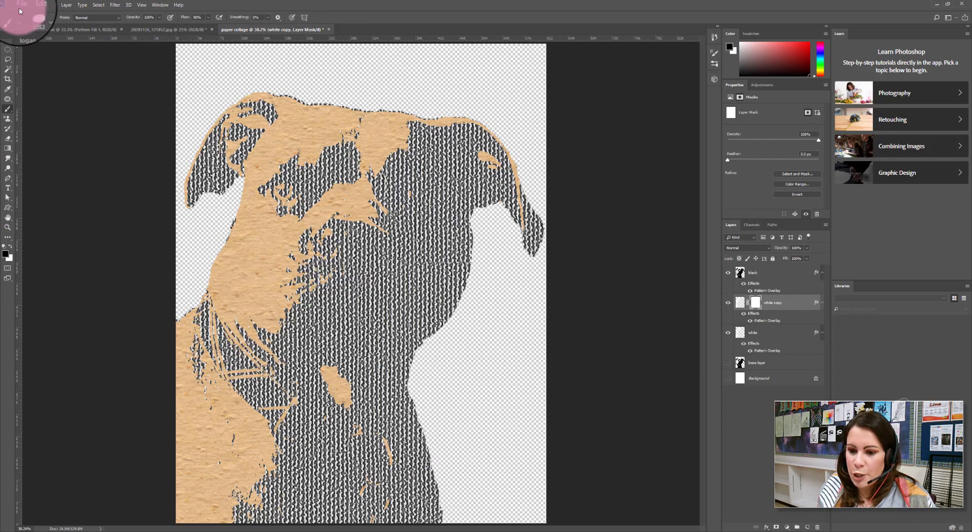
pyautogui.click(32, 17)
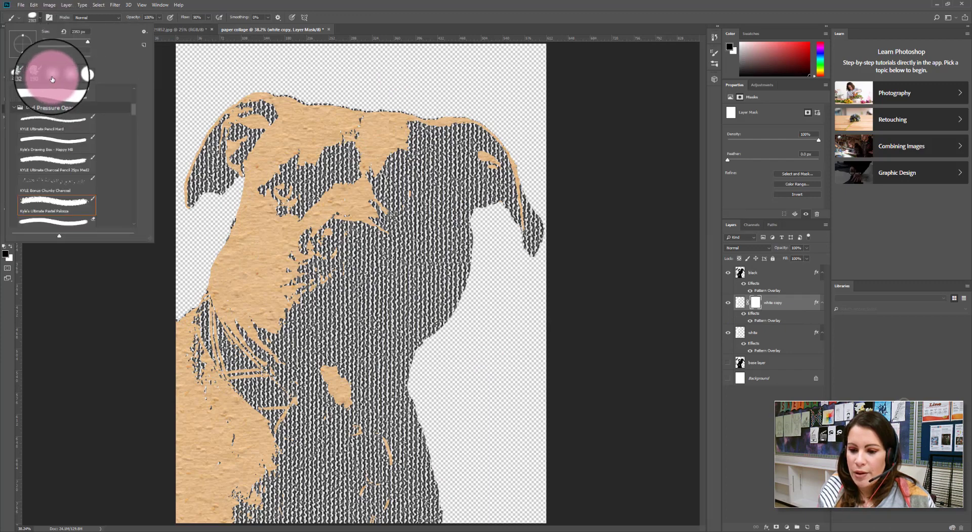
pyautogui.click(52, 76)
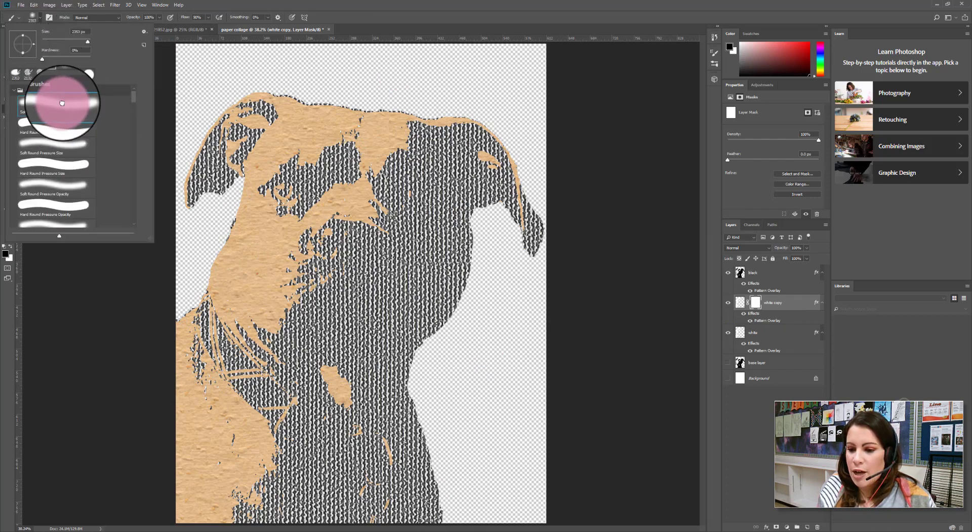
pyautogui.click(310, 7)
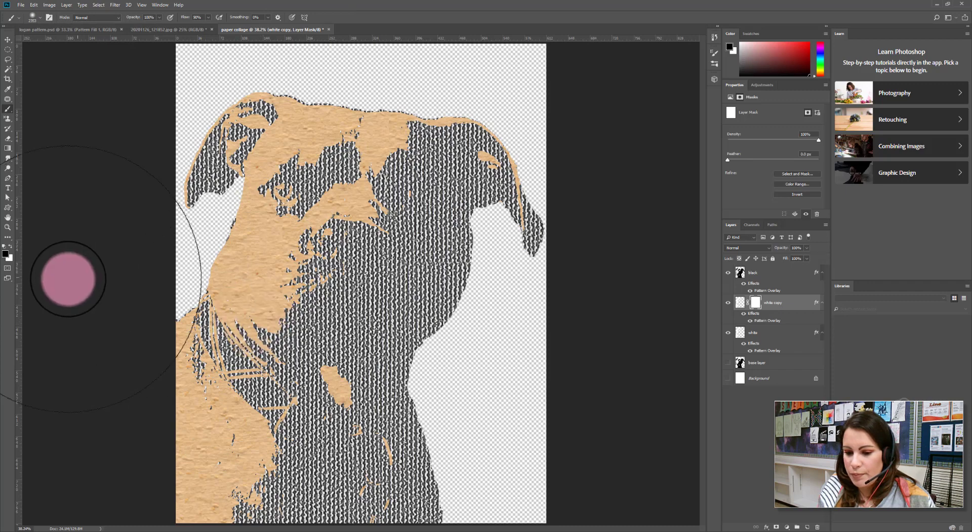
# Step: Reduce the Soft Round brush's size to about 401 px, checking it against the portrait
pyautogui.click(32, 18)
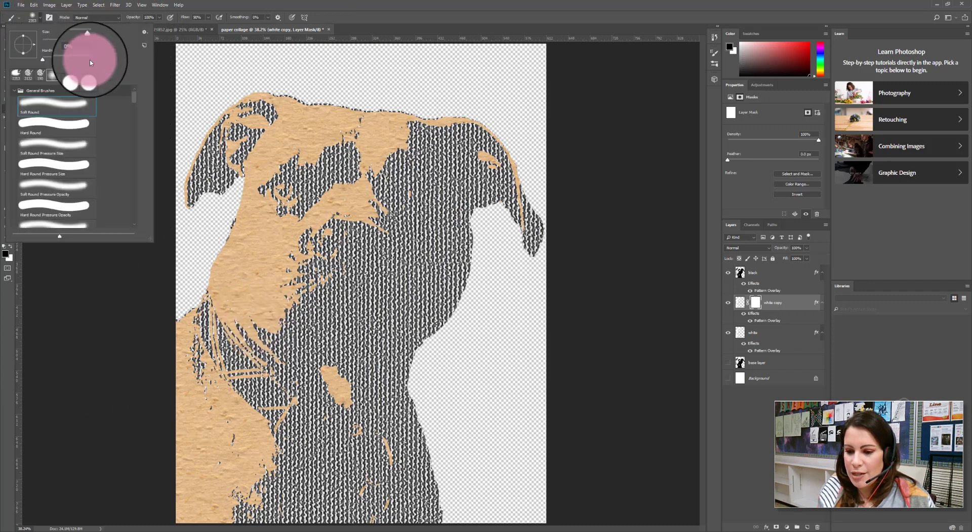
pyautogui.click(66, 41)
pyautogui.click(348, 9)
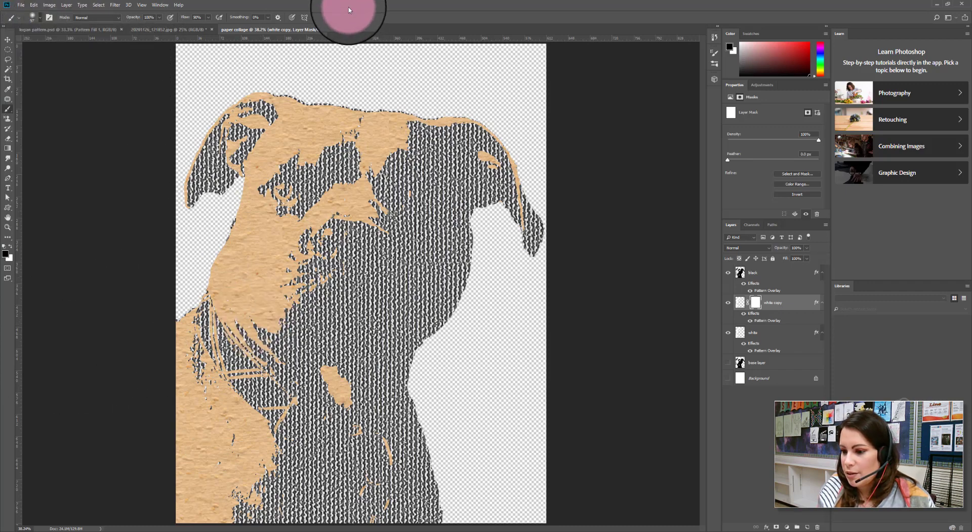
pyautogui.click(33, 18)
pyautogui.click(77, 43)
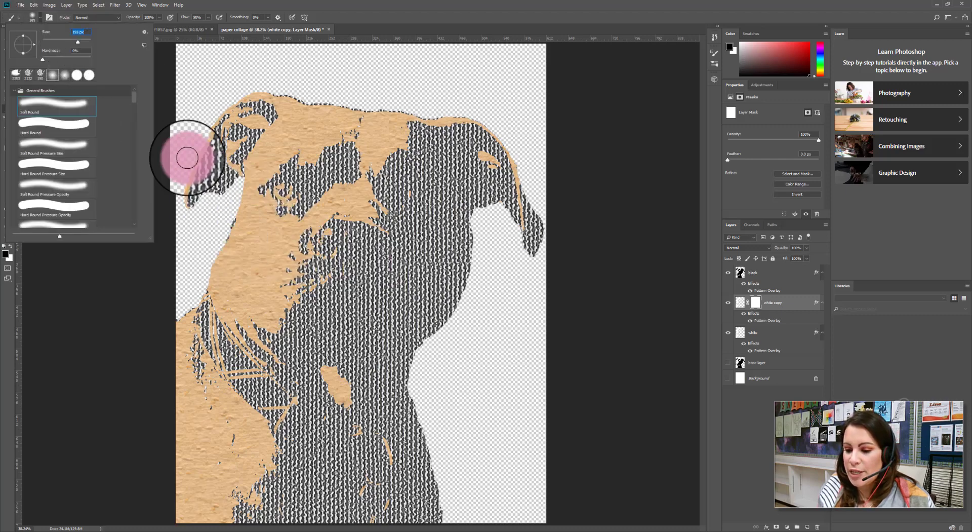
pyautogui.moveTo(79, 42); pyautogui.dragTo(84, 40)
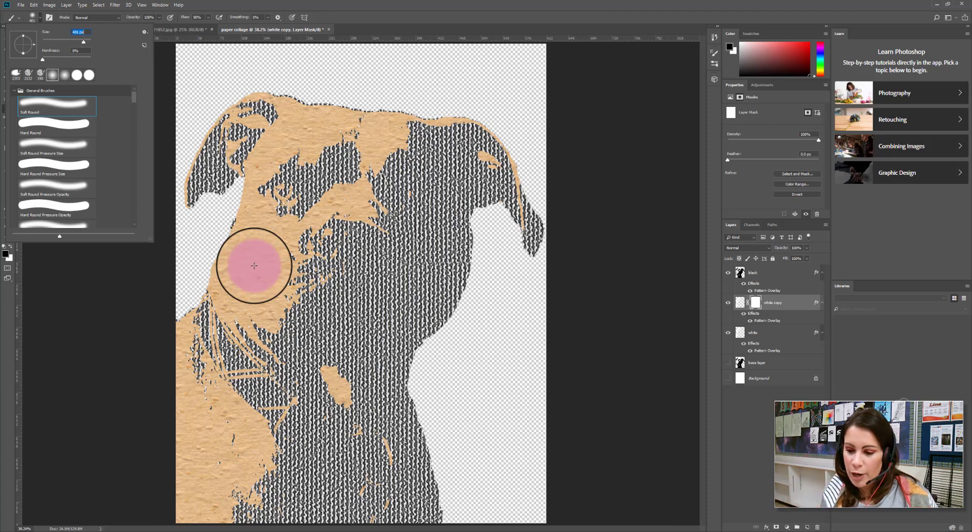
pyautogui.click(401, 8)
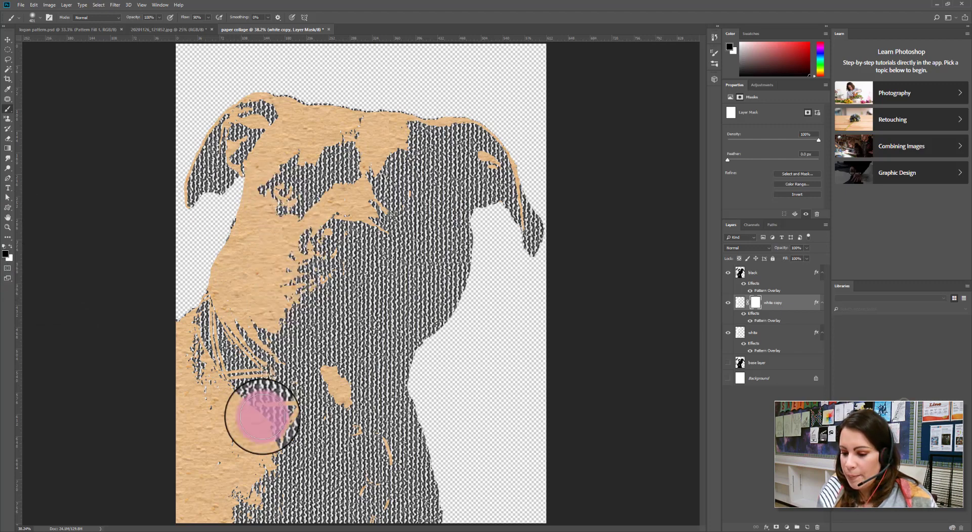
# Step: Paint the white copy layer's mask black over the dog's head and face, and paint it back in white around the collar area
pyautogui.moveTo(188, 364)
pyautogui.mouseDown()
pyautogui.moveTo(190, 332)
pyautogui.moveTo(181, 407)
pyautogui.moveTo(213, 374)
pyautogui.moveTo(176, 444)
pyautogui.moveTo(216, 401)
pyautogui.moveTo(162, 482)
pyautogui.moveTo(196, 460)
pyautogui.moveTo(205, 431)
pyautogui.moveTo(149, 530)
pyautogui.moveTo(205, 453)
pyautogui.moveTo(186, 512)
pyautogui.moveTo(220, 463)
pyautogui.moveTo(218, 504)
pyautogui.moveTo(252, 438)
pyautogui.moveTo(245, 484)
pyautogui.moveTo(238, 410)
pyautogui.moveTo(249, 437)
pyautogui.moveTo(237, 414)
pyautogui.moveTo(289, 417)
pyautogui.mouseUp()
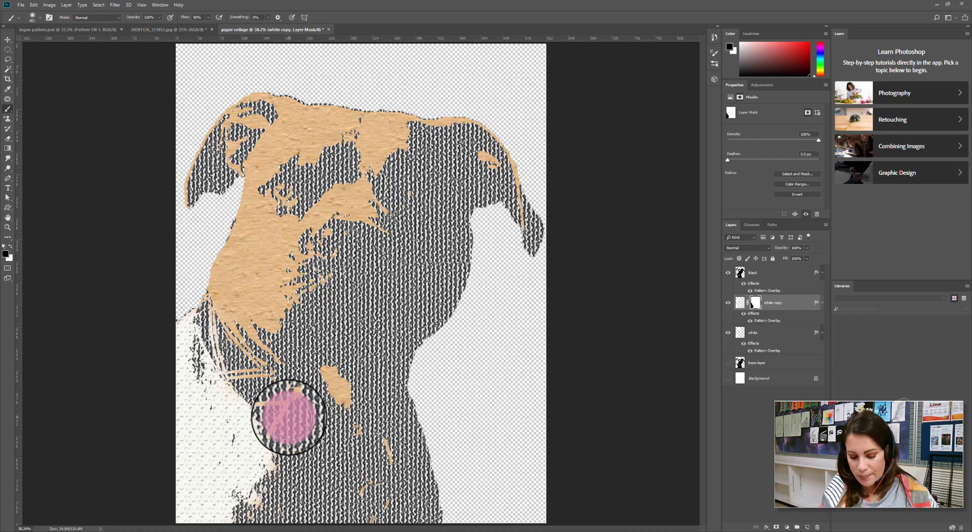
pyautogui.hotkey('ctrl', 'z')
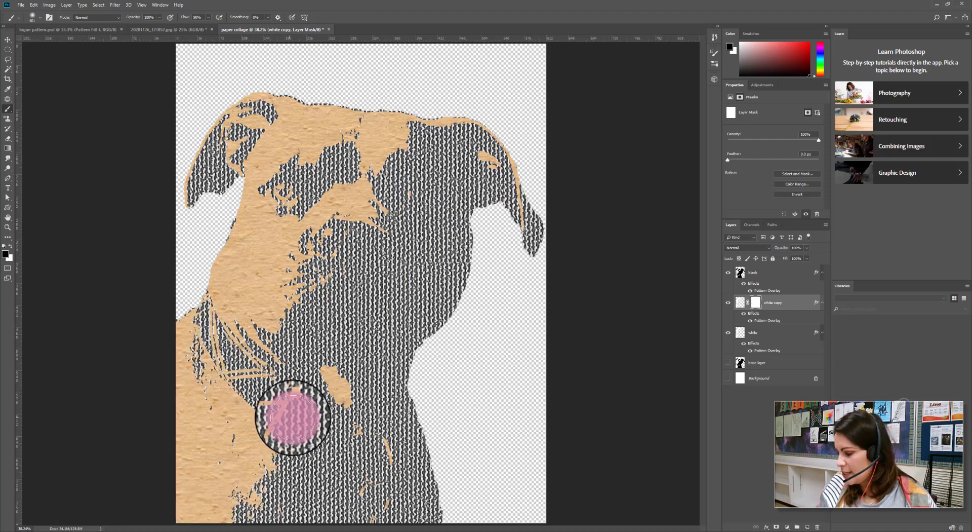
pyautogui.click(228, 323)
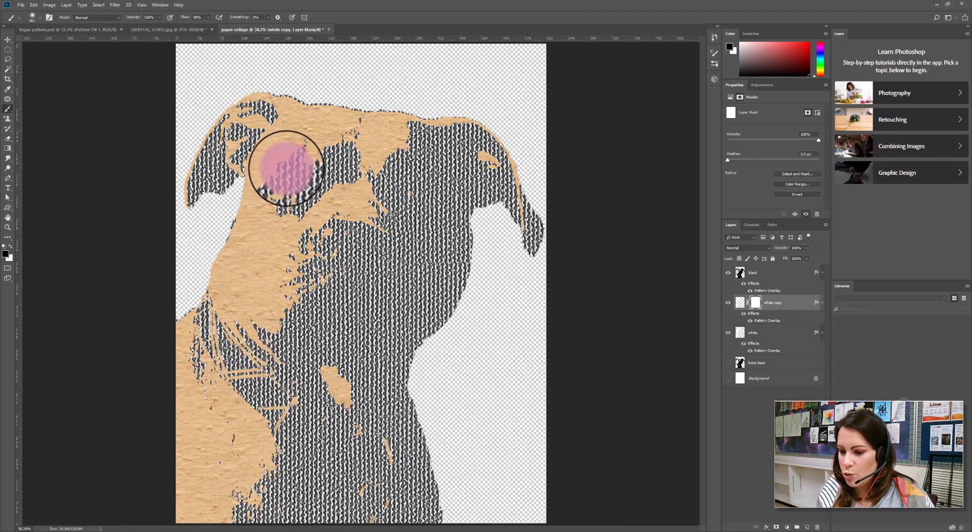
pyautogui.moveTo(303, 155); pyautogui.dragTo(272, 176)
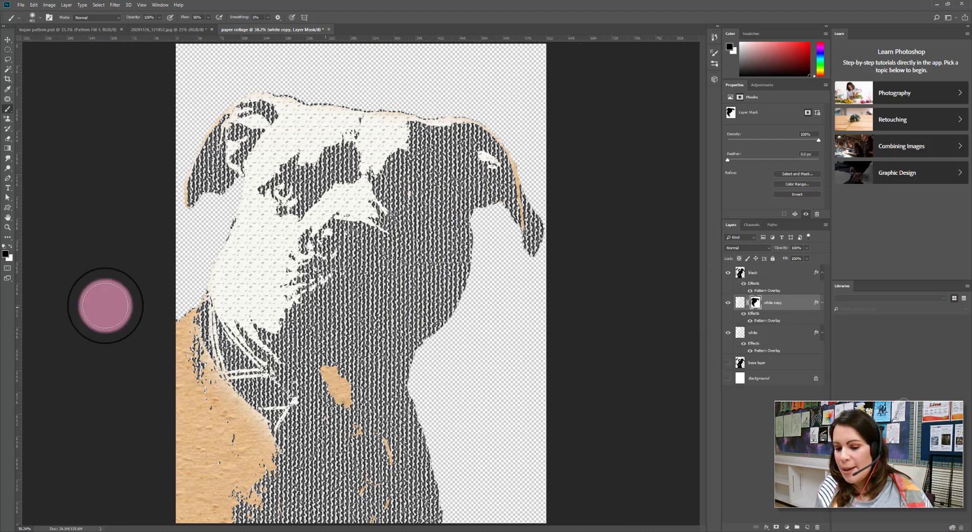
pyautogui.click(10, 247)
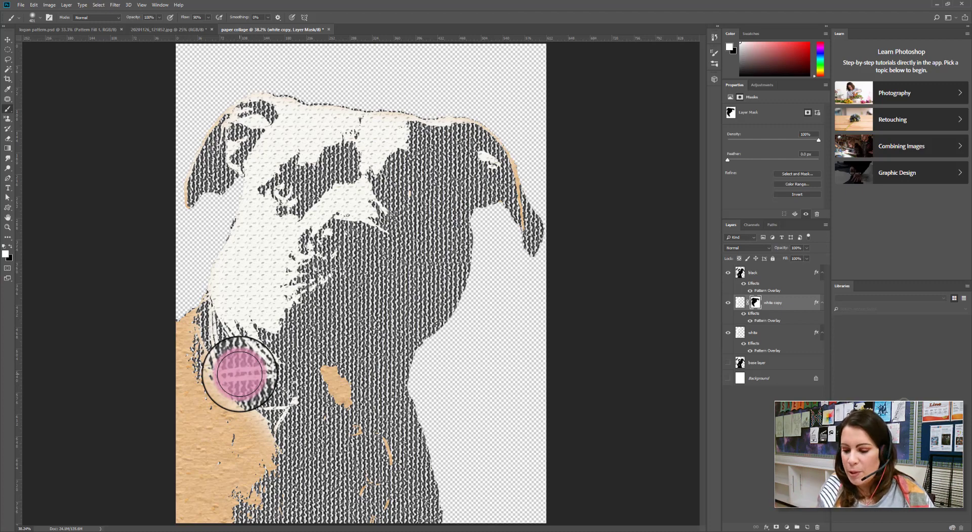
pyautogui.moveTo(240, 374)
pyautogui.mouseDown()
pyautogui.moveTo(274, 424)
pyautogui.moveTo(300, 396)
pyautogui.moveTo(292, 417)
pyautogui.moveTo(292, 398)
pyautogui.moveTo(223, 356)
pyautogui.moveTo(203, 324)
pyautogui.moveTo(191, 341)
pyautogui.moveTo(191, 378)
pyautogui.mouseUp()
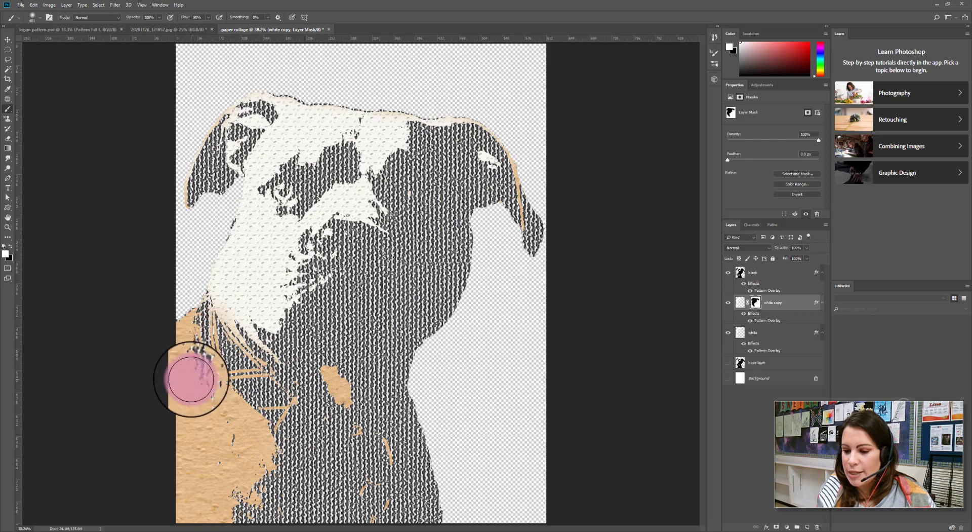
# Step: Check the soft blends in the example portrait, enlarge the brush to about 1100 px, and dab white on the mask over the dog's lower muzzle
pyautogui.click(58, 30)
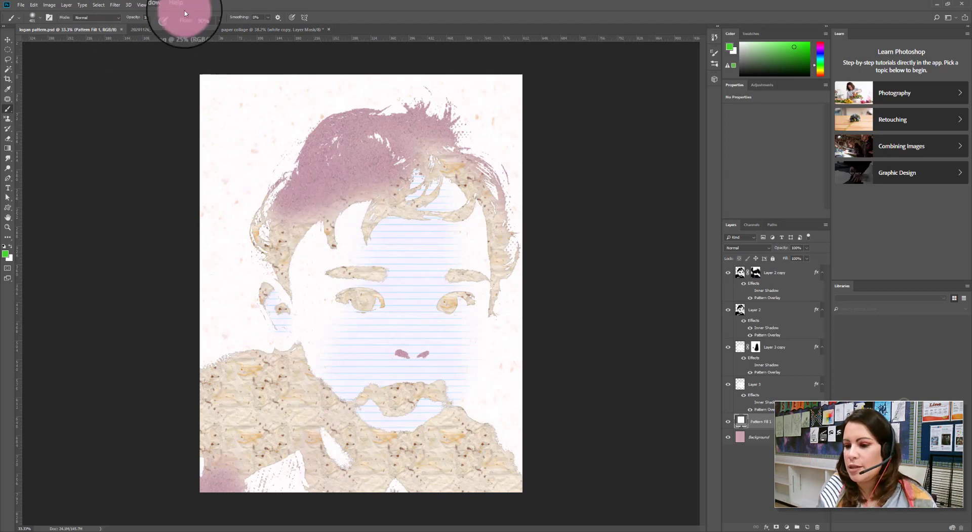
pyautogui.click(238, 31)
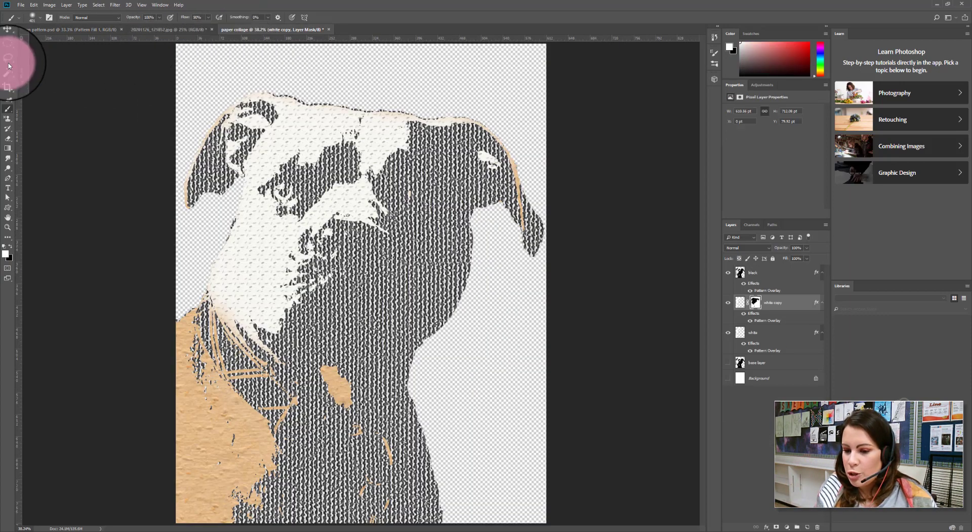
pyautogui.click(39, 18)
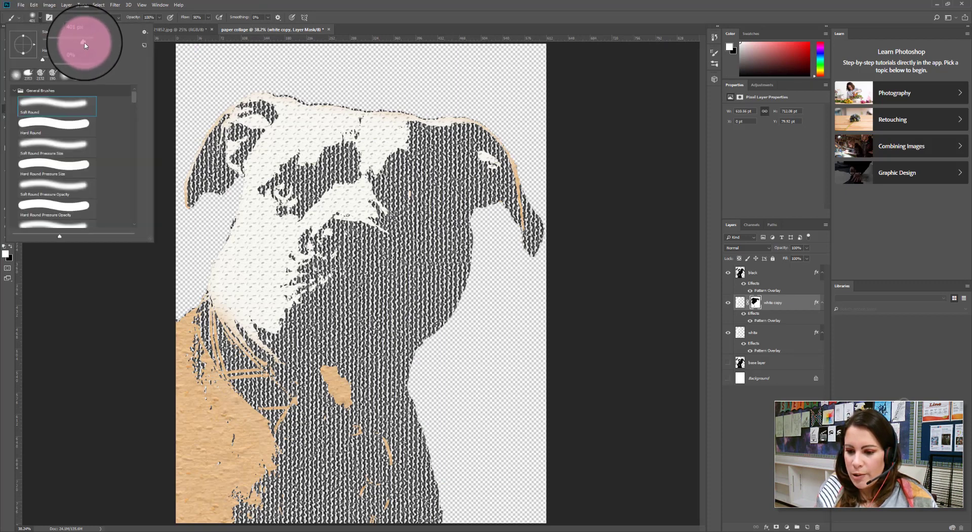
pyautogui.moveTo(84, 43); pyautogui.dragTo(88, 42)
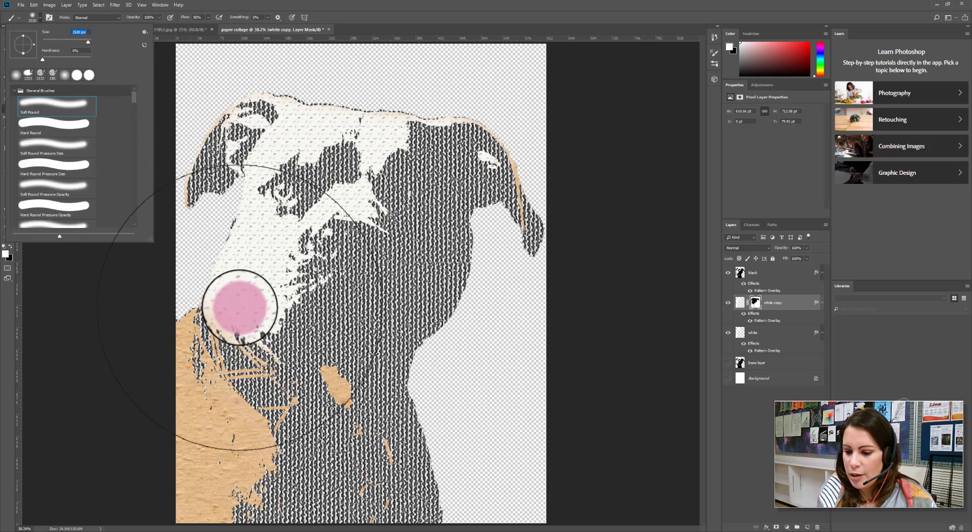
pyautogui.hotkey('ctrl', 'z')
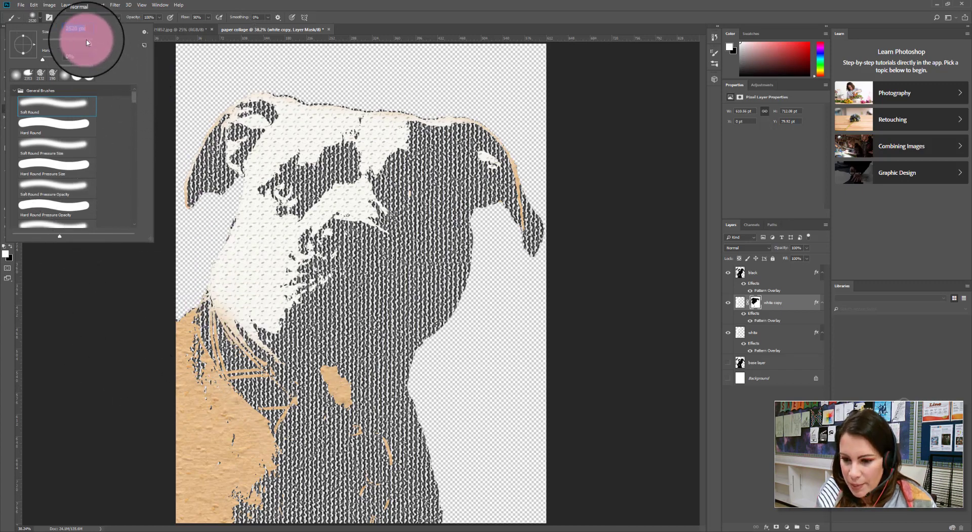
pyautogui.moveTo(87, 42); pyautogui.dragTo(87, 44)
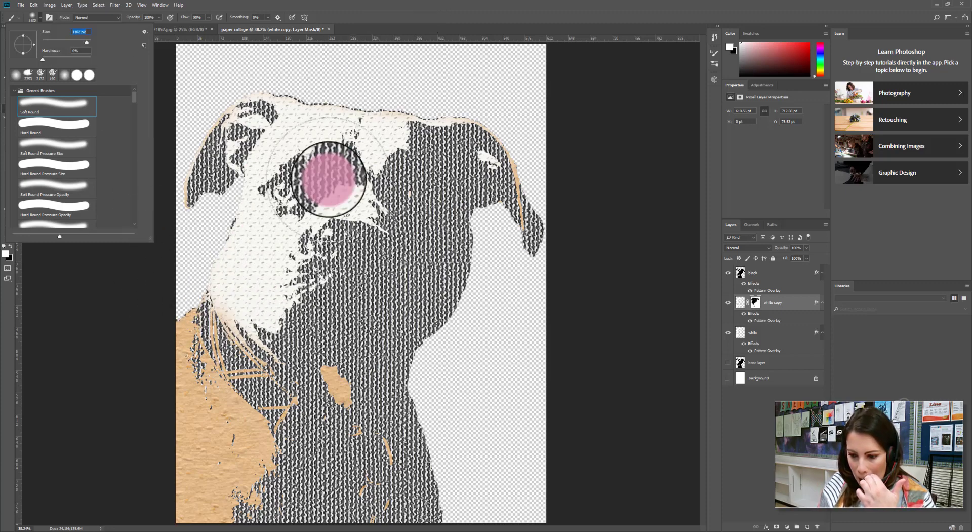
pyautogui.click(426, 3)
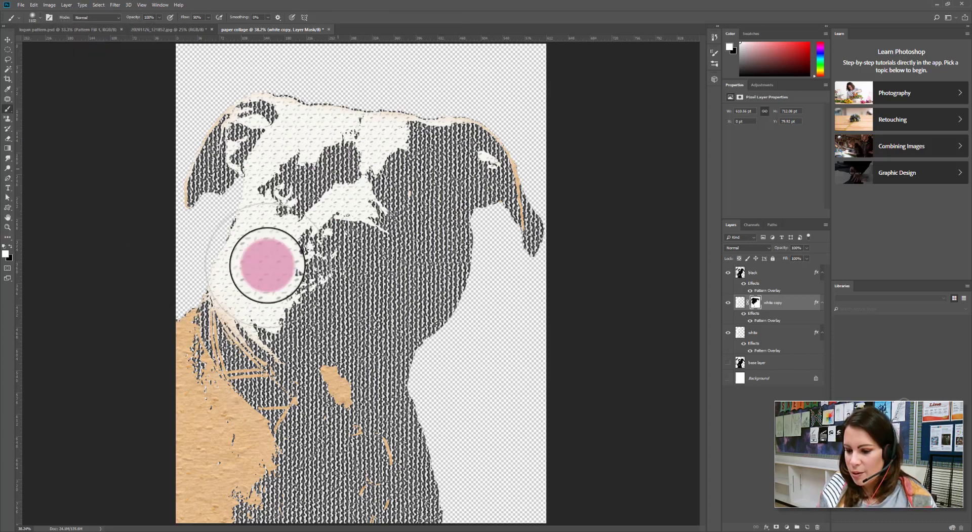
pyautogui.click(243, 313)
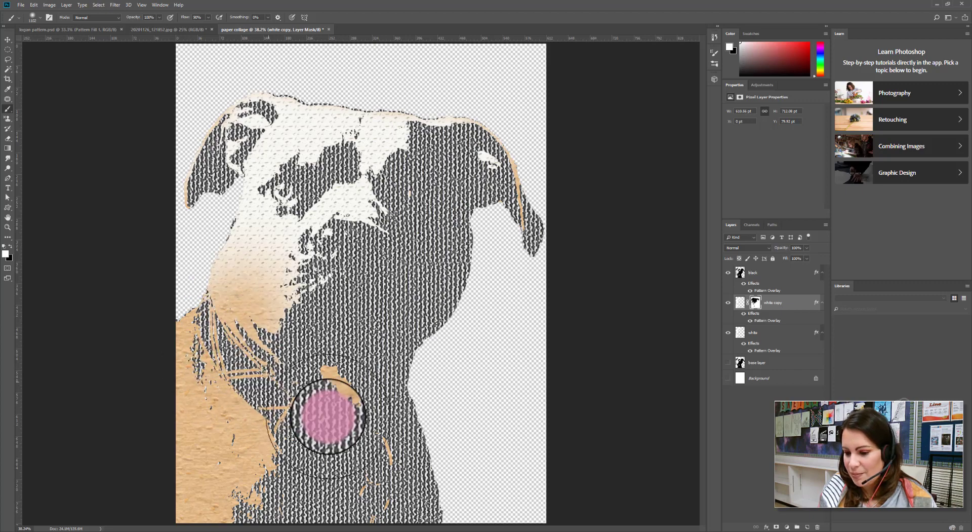
pyautogui.click(7, 39)
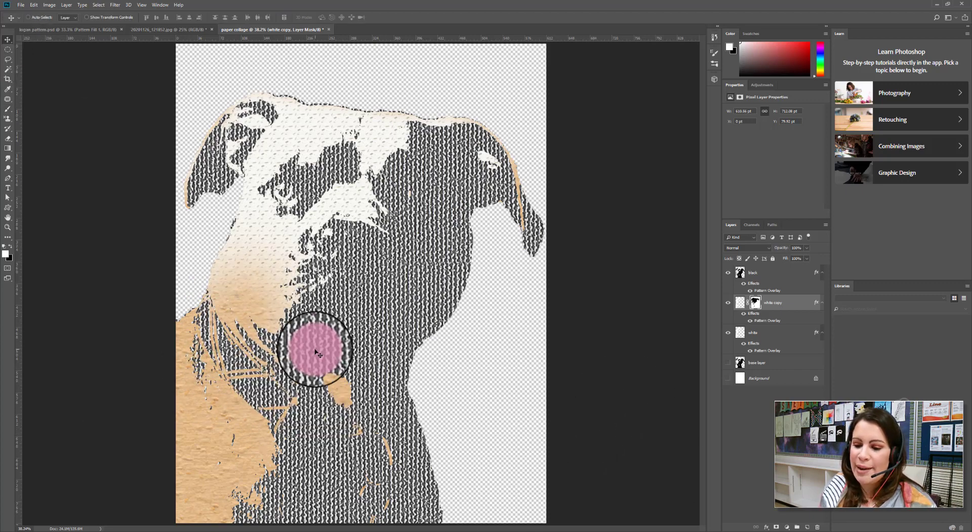
pyautogui.moveTo(285, 229); pyautogui.dragTo(286, 310)
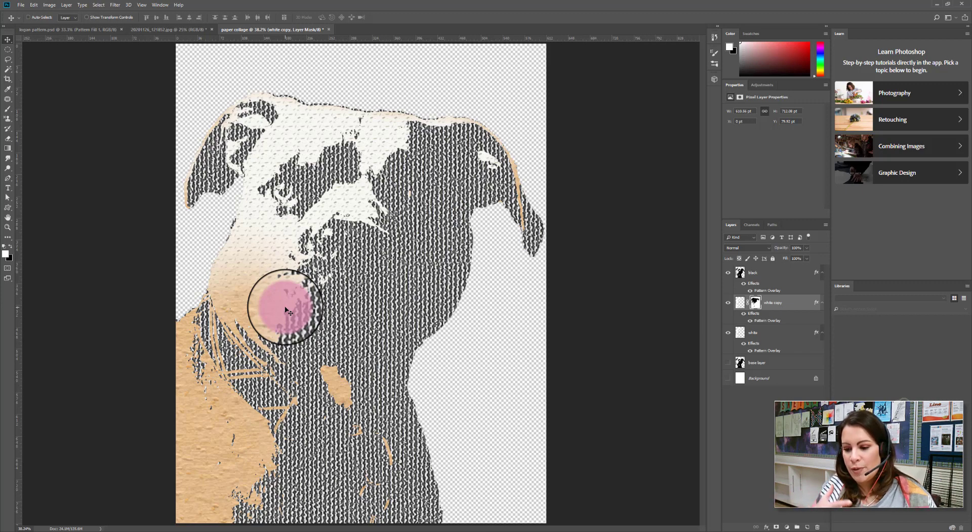
pyautogui.moveTo(287, 310); pyautogui.dragTo(232, 478)
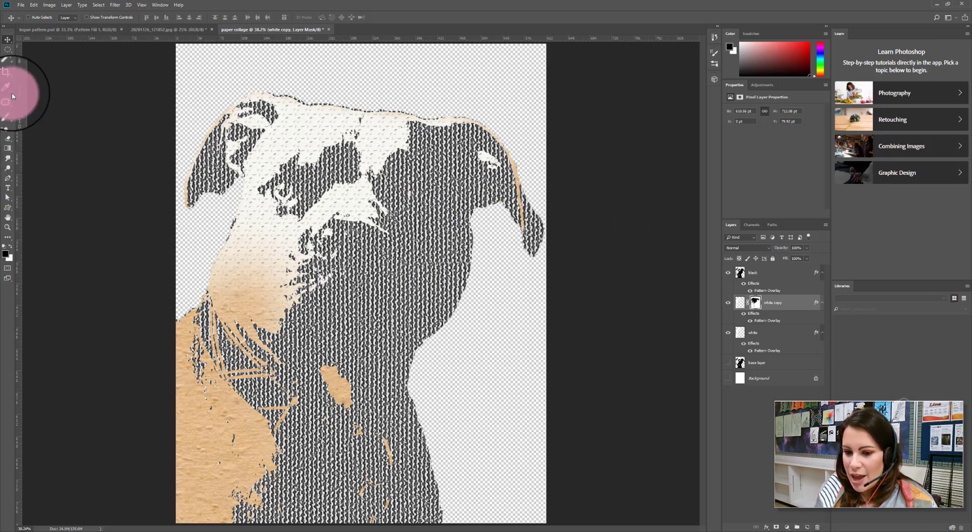
# Step: Paint the white copy layer's mask black along the edges of both ears and the top of the head to hide the tan paper
pyautogui.click(8, 108)
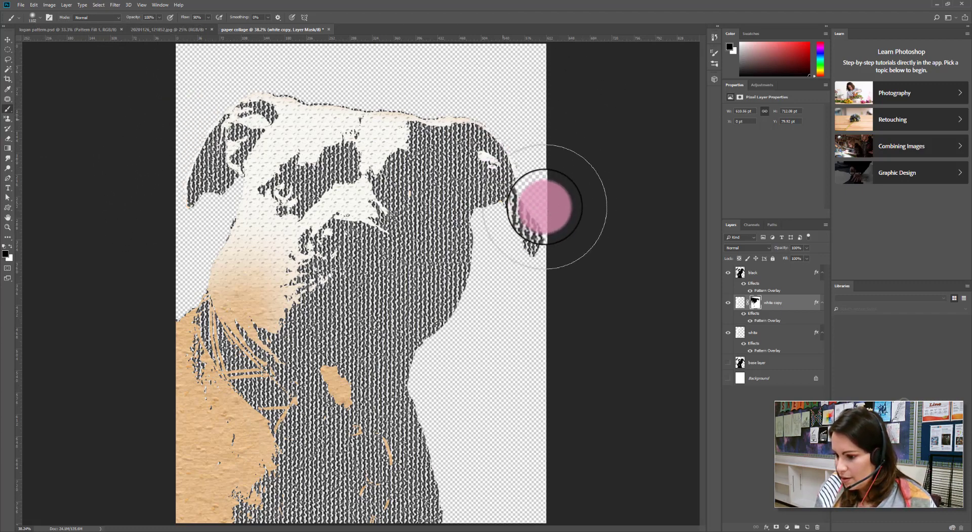
pyautogui.click(8, 40)
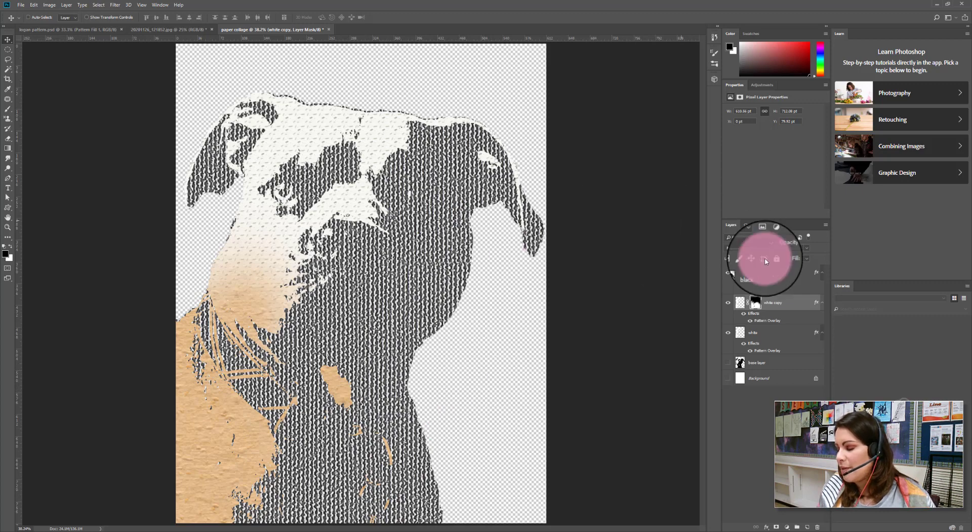
# Step: Add a Pattern Fill layer directly above the Background layer and move its settings clear of the portrait
pyautogui.click(766, 377)
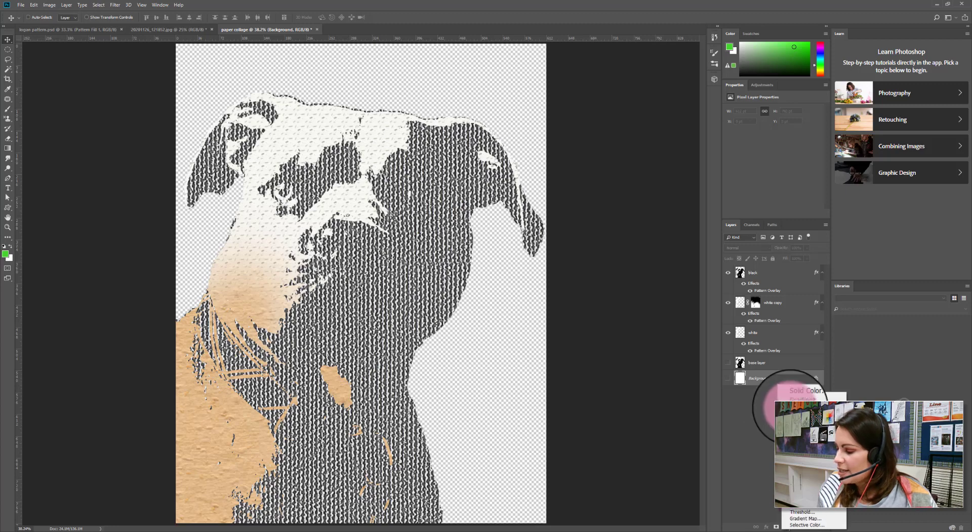
pyautogui.click(789, 411)
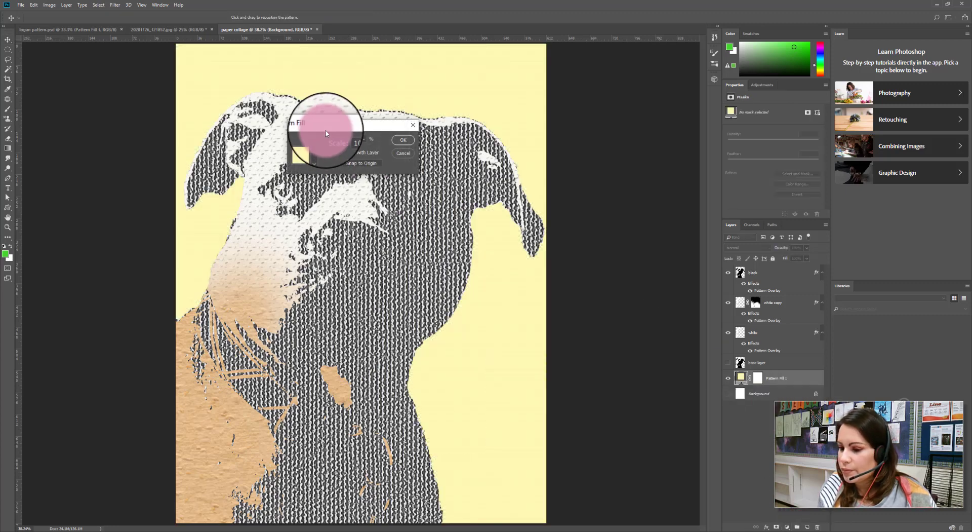
pyautogui.moveTo(329, 127); pyautogui.dragTo(613, 178)
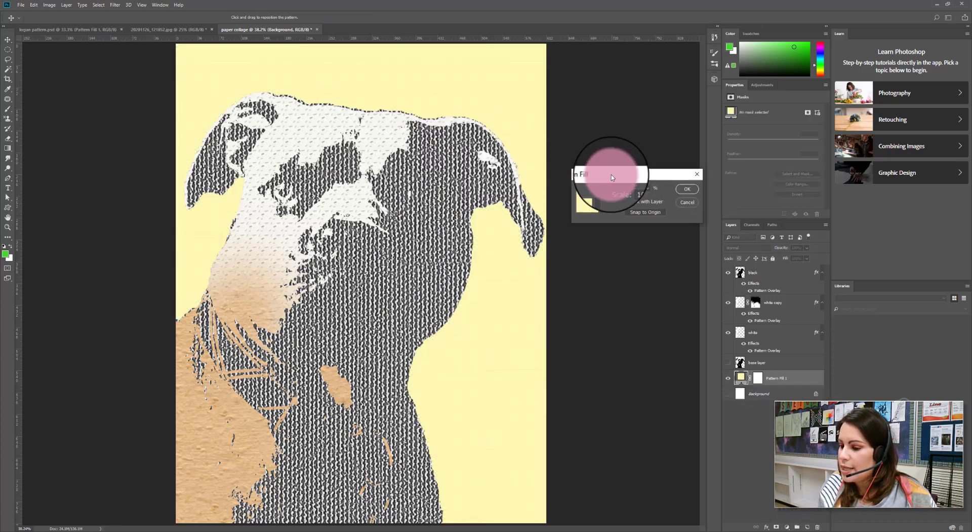
# Step: Try the flecked, brown, plain white, pale lavender and tan paper patterns for the background Pattern Fill
pyautogui.click(602, 205)
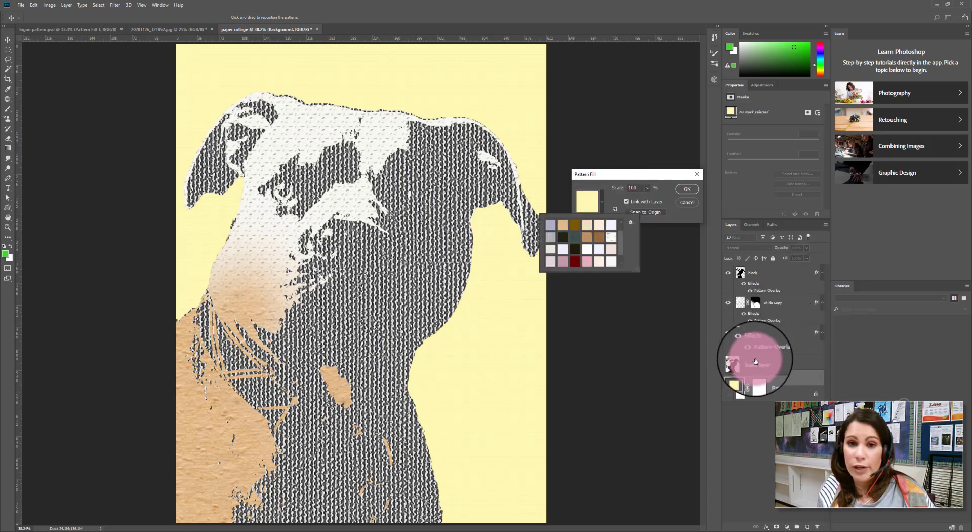
pyautogui.click(612, 240)
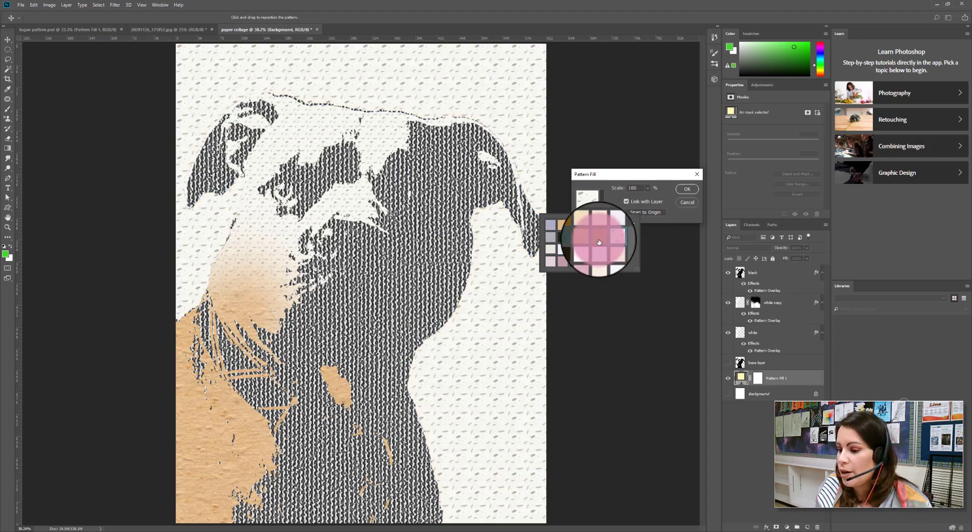
pyautogui.click(602, 238)
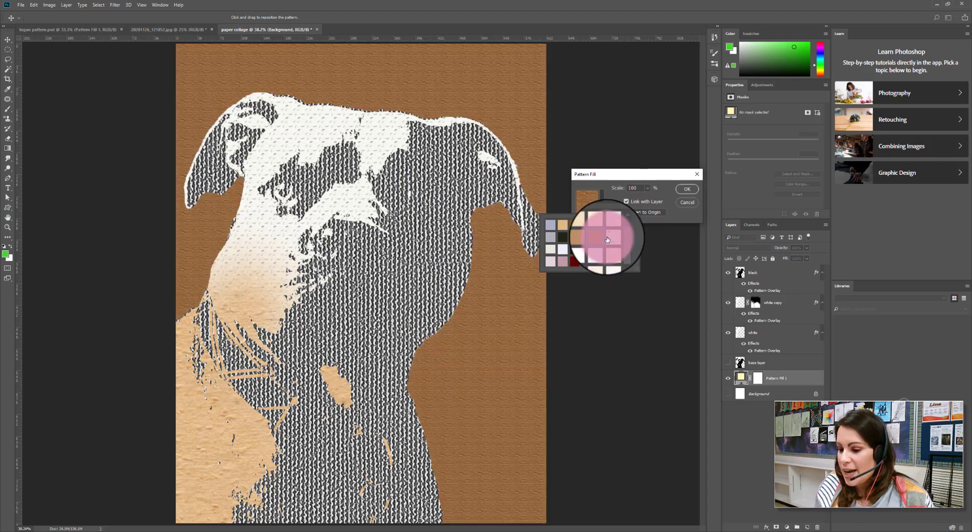
pyautogui.click(610, 239)
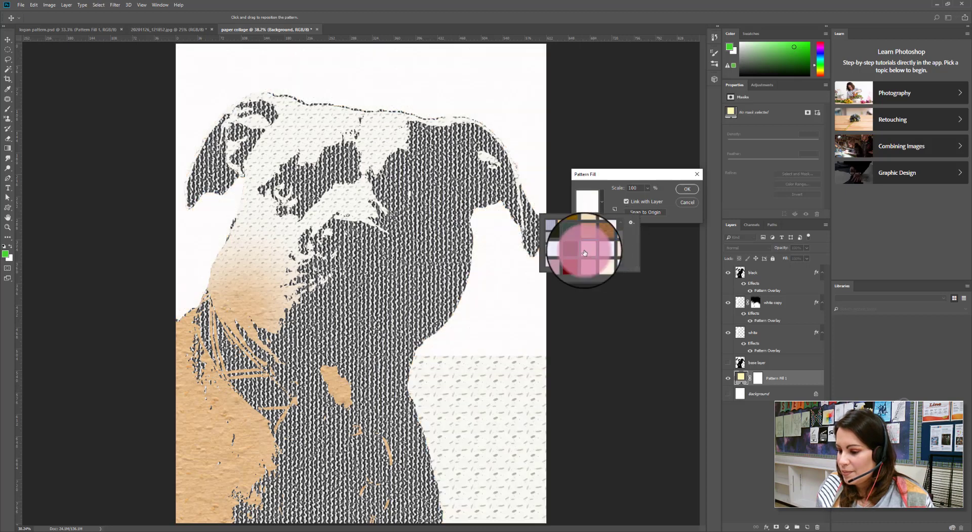
pyautogui.click(571, 252)
pyautogui.click(557, 245)
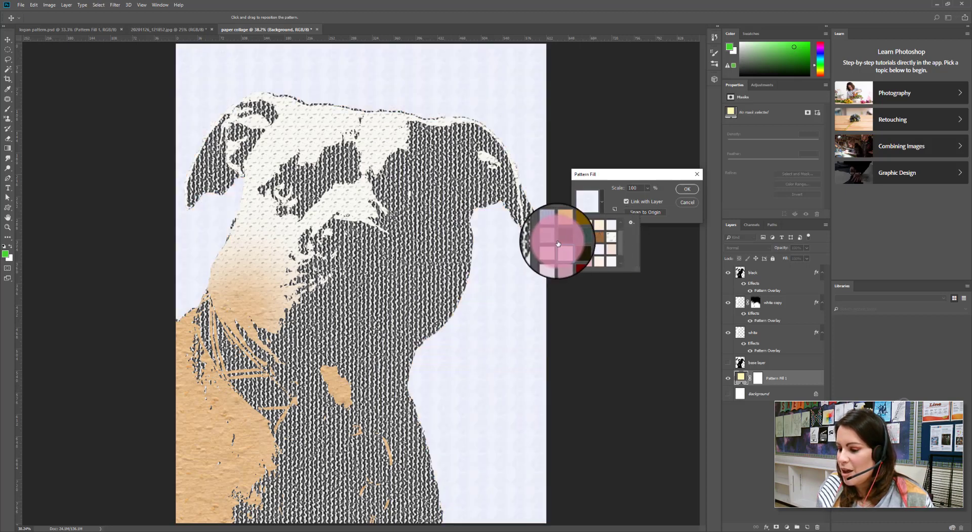
pyautogui.click(553, 240)
pyautogui.click(561, 225)
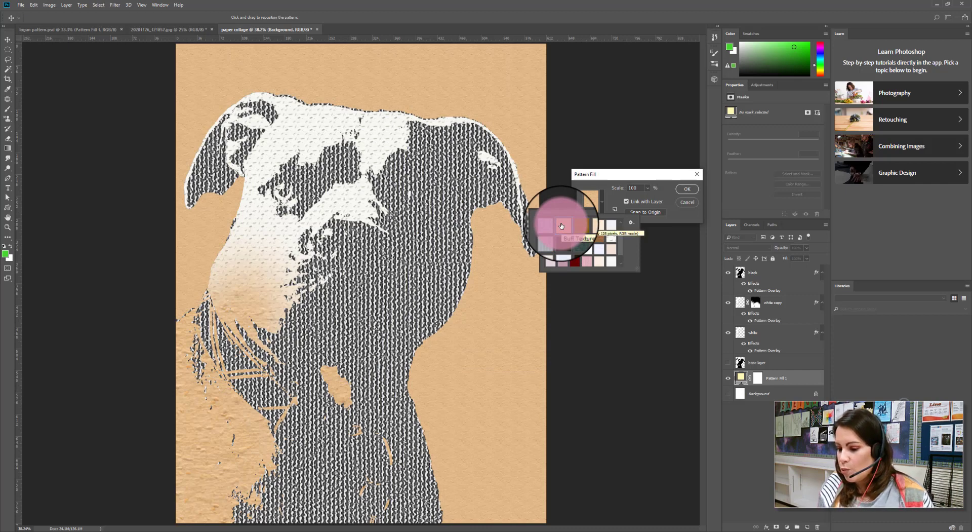
pyautogui.click(648, 191)
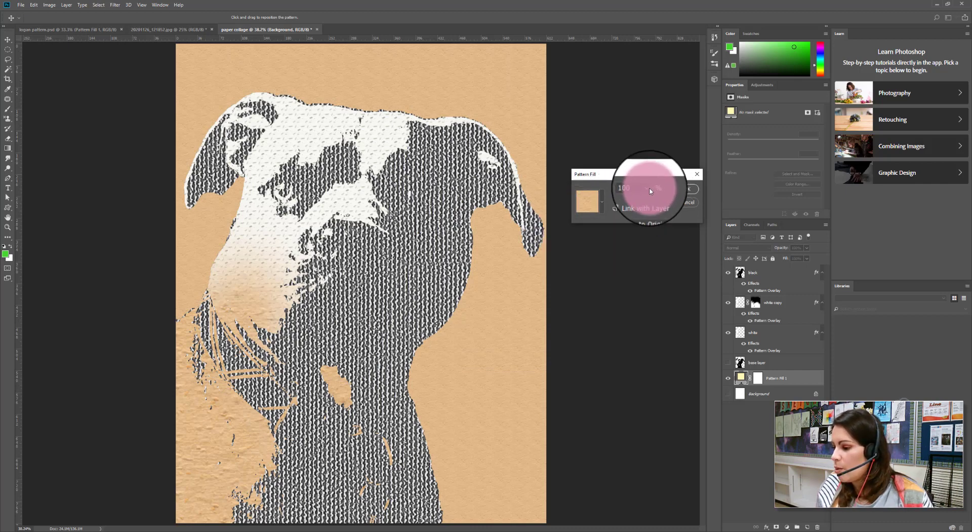
# Step: Check the available pattern libraries and choose the white paper pattern with grey-green flecks for the background Pattern Fill
pyautogui.click(602, 201)
pyautogui.click(631, 224)
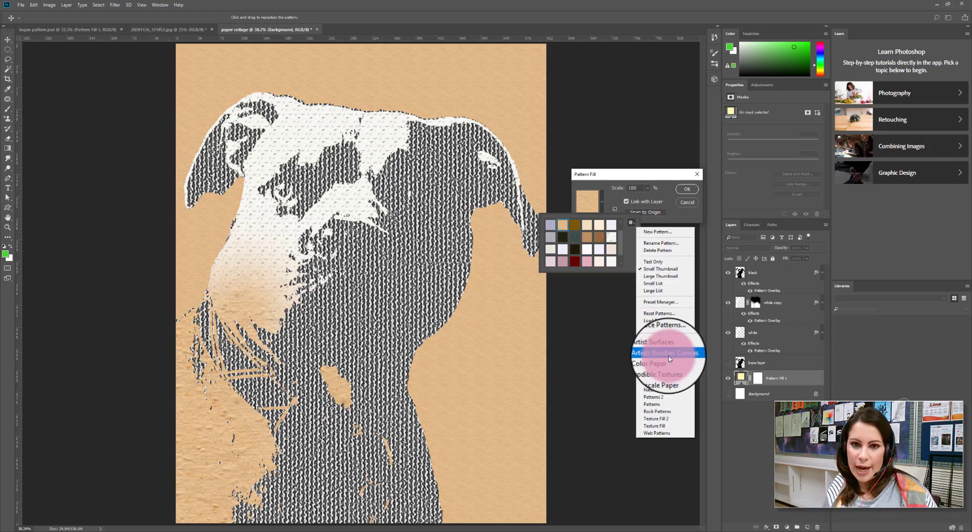
pyautogui.click(612, 238)
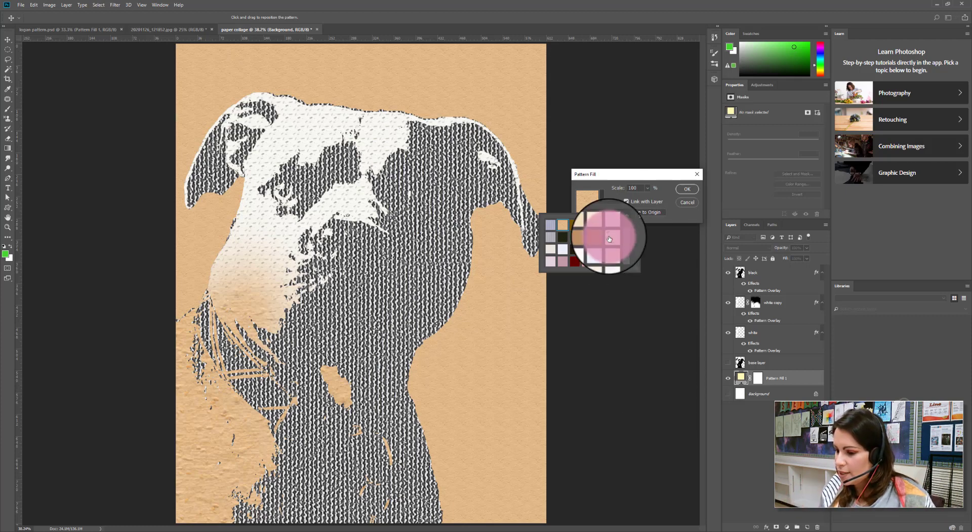
pyautogui.click(611, 238)
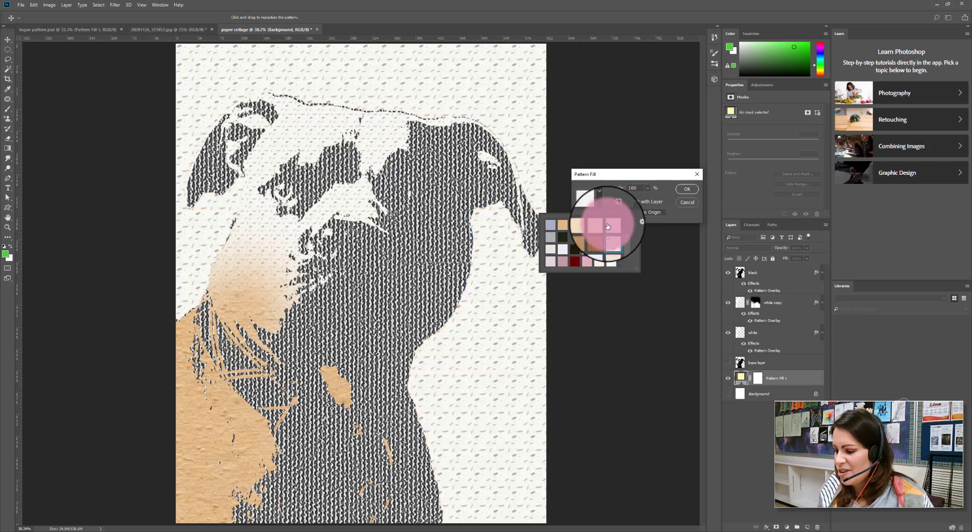
pyautogui.click(590, 248)
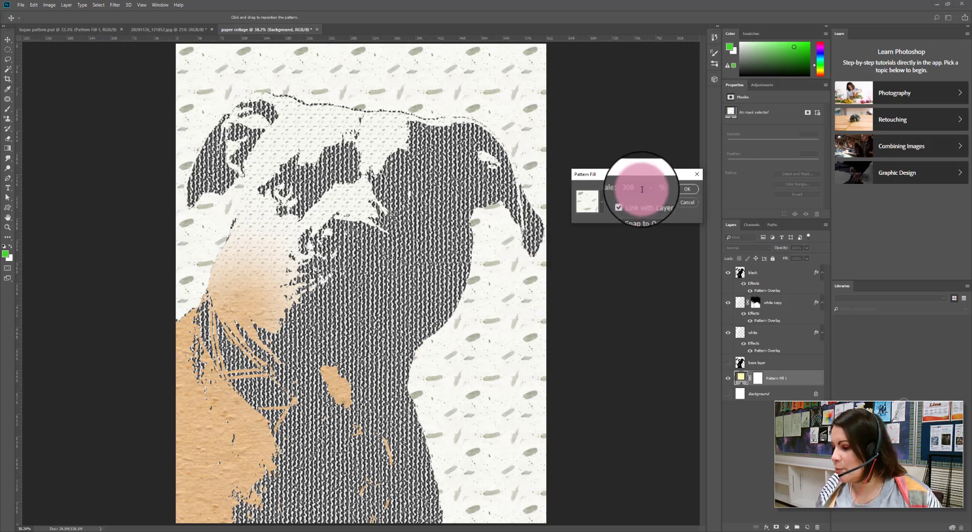
# Step: Enlarge the flecked background pattern by setting its scale to 700% and apply the Pattern Fill
pyautogui.moveTo(645, 200); pyautogui.dragTo(661, 201)
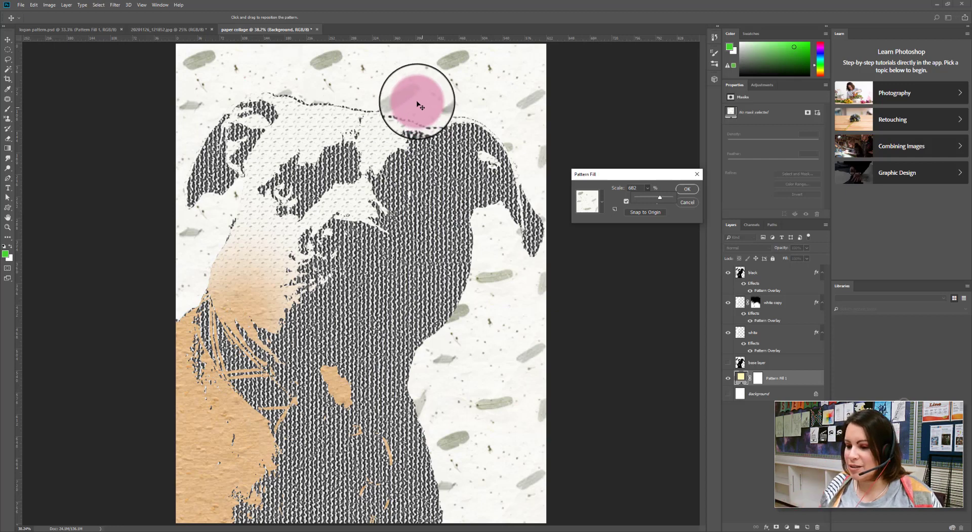
pyautogui.click(693, 178)
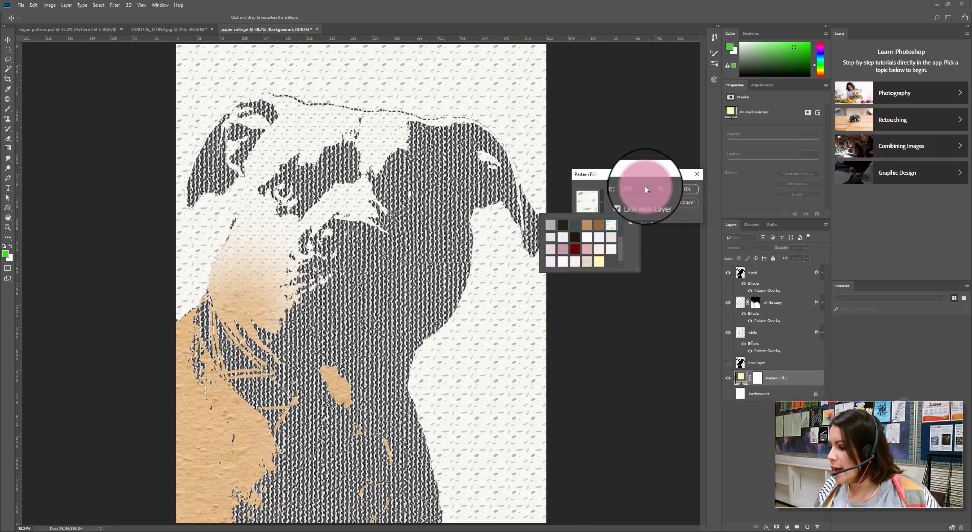
pyautogui.click(642, 189)
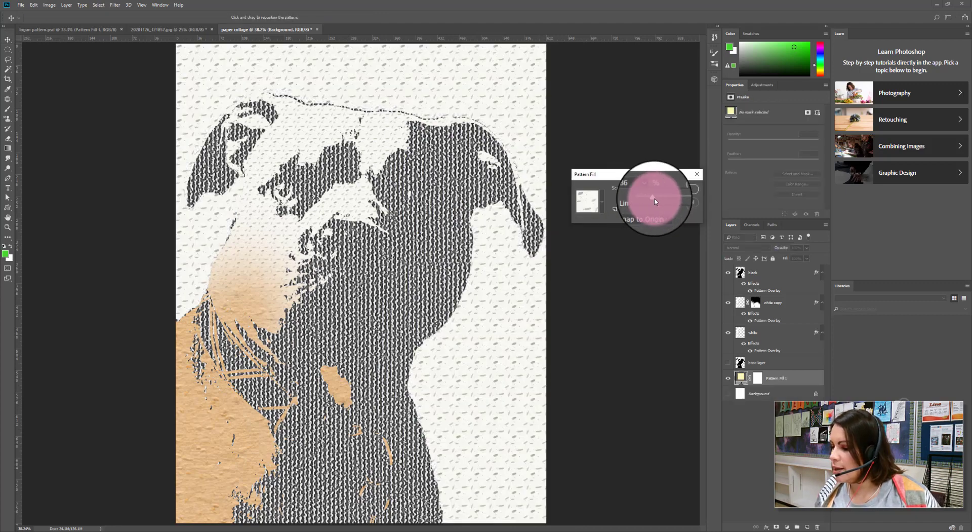
pyautogui.moveTo(655, 201); pyautogui.dragTo(664, 201)
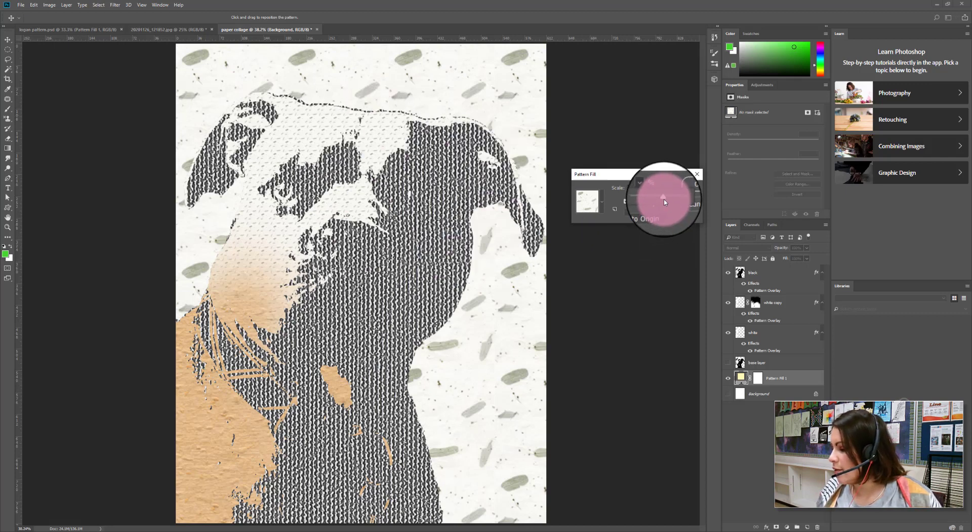
pyautogui.moveTo(666, 200); pyautogui.dragTo(630, 191)
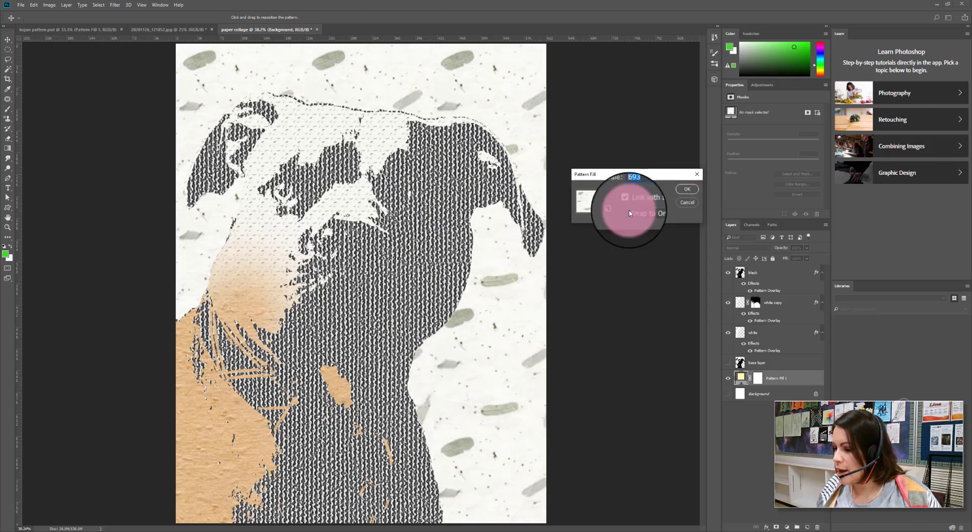
pyautogui.write('700')
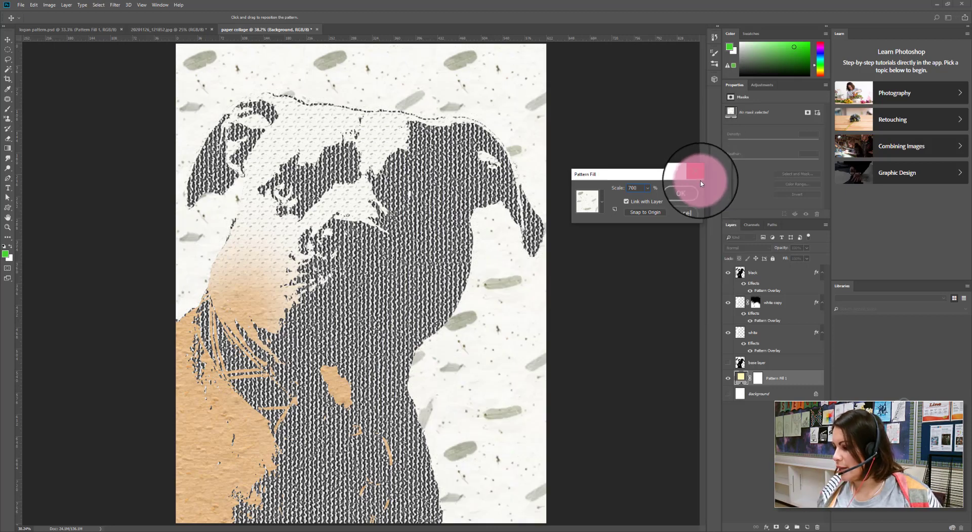
pyautogui.click(690, 191)
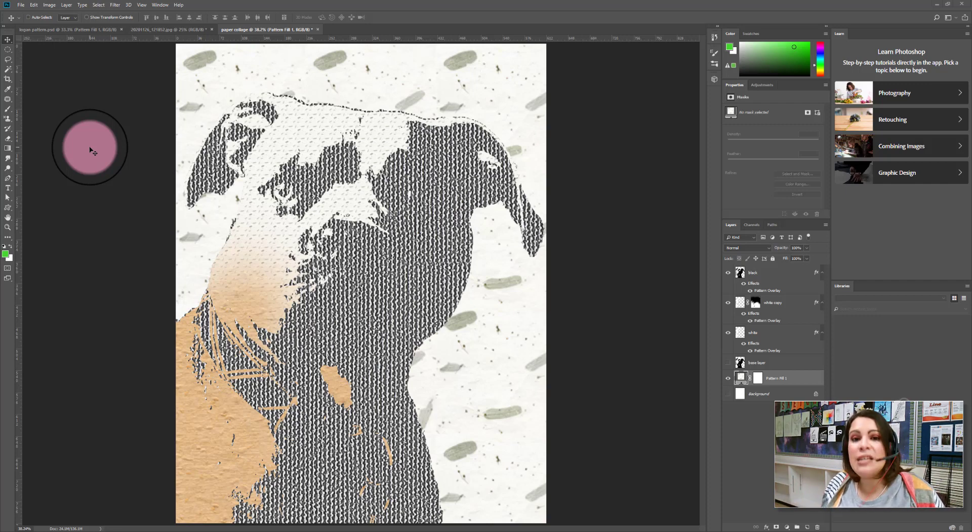
# Step: Review the white layer's Pattern Overlay settings and close them without making changes
pyautogui.click(777, 353)
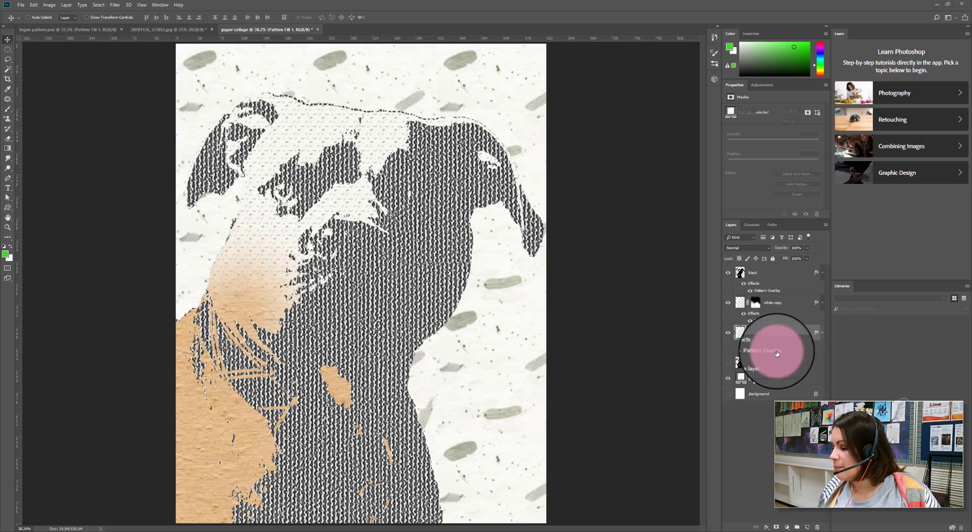
pyautogui.doubleClick(778, 353)
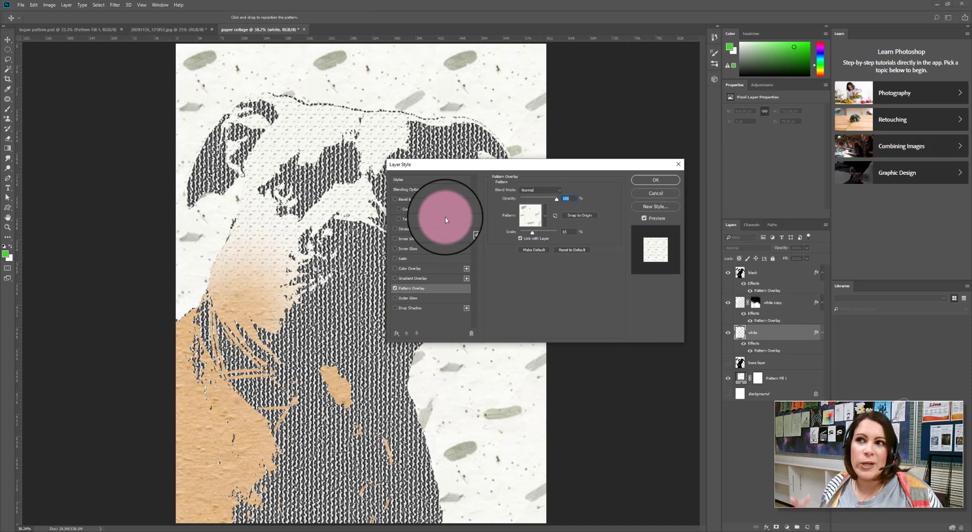
pyautogui.click(678, 167)
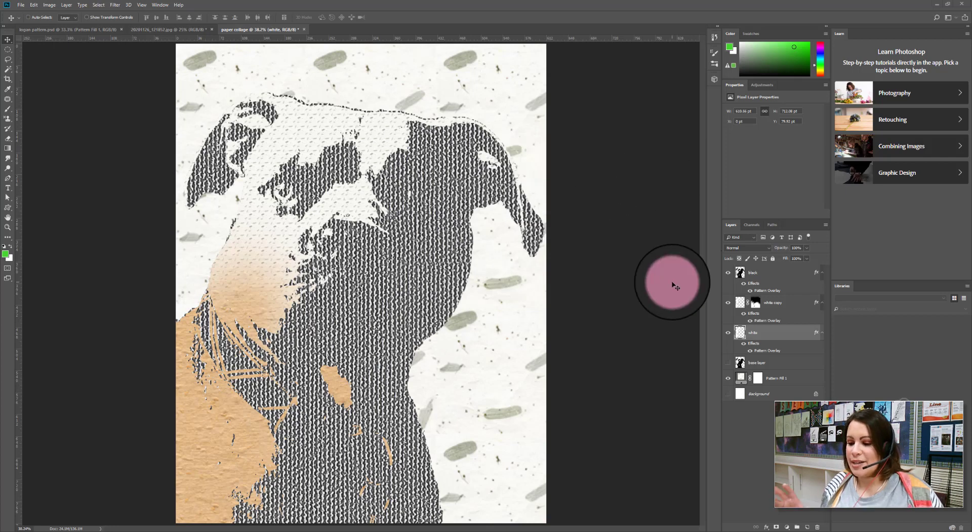